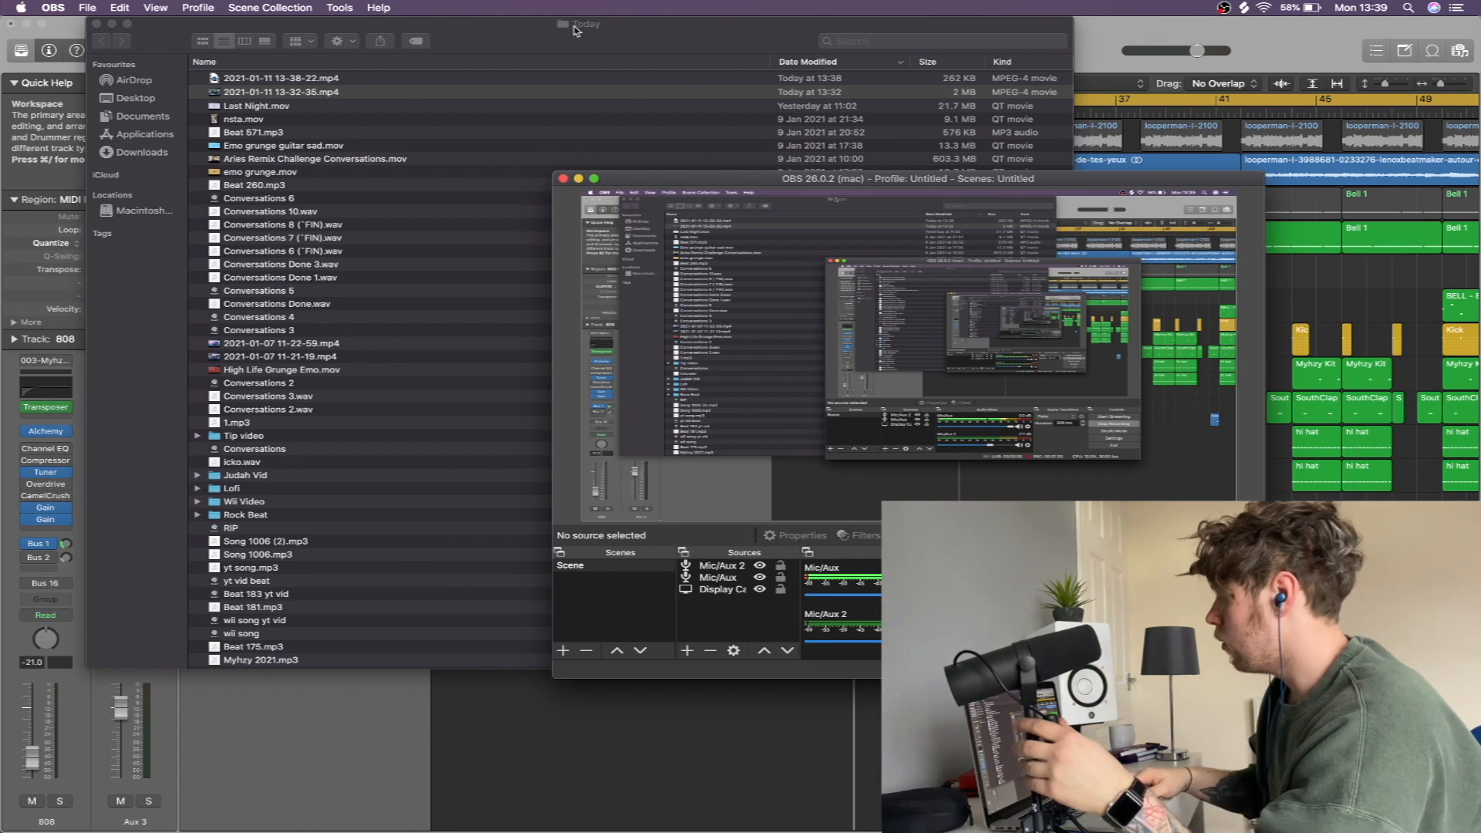
Close the Today folder window, switch to Logic Pro and play Beat 280 from just before bar 25
left_click(575, 29)
left_click(96, 24)
left_click(479, 254)
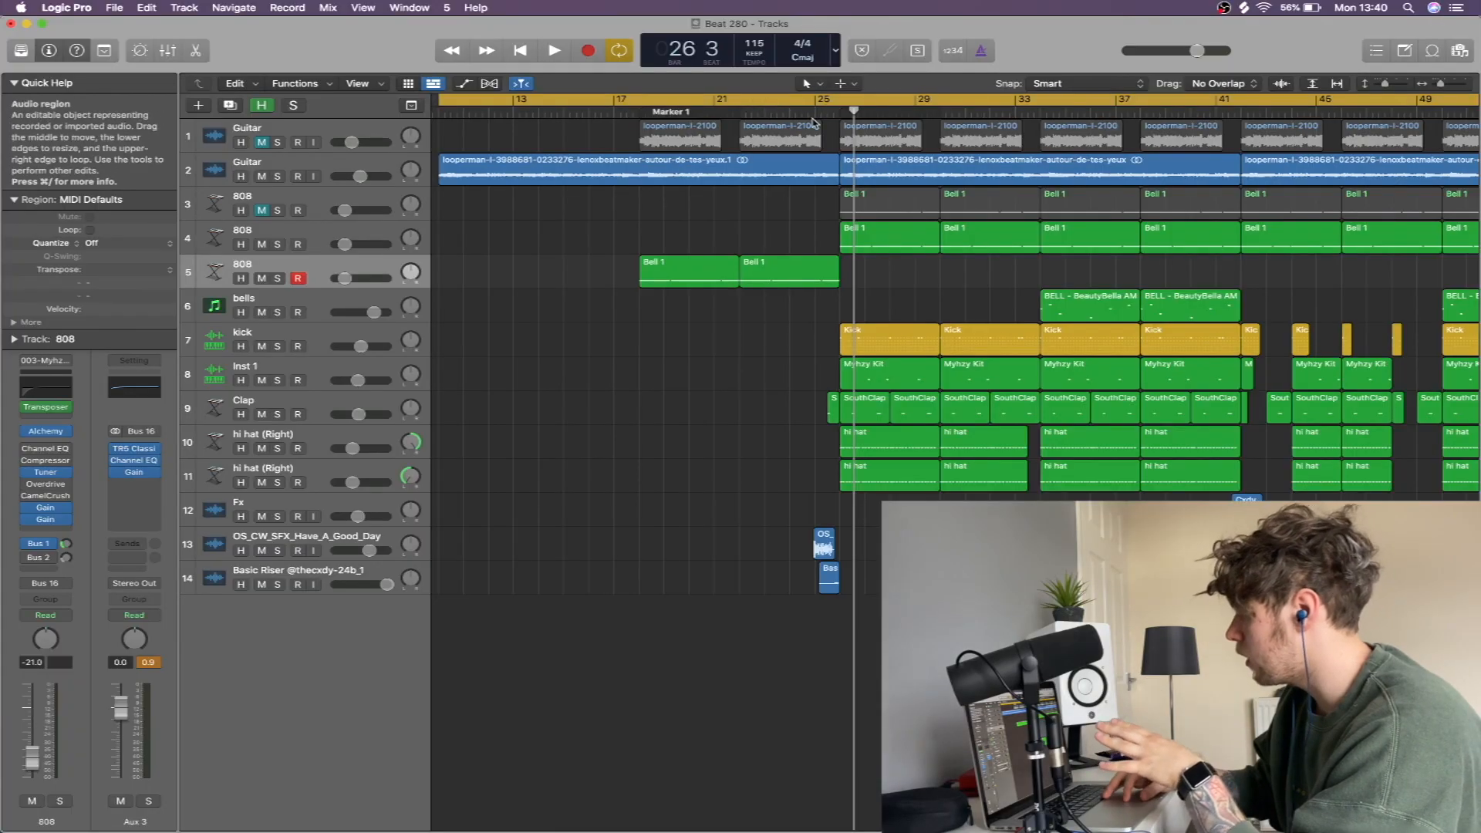
double_click(816, 112)
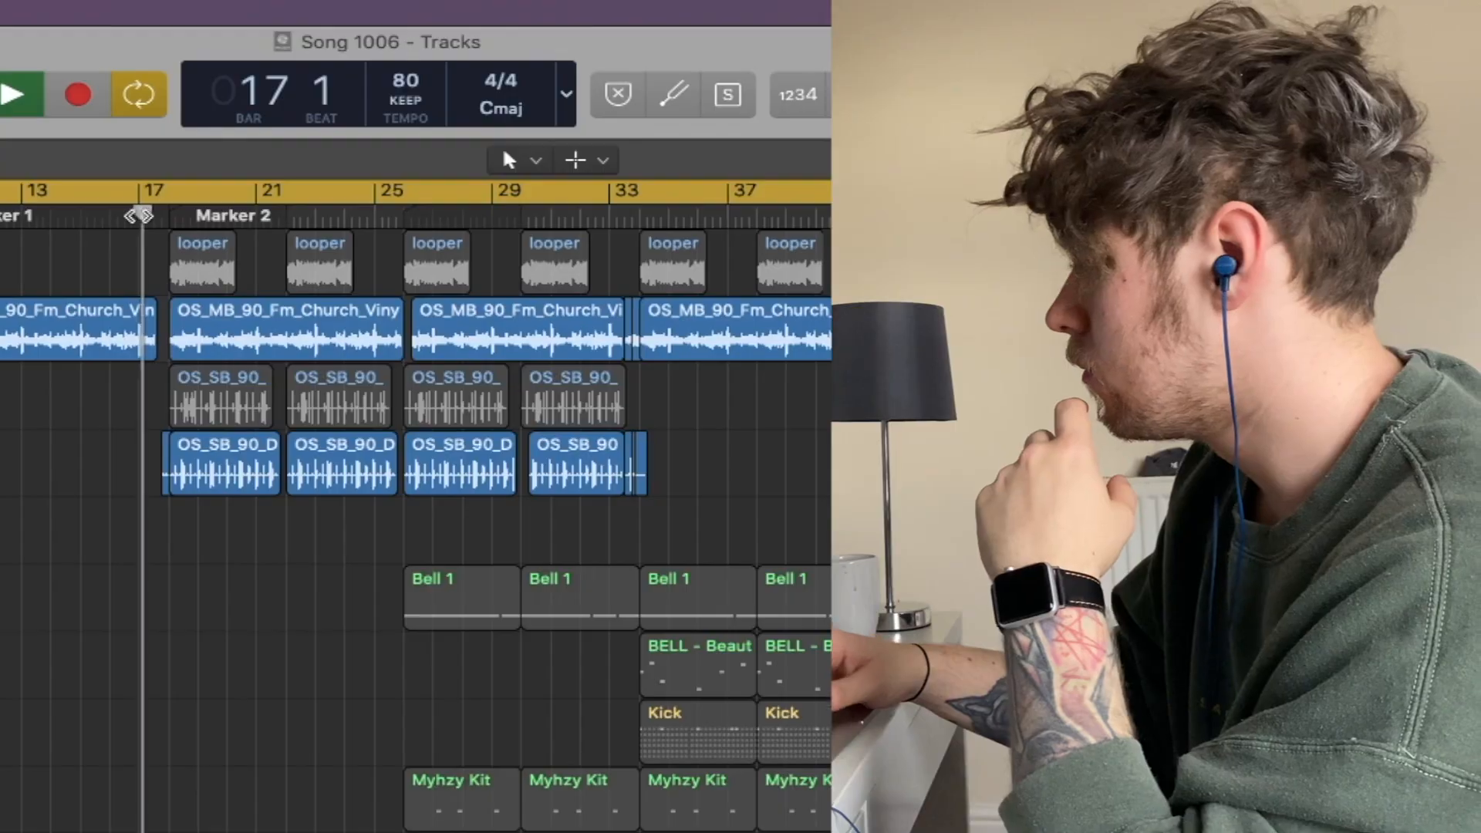
scroll(182, 780, "up", 2)
scroll(199, 711, "up", 3)
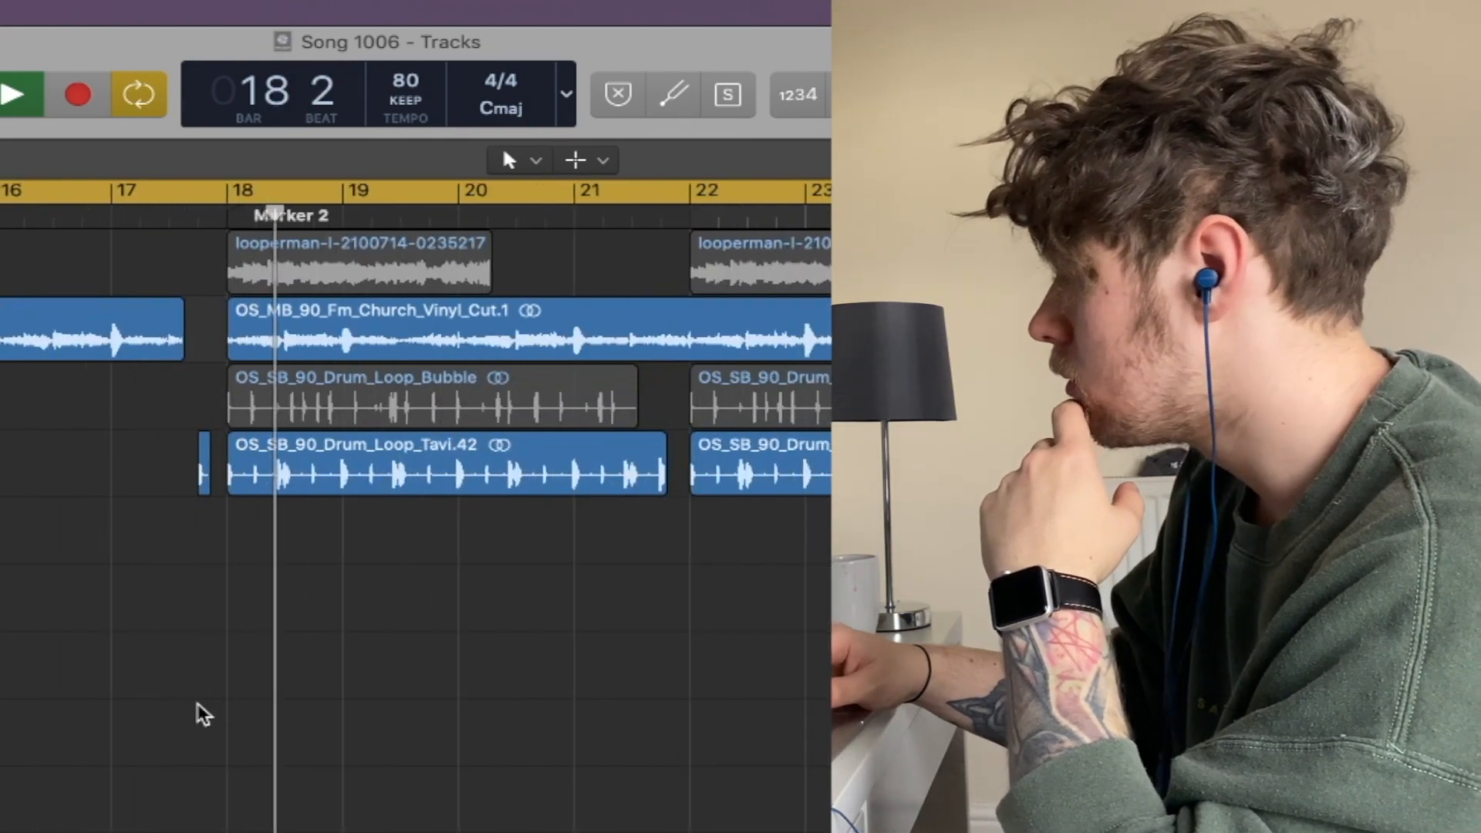
scroll(203, 714, "down", 3)
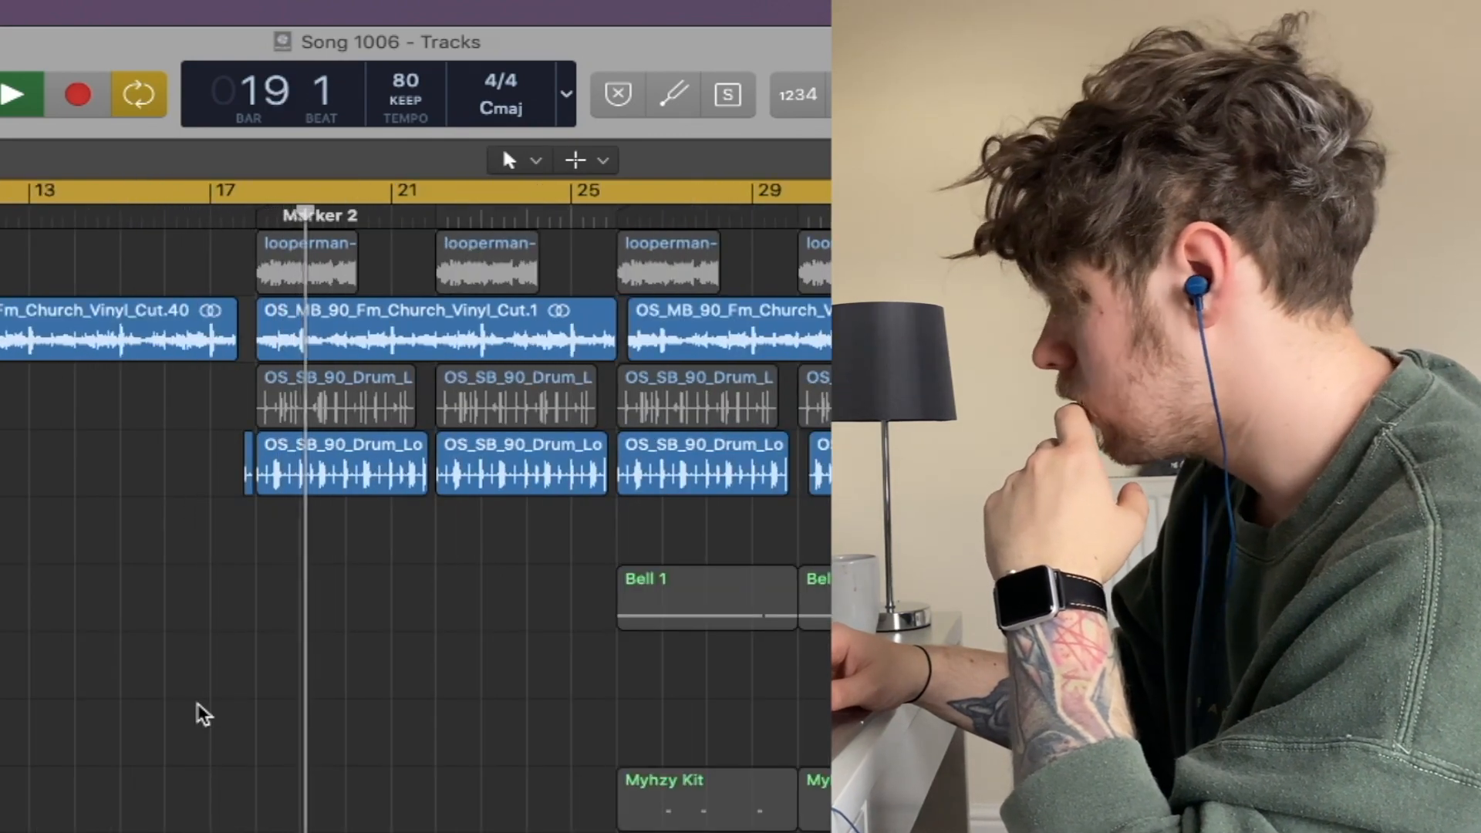
scroll(202, 713, "right", 1)
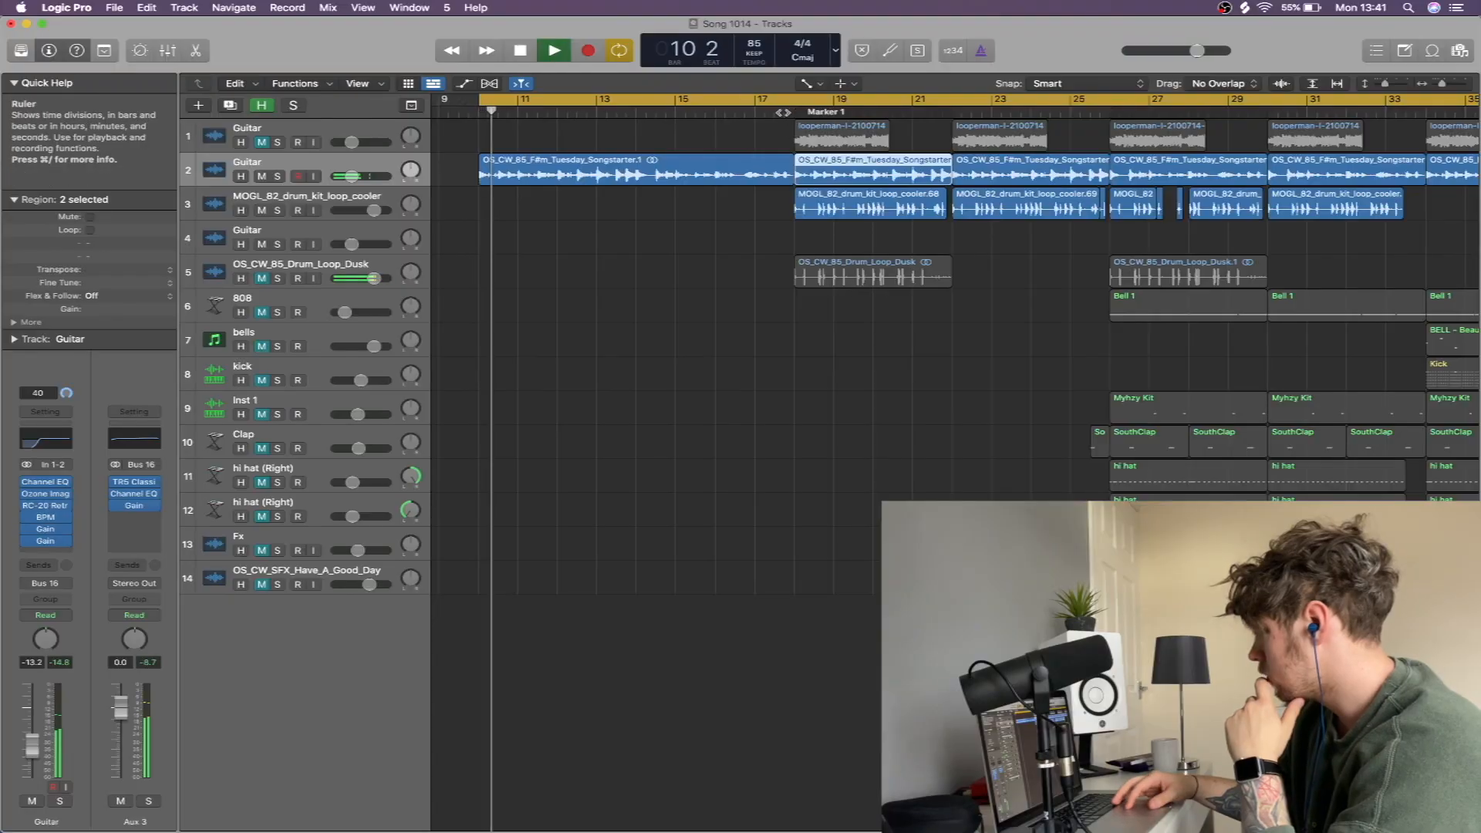
Play the Song 1014 section around Marker 1, turn off cycling and stop playback
left_click(782, 112)
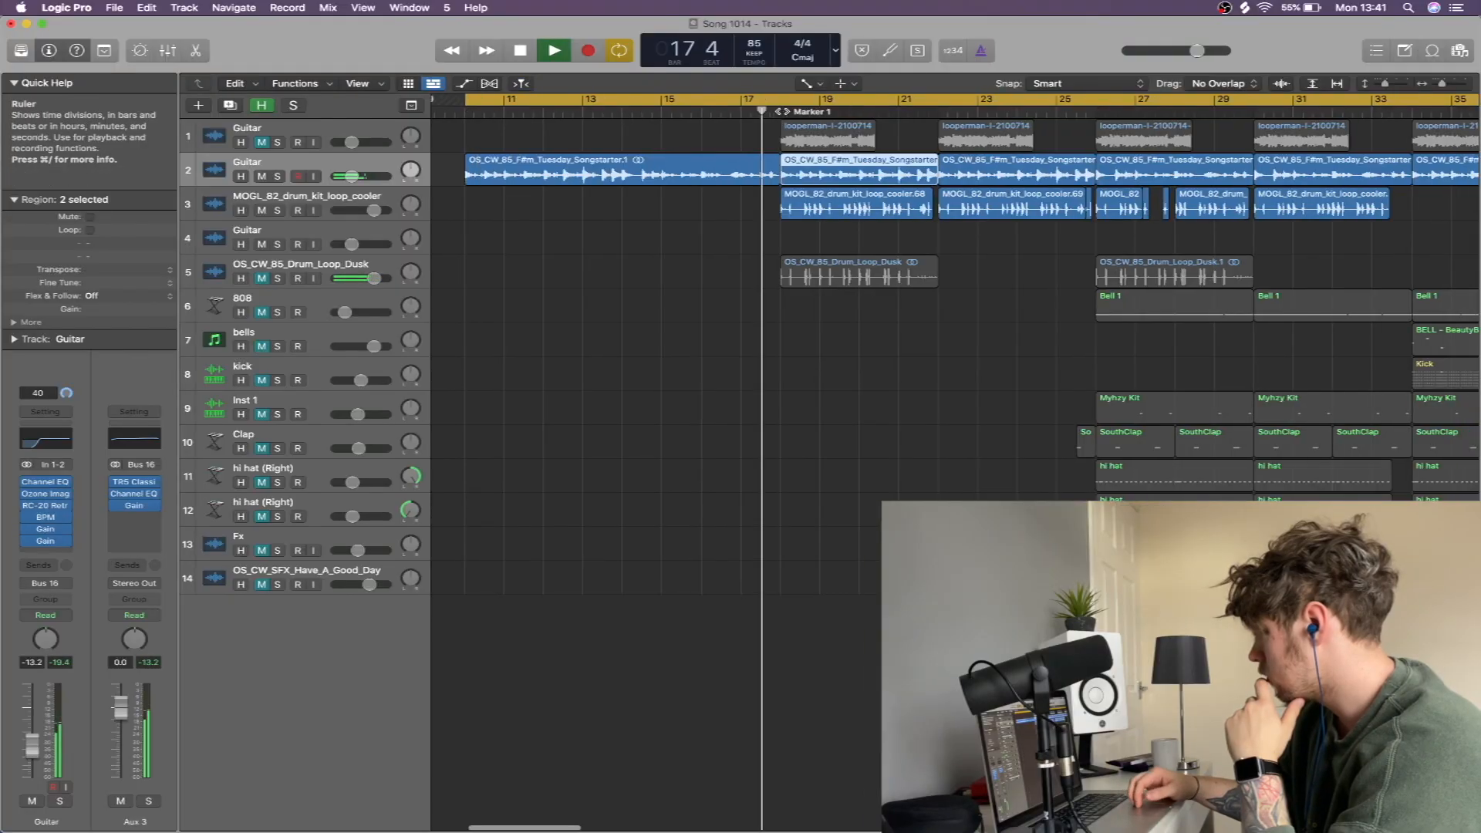
scroll(734, 224, "down", 4)
scroll(734, 223, "up", 1)
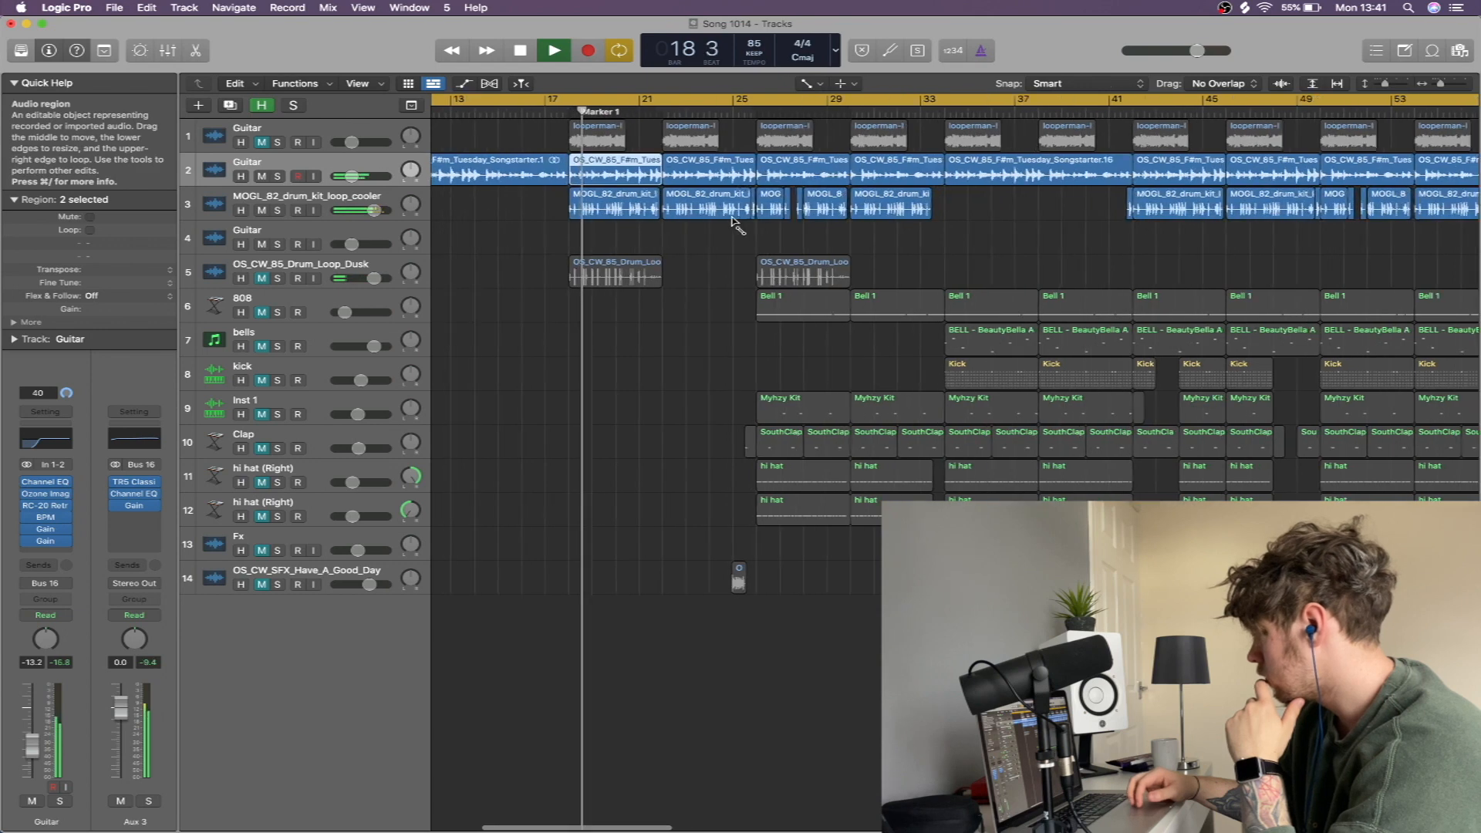
key("c")
key("space")
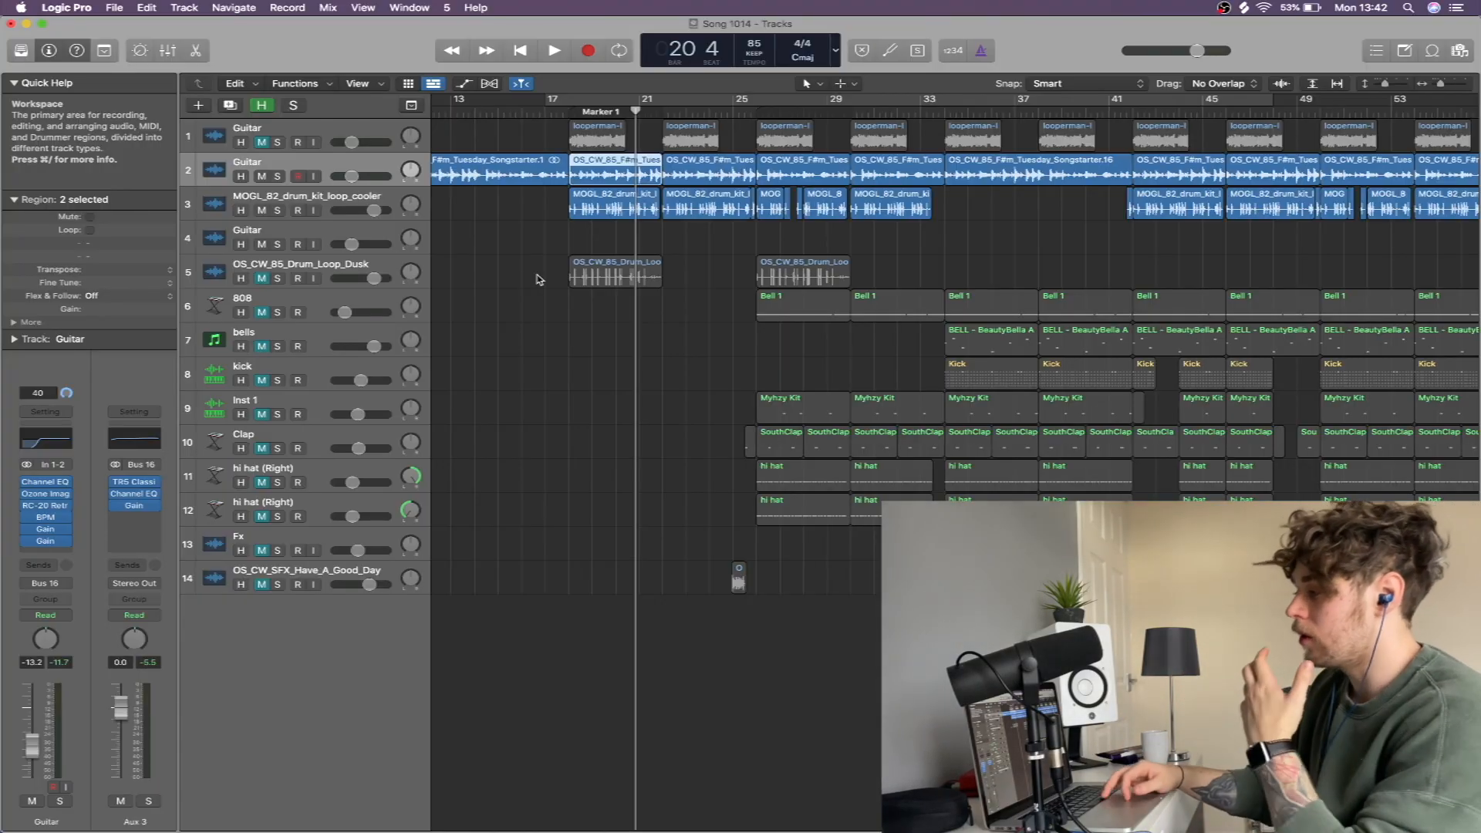
Raise the volume faders of the first two Guitar tracks in the mixer, setting the second one to 2.9 dB
left_click(314, 199)
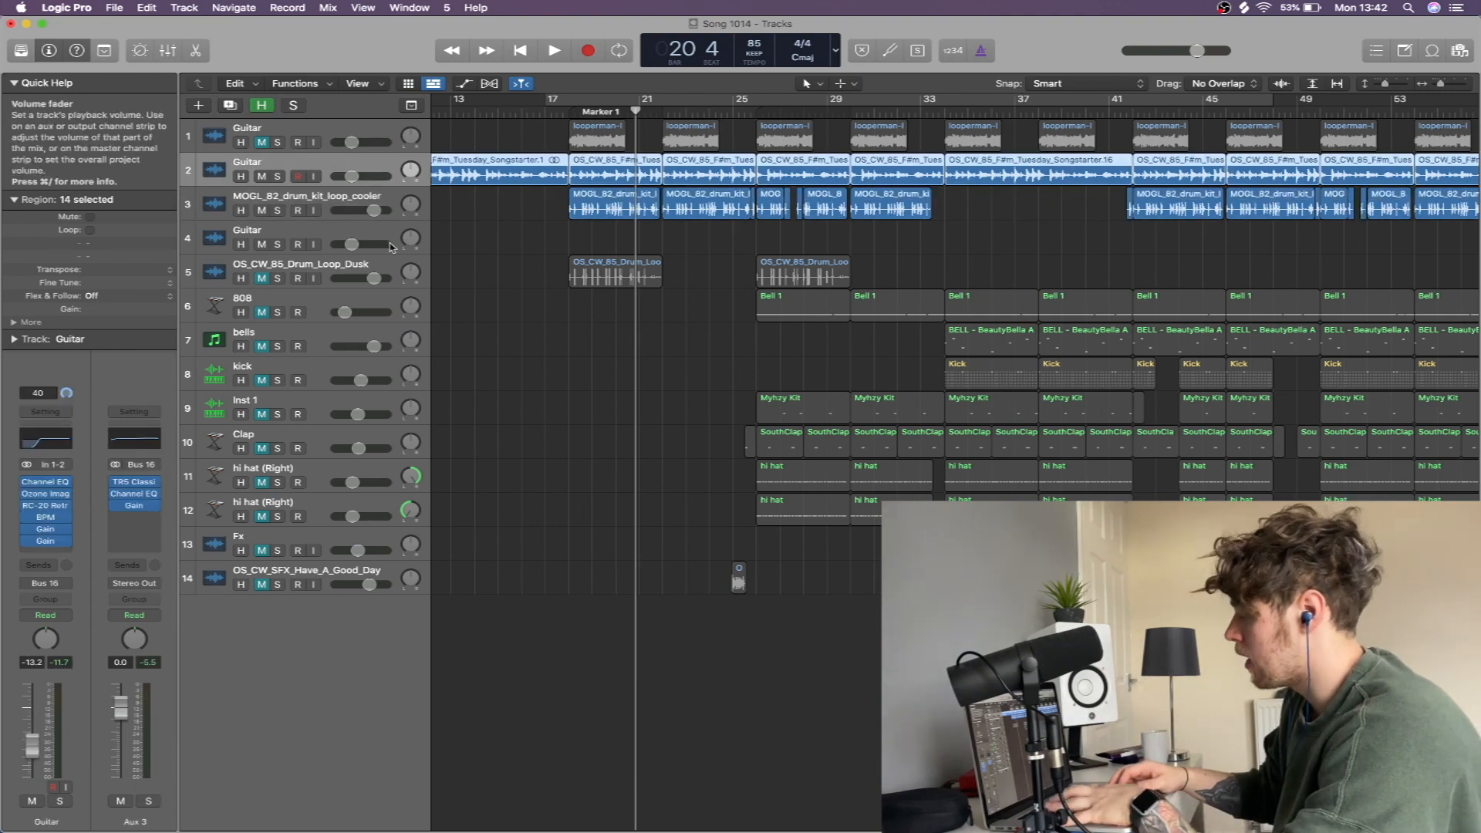
key("x")
left_click_drag(263, 748, 266, 688)
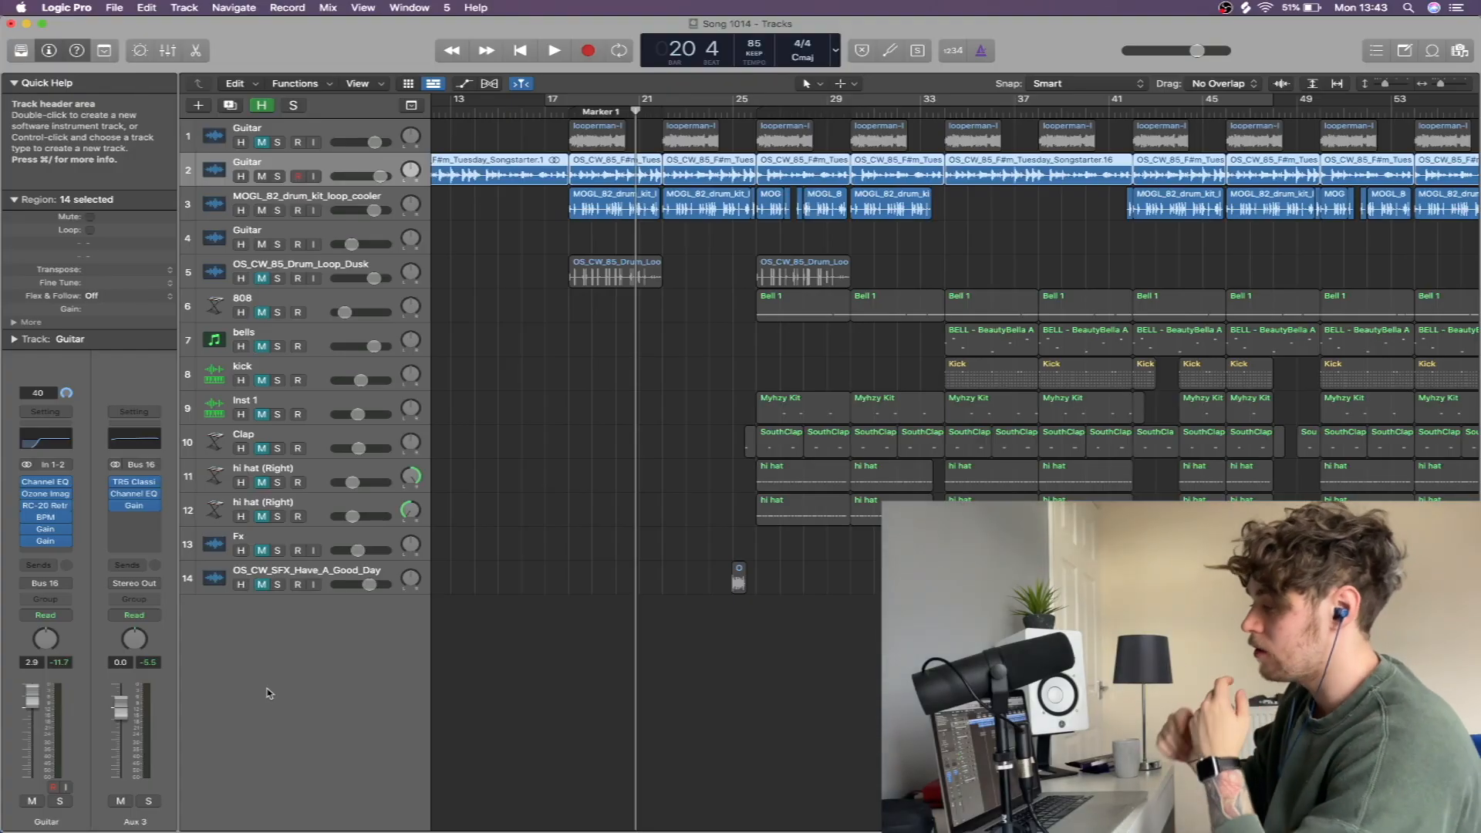
Switch to Spotify, search for "hm surf" and open the artist's page to find a reference track
mouse_move(515, 802)
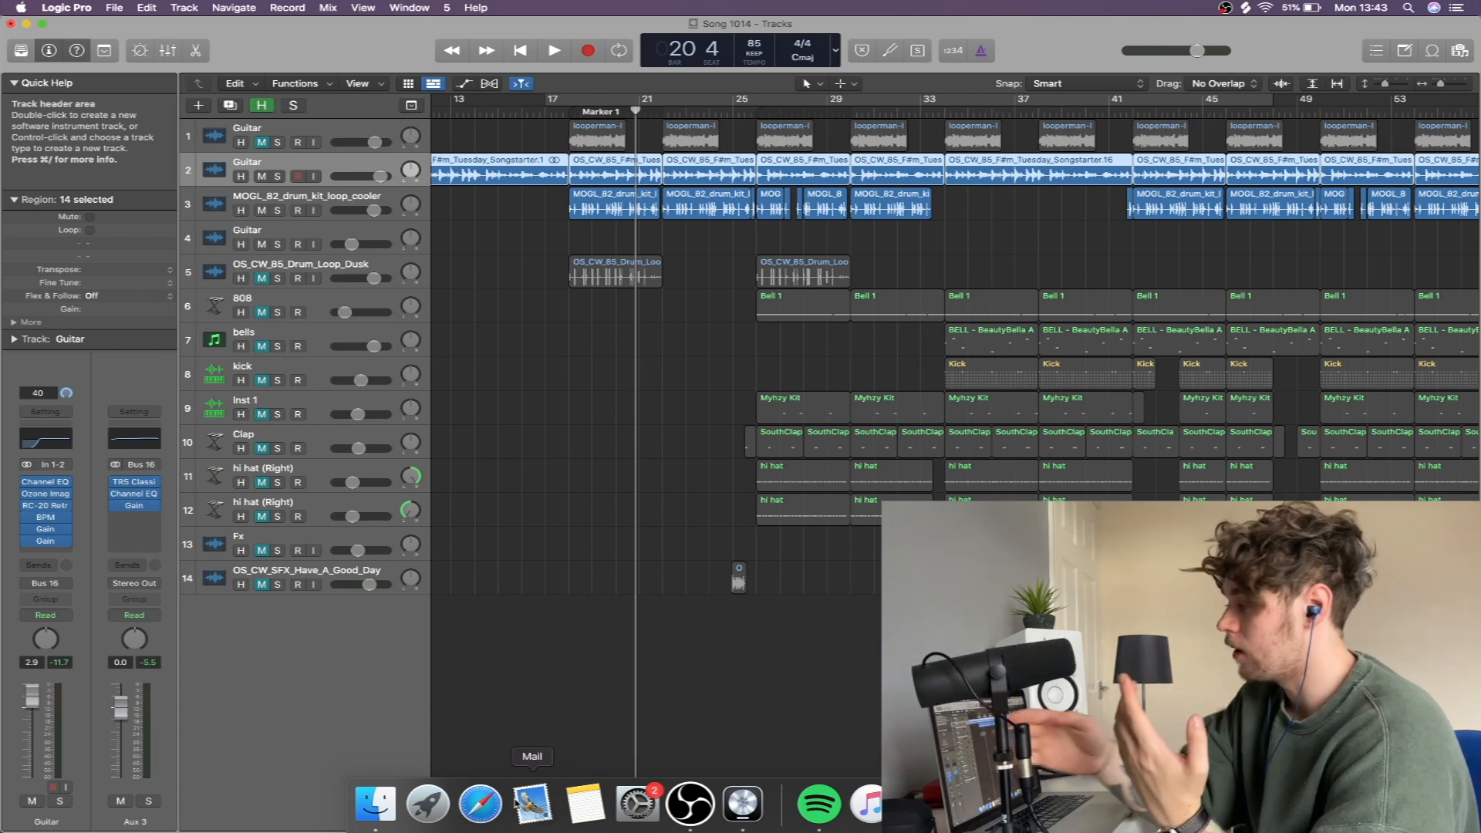
left_click(818, 804)
key("super+l")
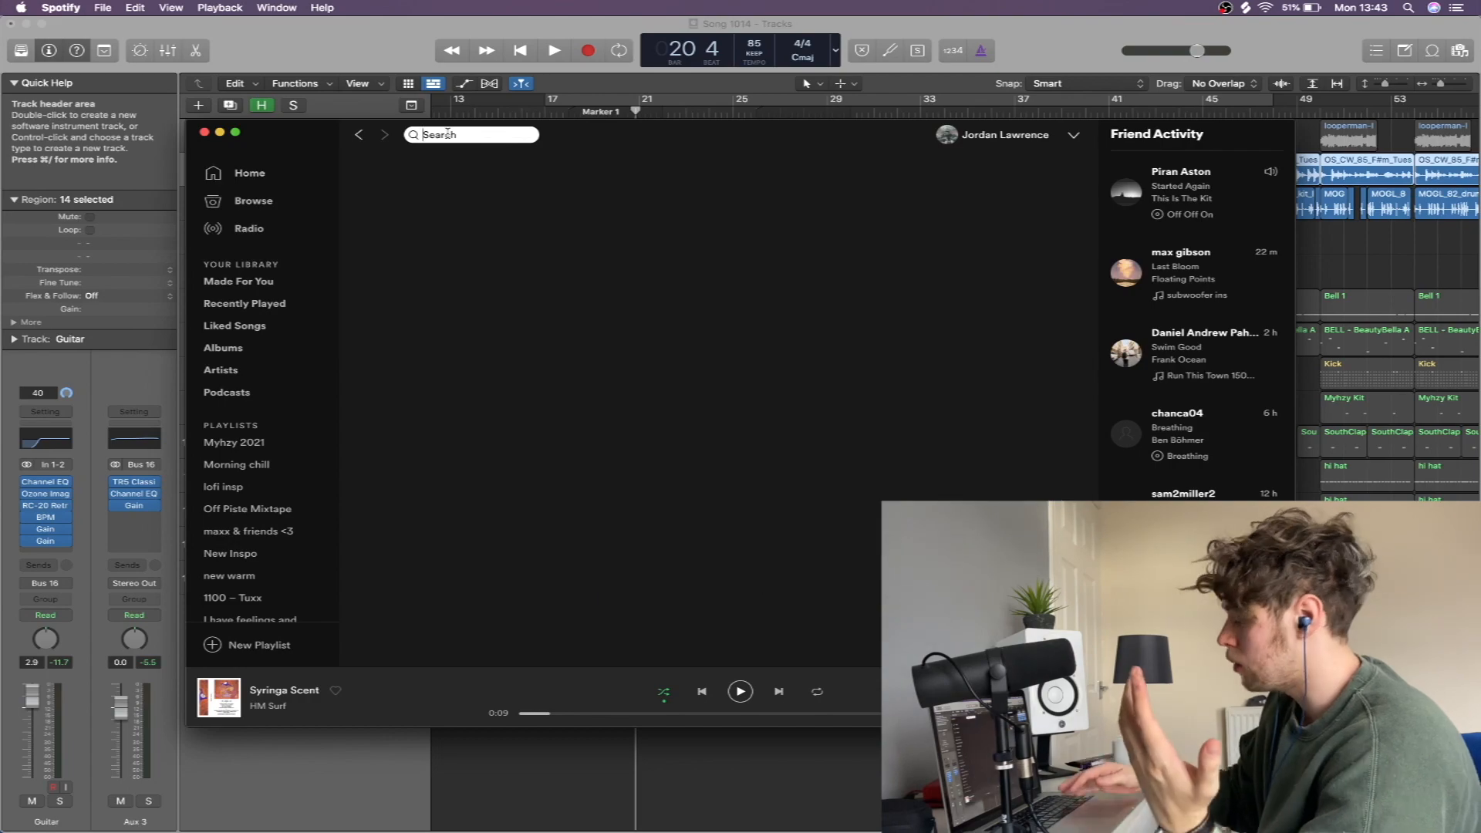
type("hm")
type(" surf")
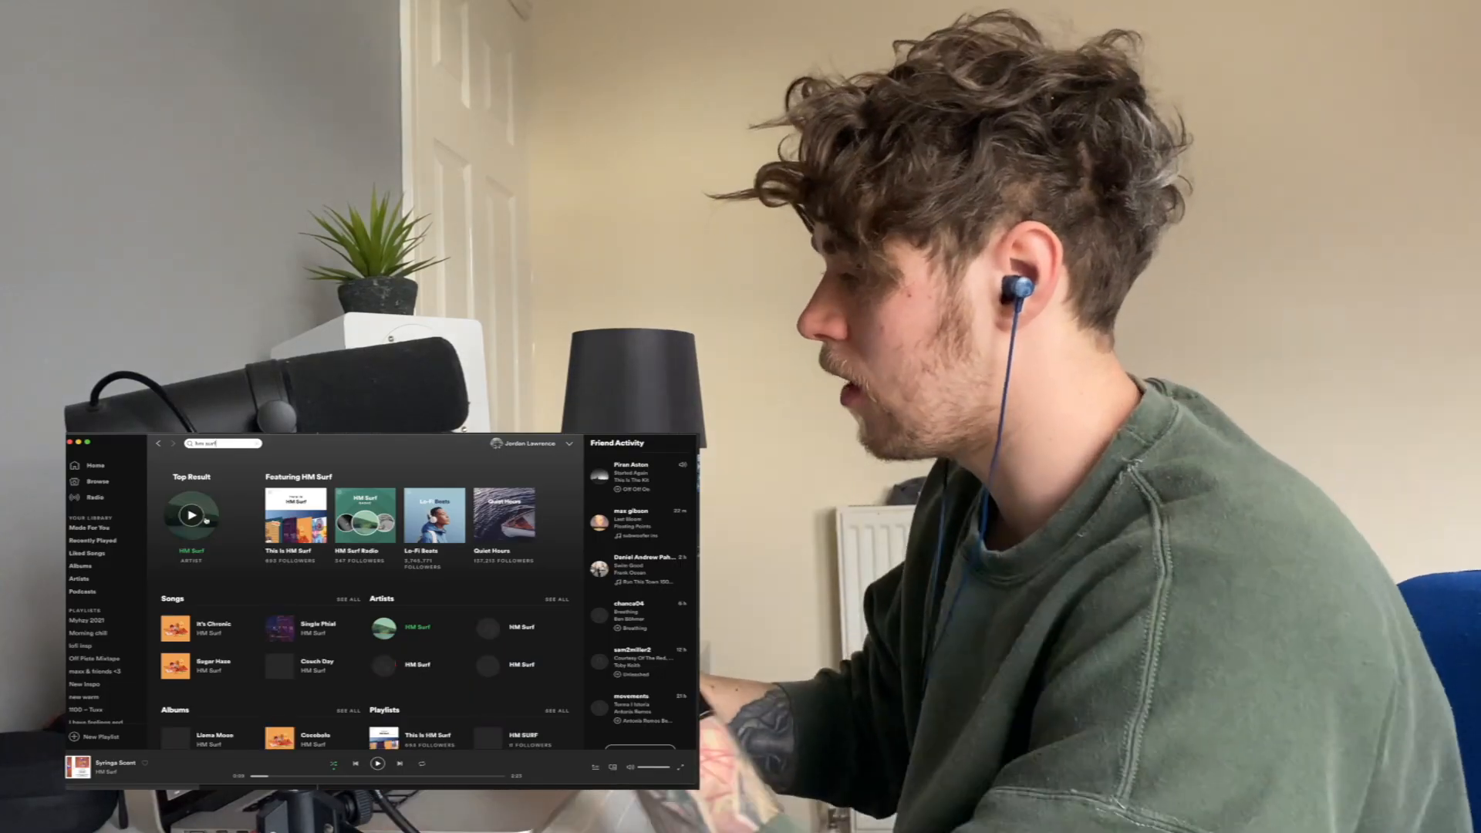
left_click(185, 550)
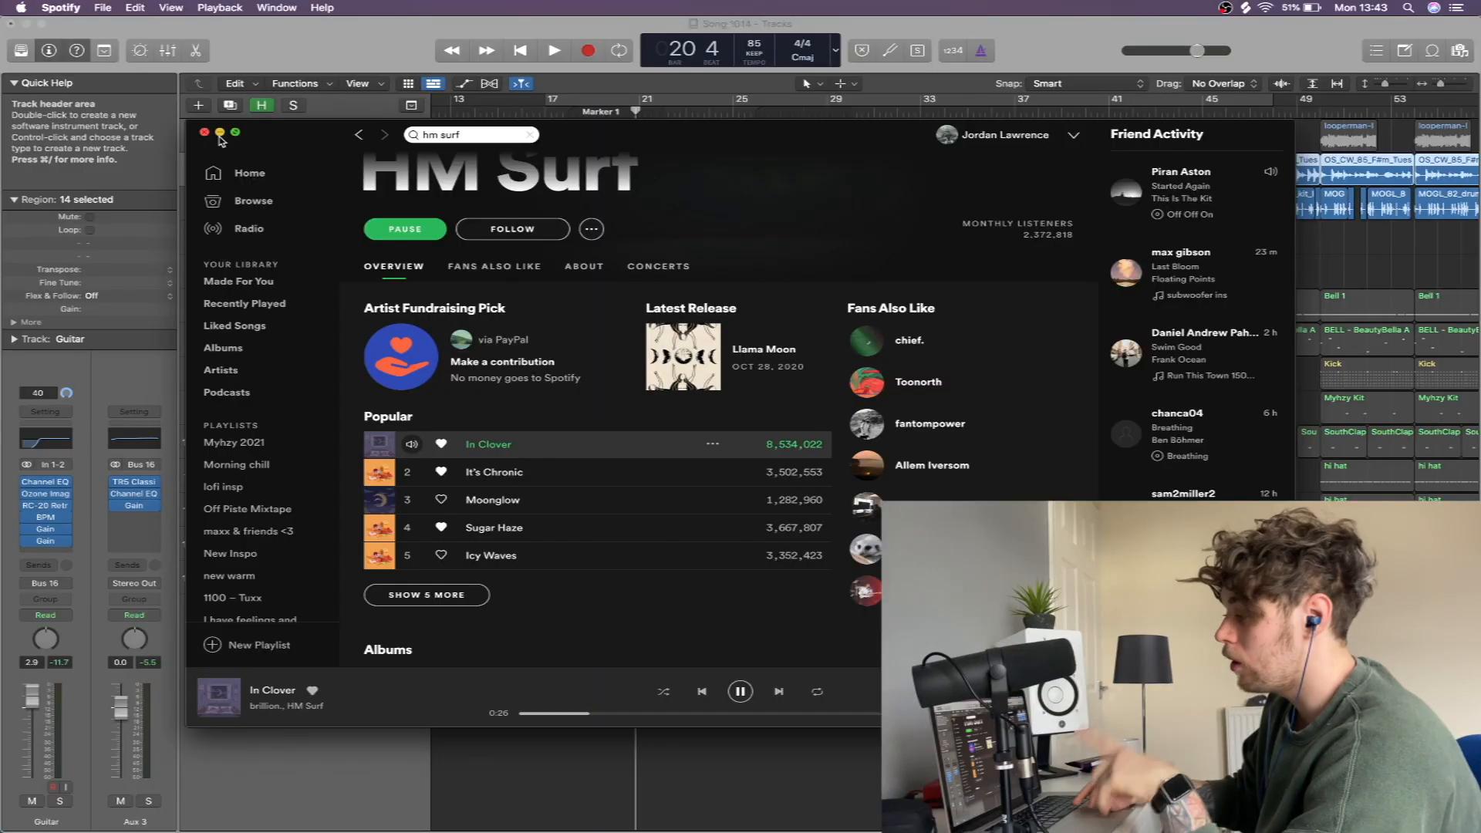
left_click(220, 131)
Switch to Safari and search YouTube for the HM Surf track In Clover
mouse_move(434, 823)
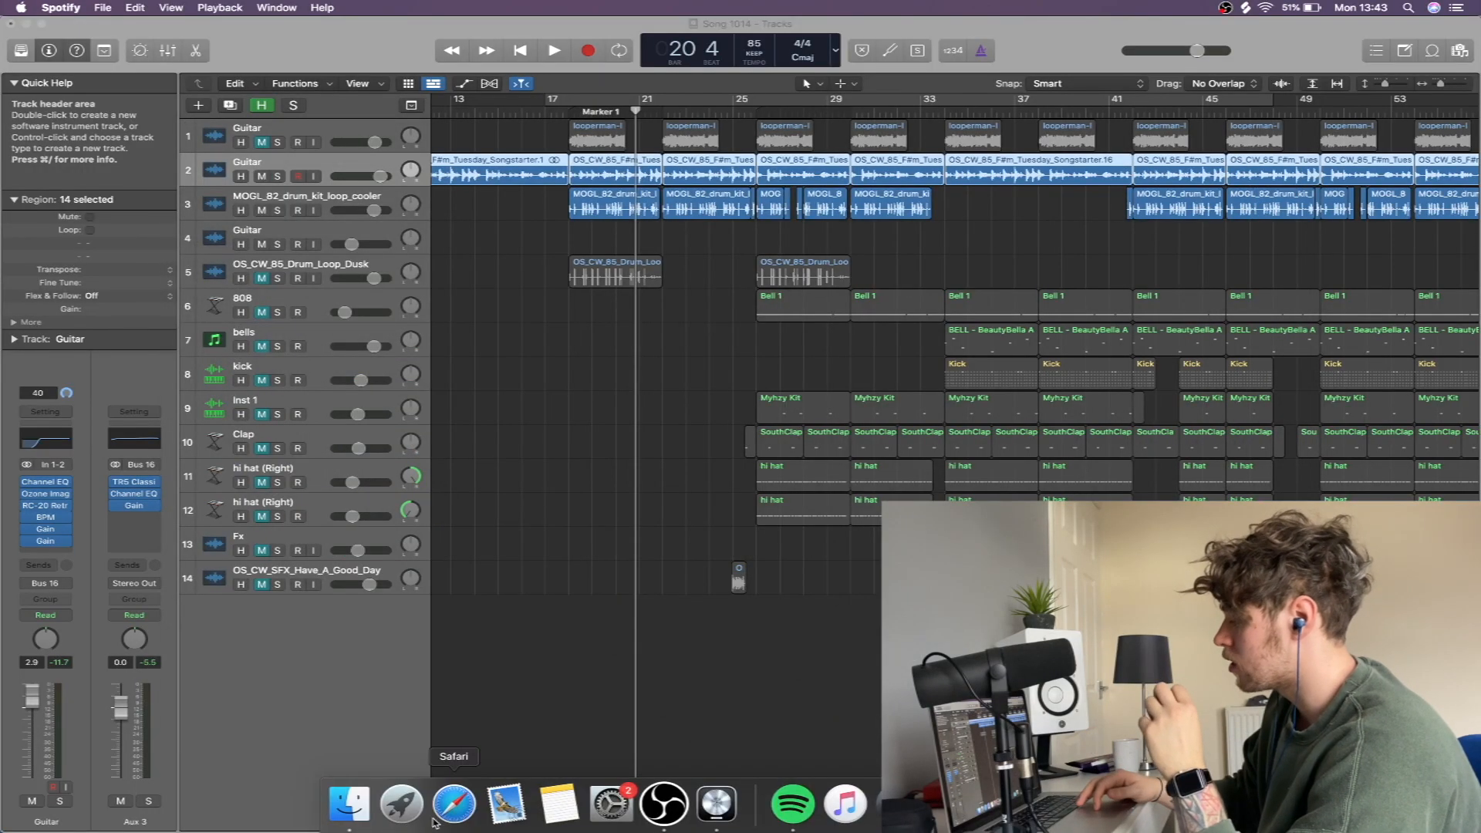
left_click(455, 798)
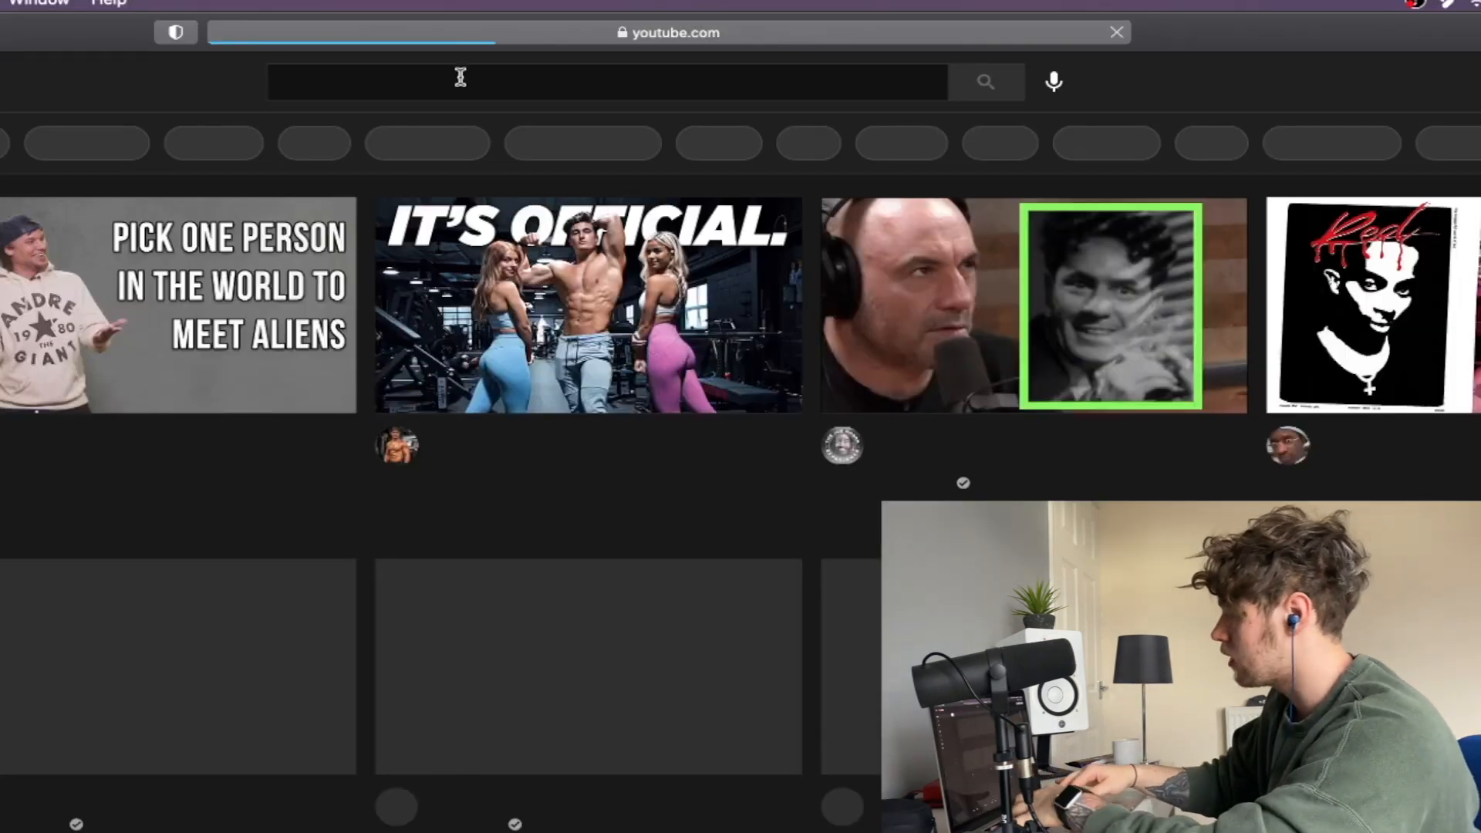
type("in clover h")
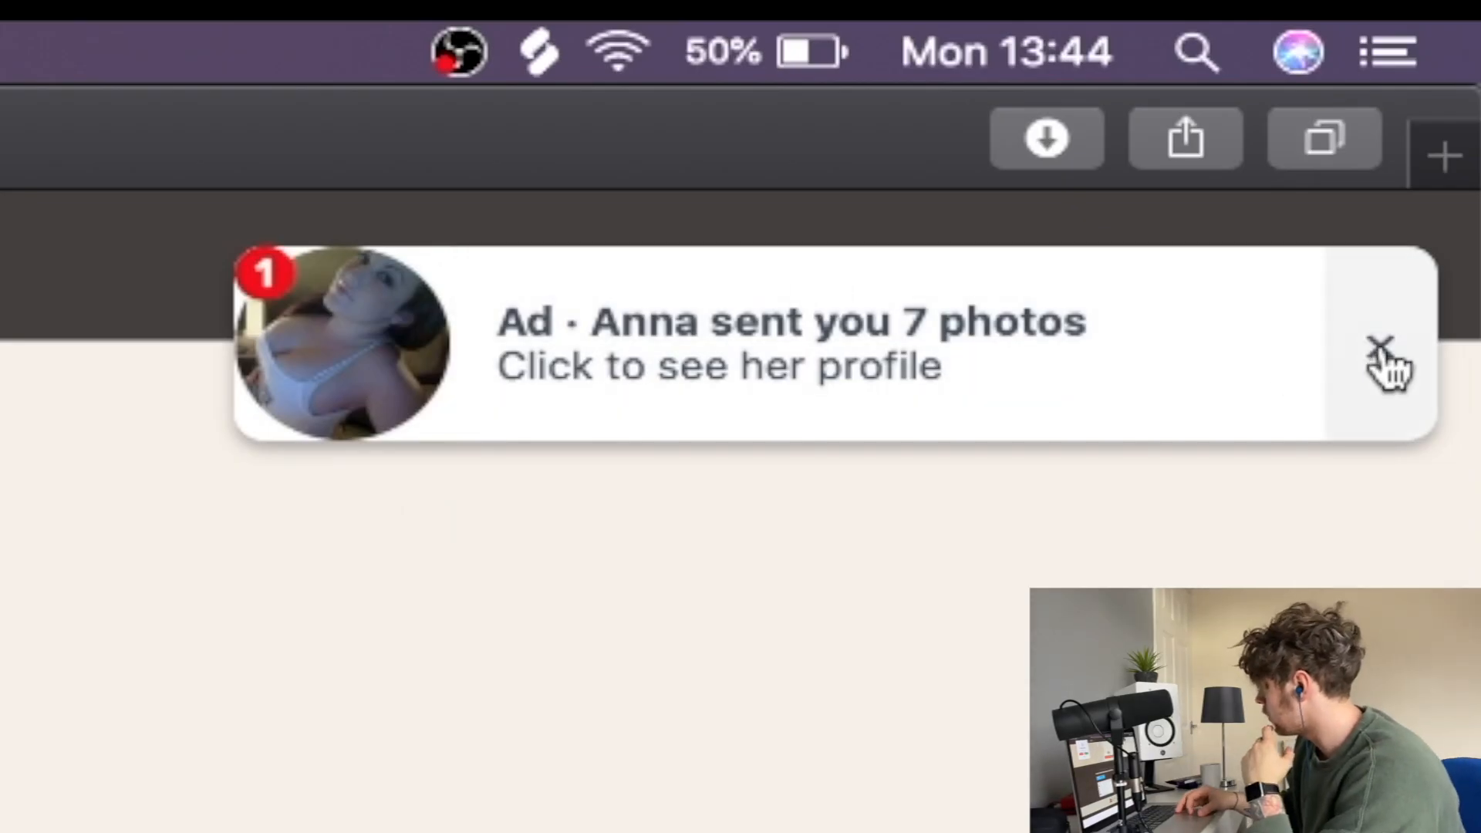
Dismiss the advert pop-up on the web page and quit the Music app
left_click(1377, 351)
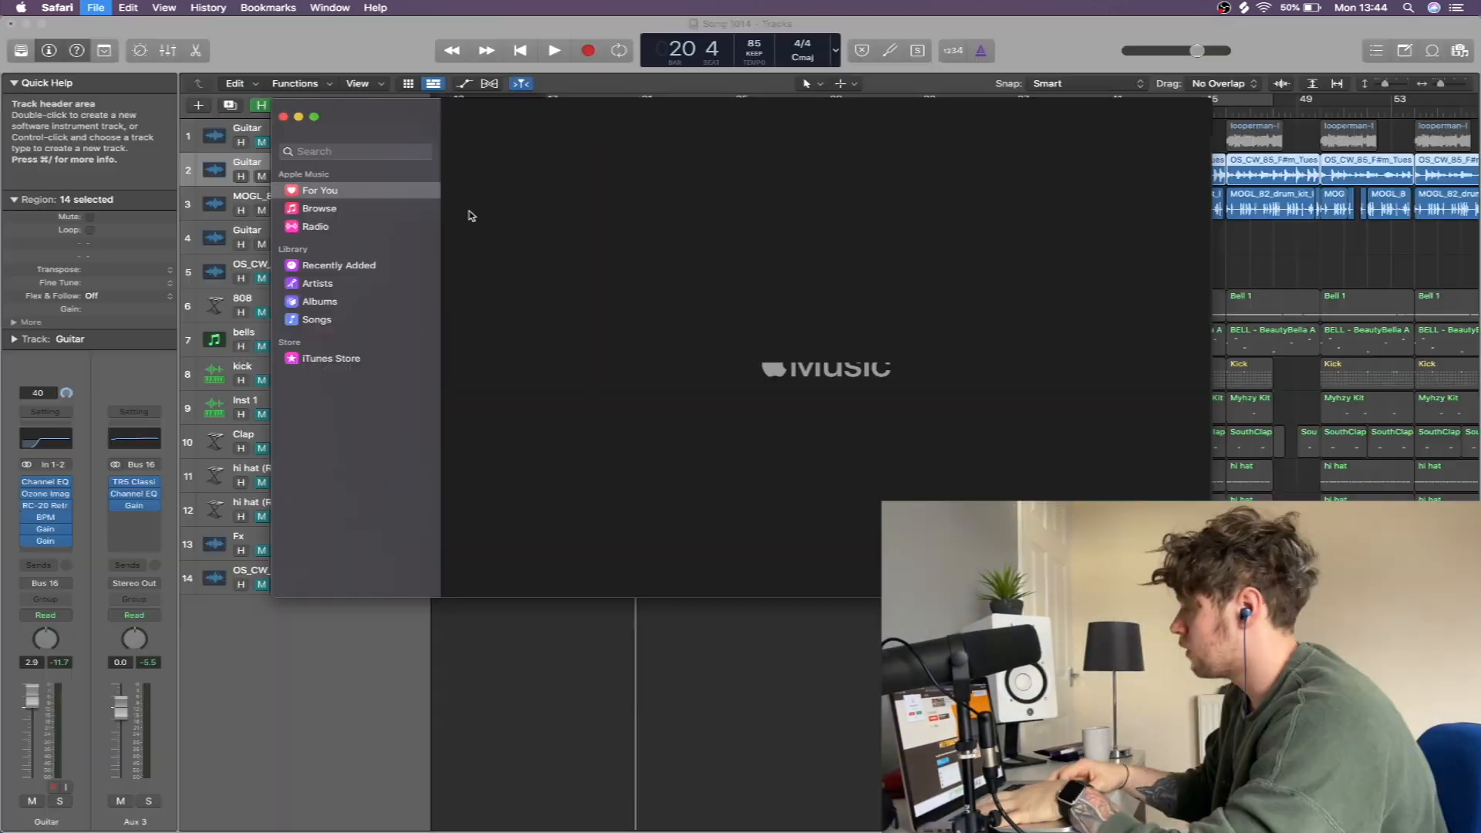
left_click(894, 291)
key("super+q")
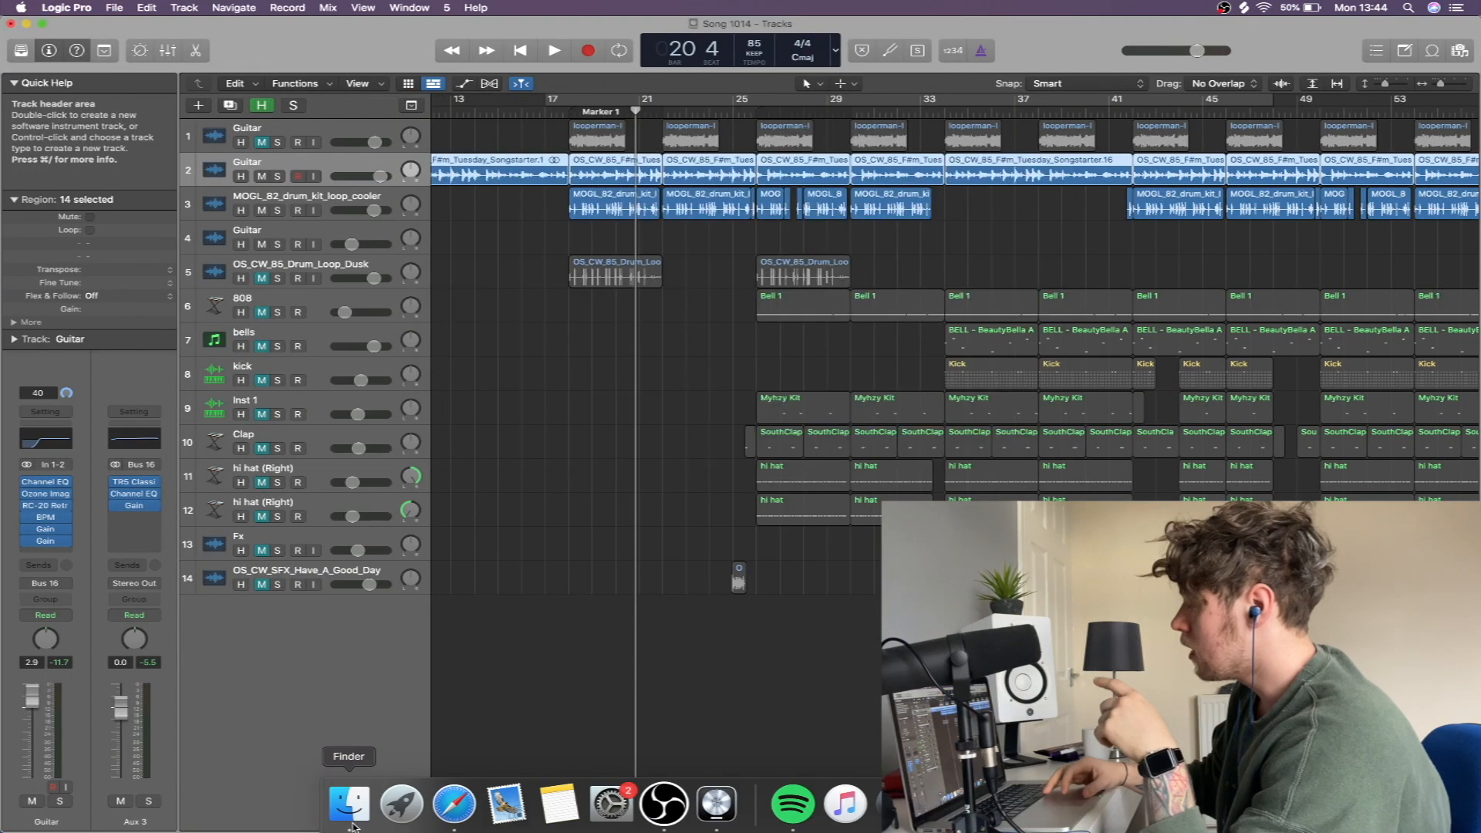
Import In Clover.mp3 from the Downloads folder onto a new audio track below the others, aligned with the first Songstarter region
left_click(349, 806)
scroll(513, 567, "left", 5)
left_click(507, 271)
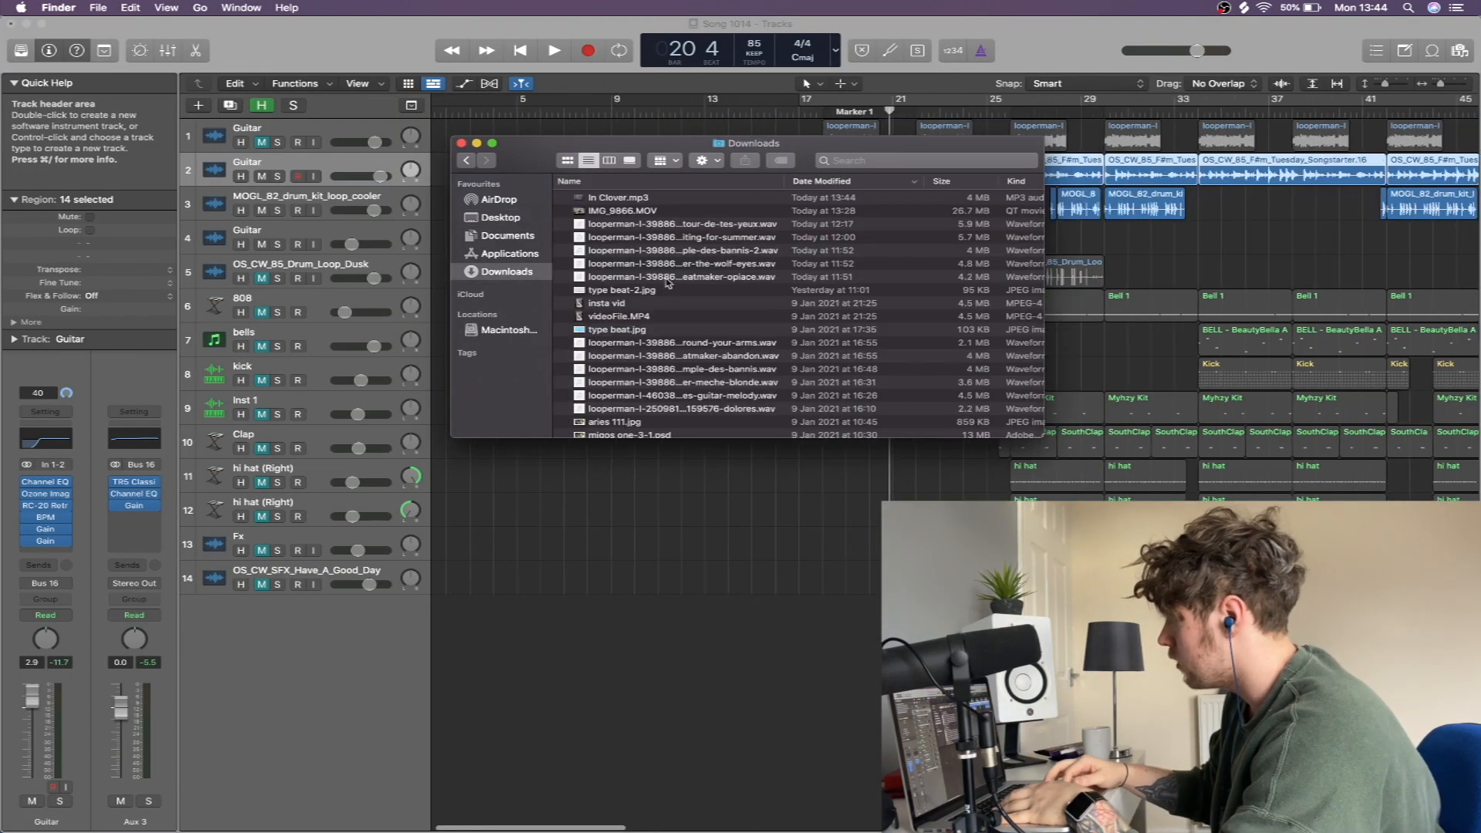
left_click_drag(619, 202, 890, 696)
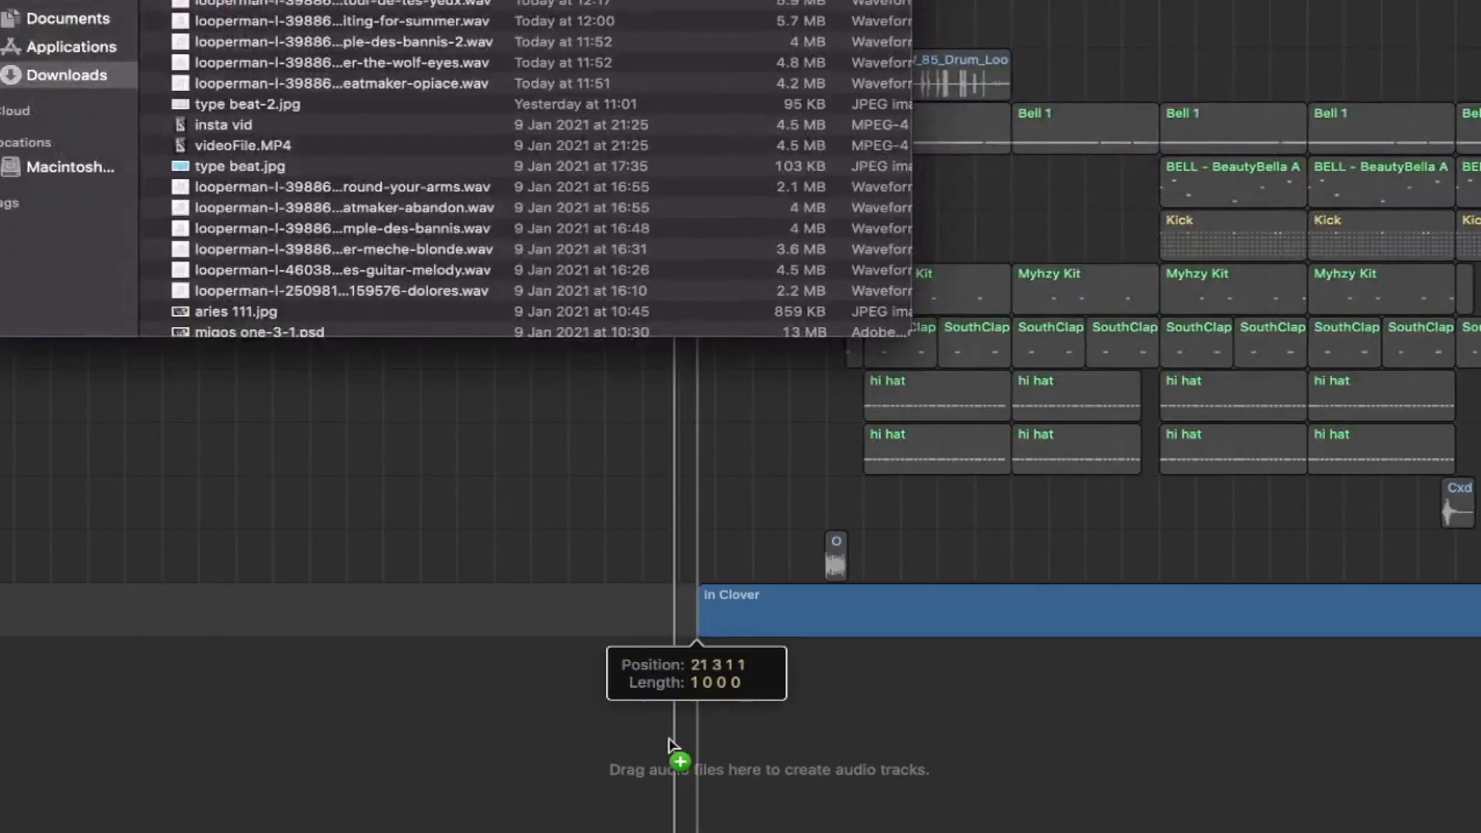
left_click_drag(669, 741, 575, 702)
left_click_drag(542, 753, 638, 665)
Solo the In Clover track and play it with cycling turned on
left_click(279, 619)
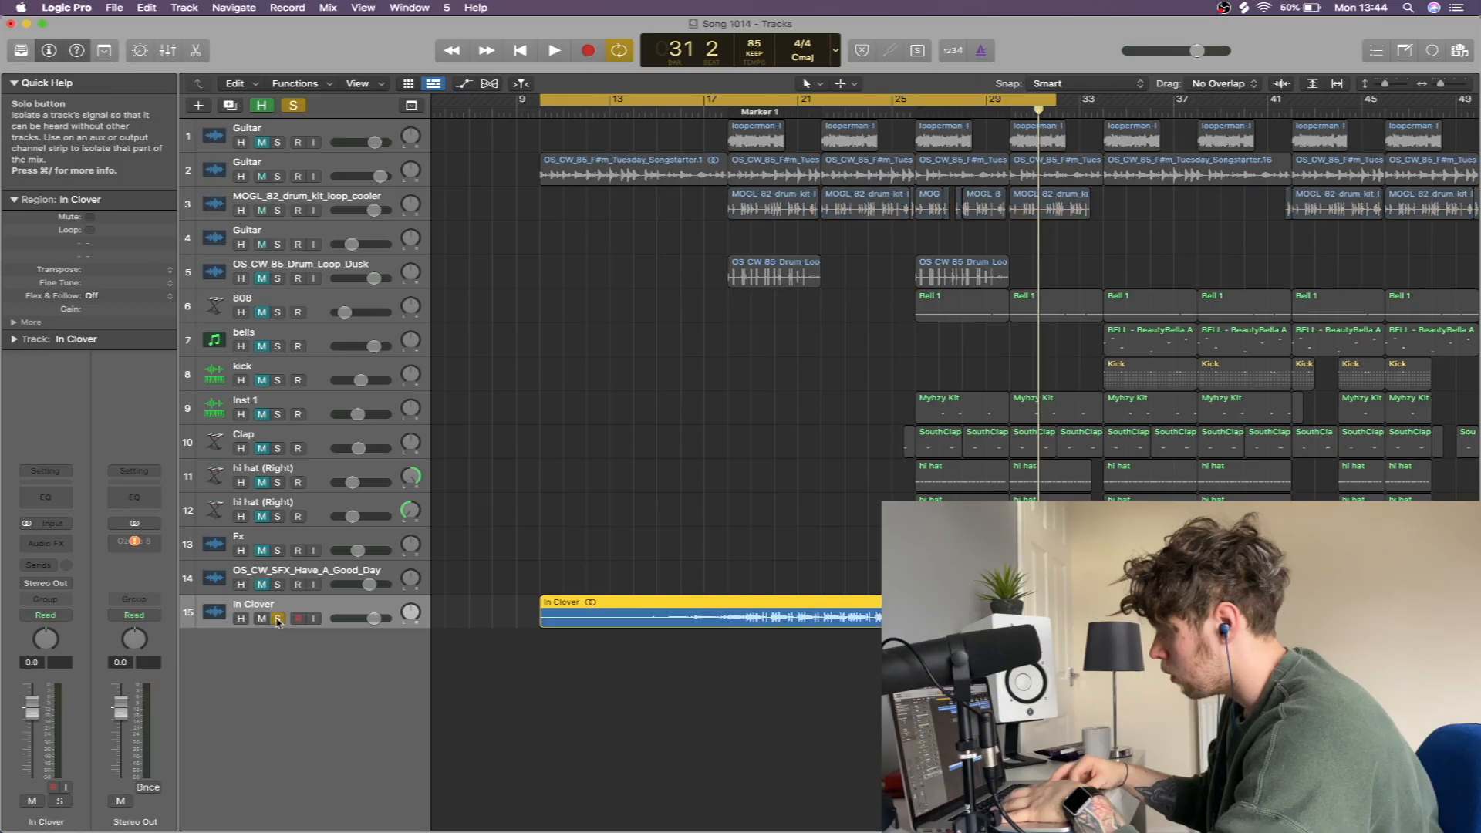
left_click(542, 99)
key("space")
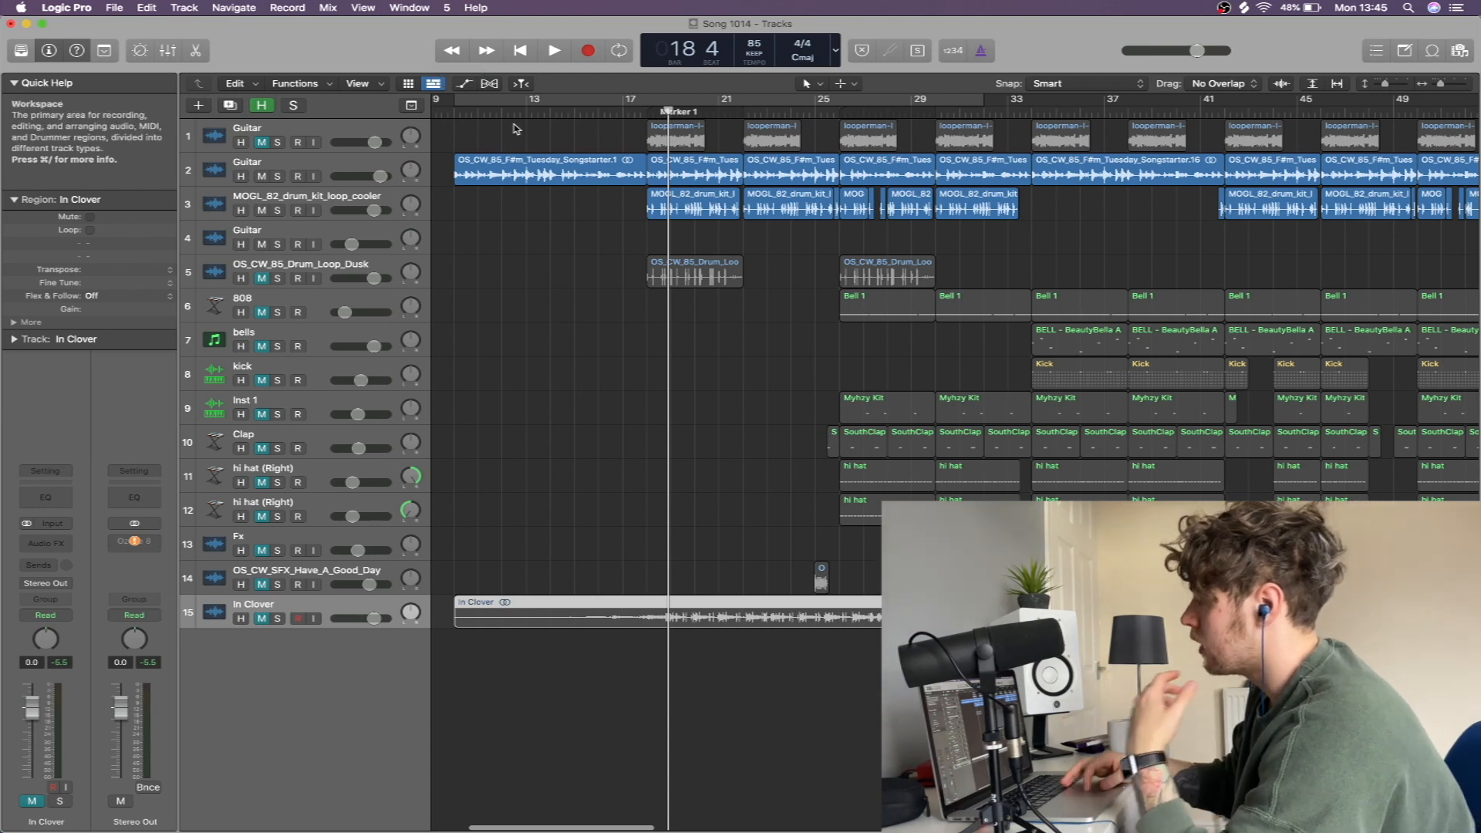
Turn on the cycle area and route the output of all tracks except In Clover to Bus 16 → Aux 3
key("u")
left_click(310, 131)
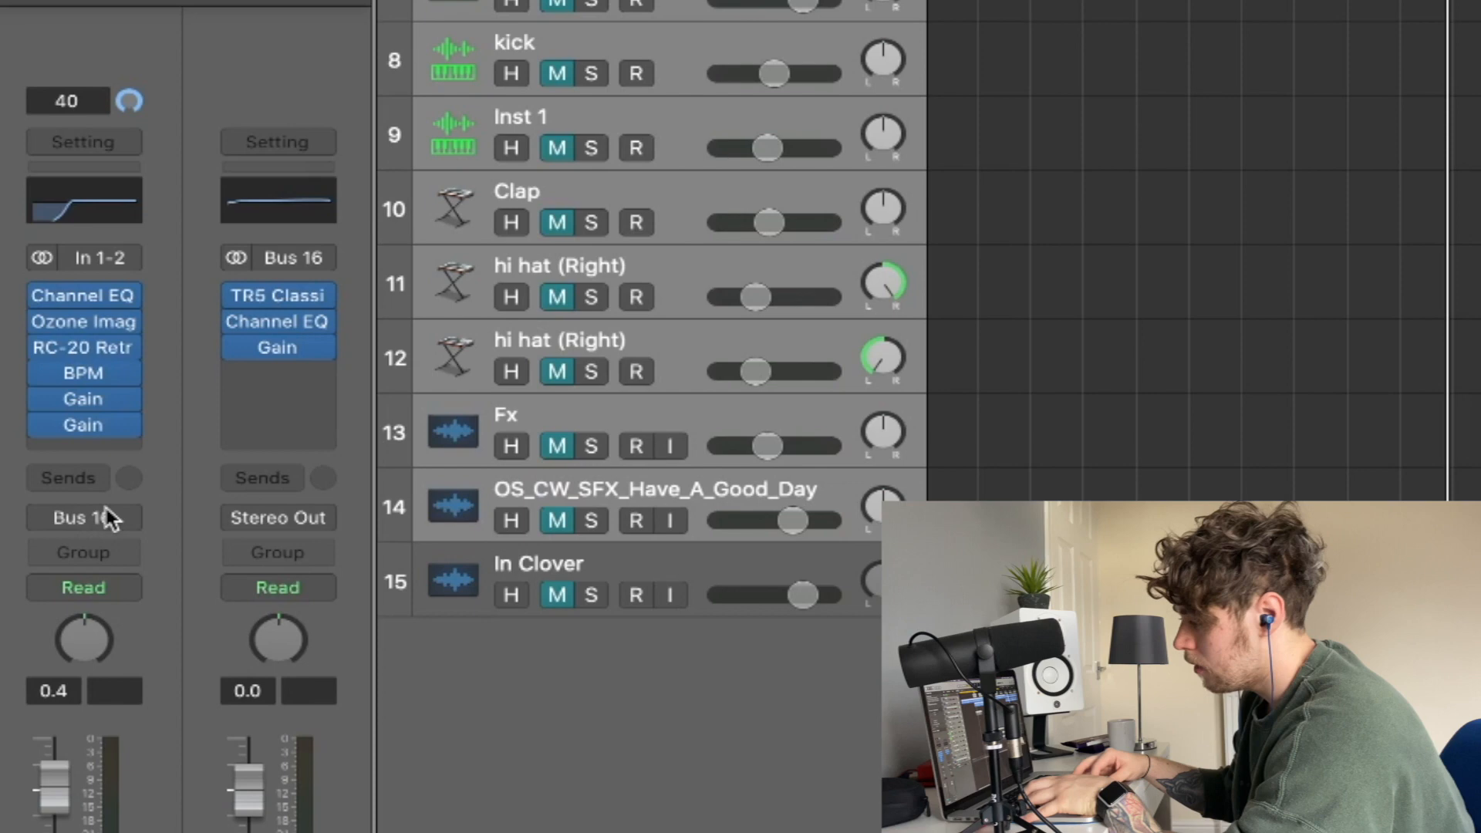
left_click(108, 518)
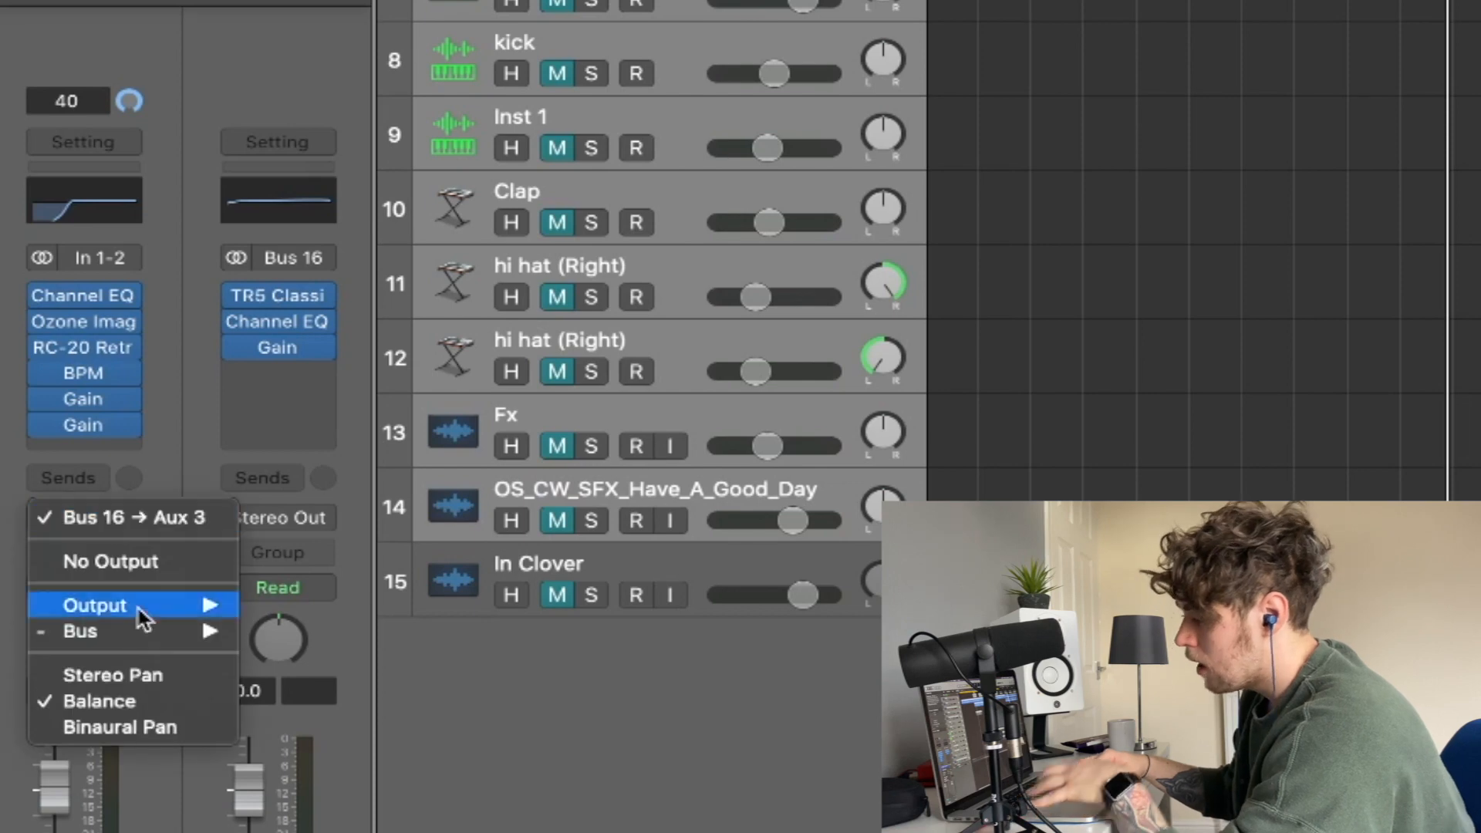
mouse_move(128, 631)
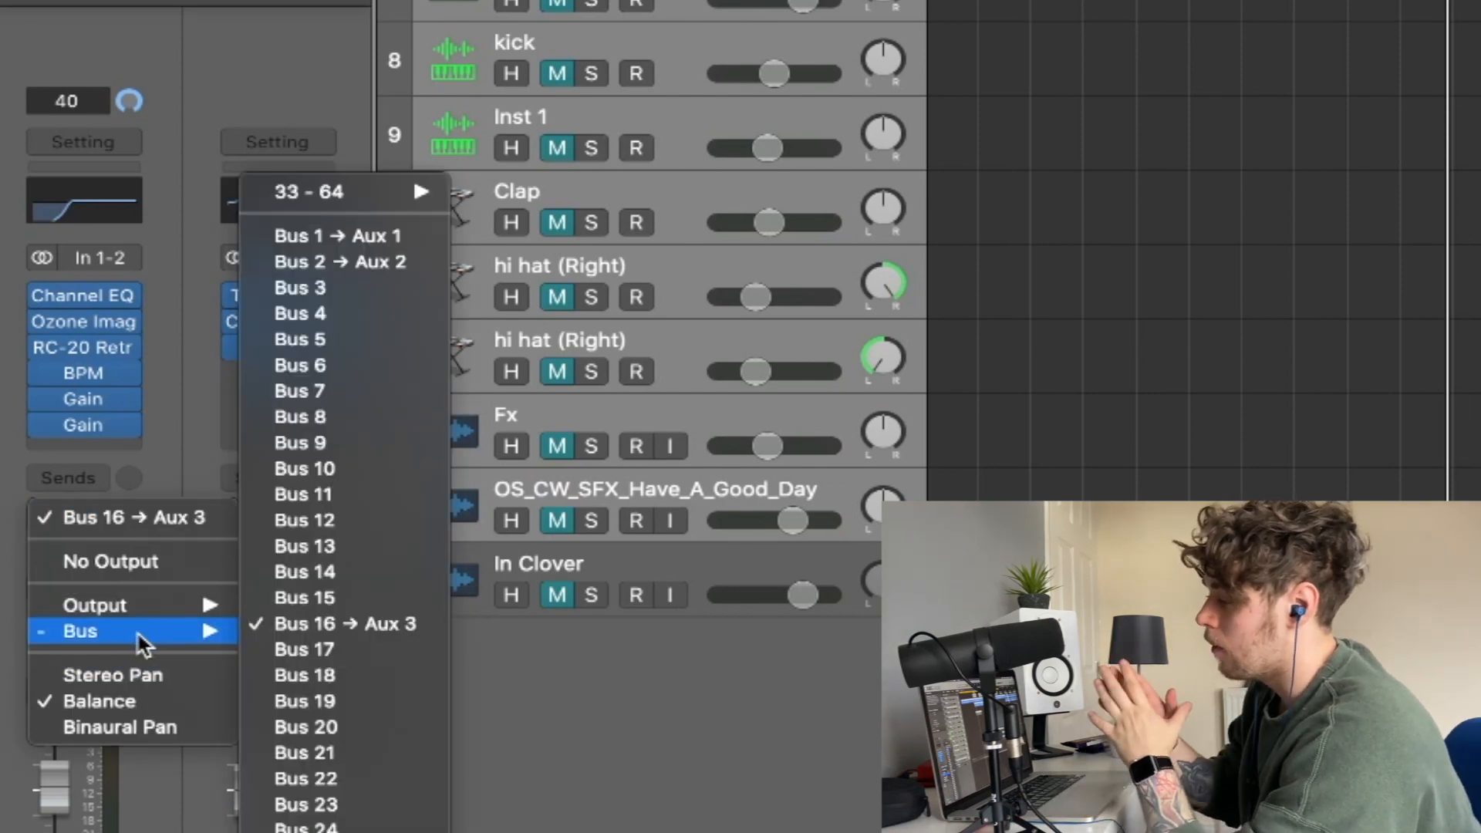
left_click(263, 57)
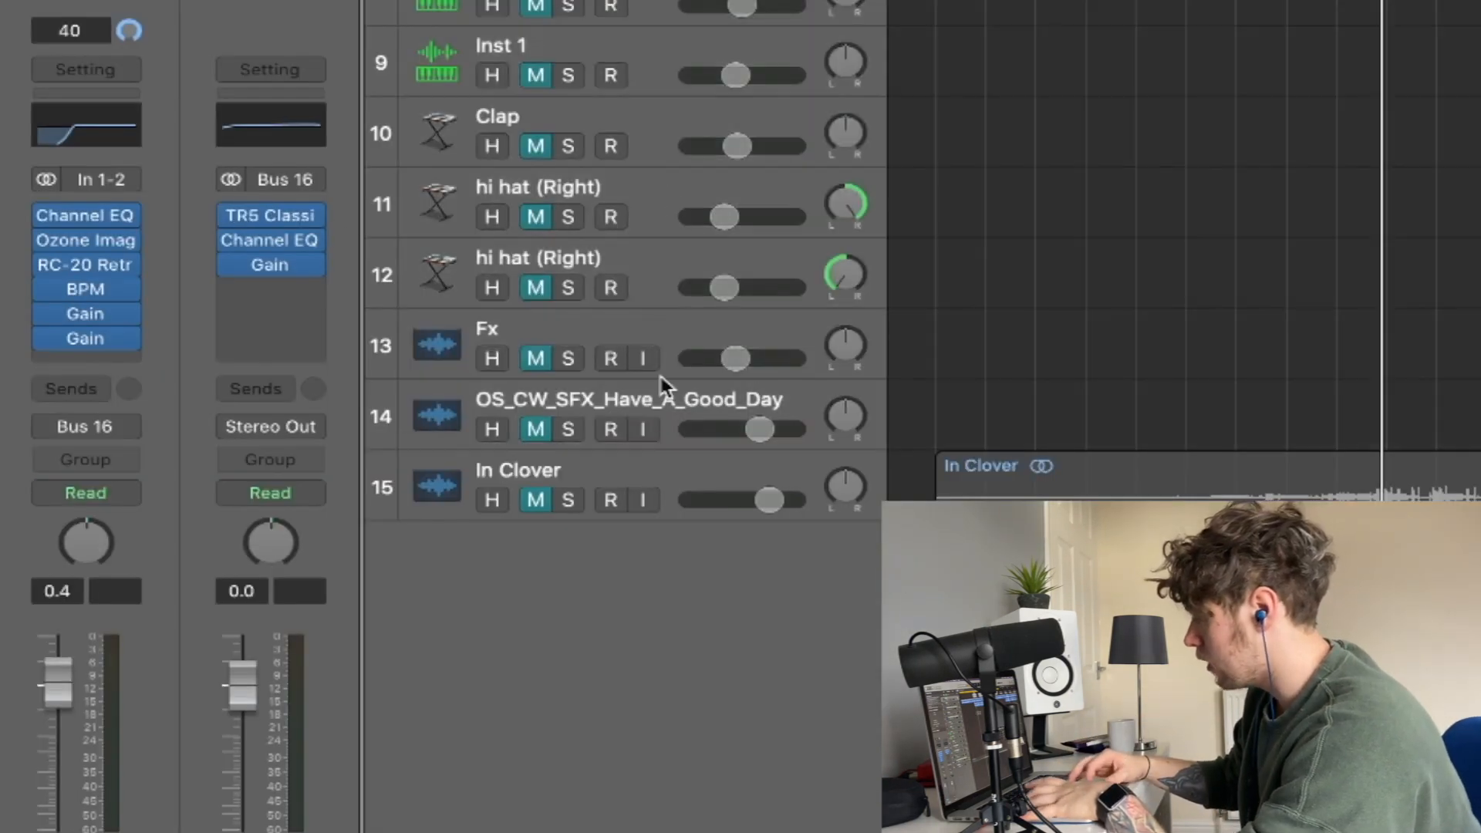
left_click(105, 426)
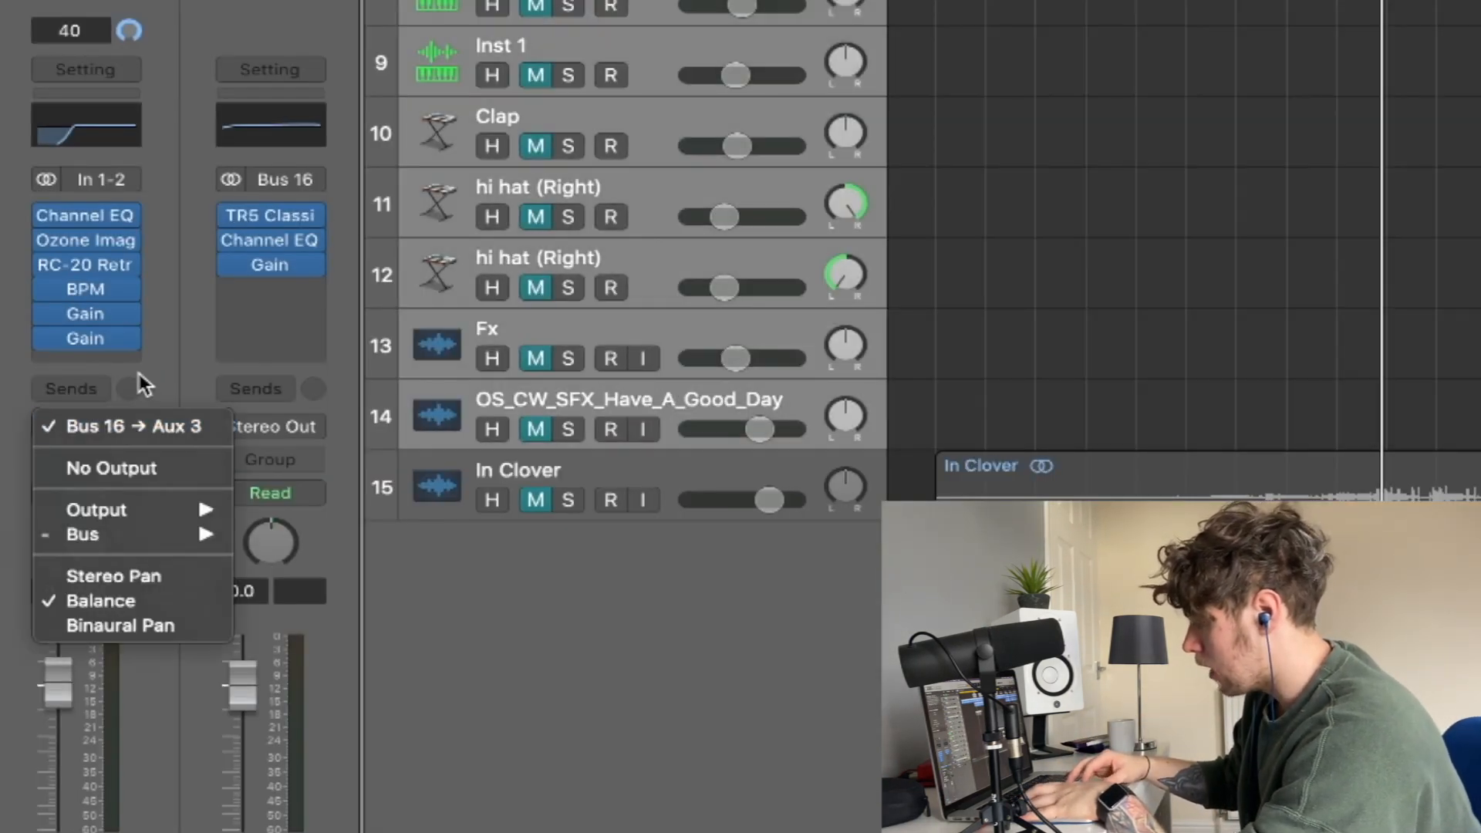
mouse_move(115, 535)
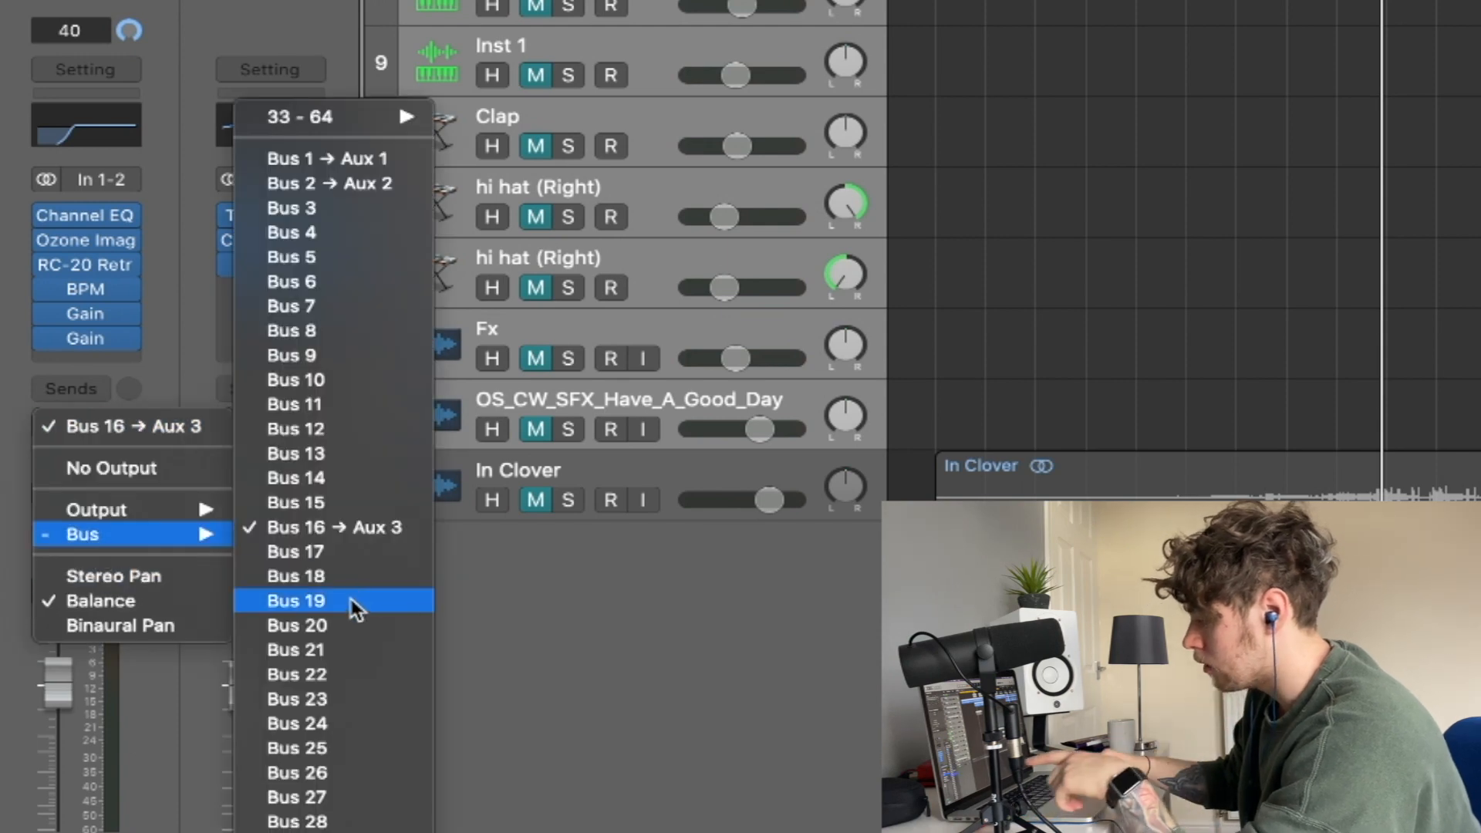
left_click(330, 529)
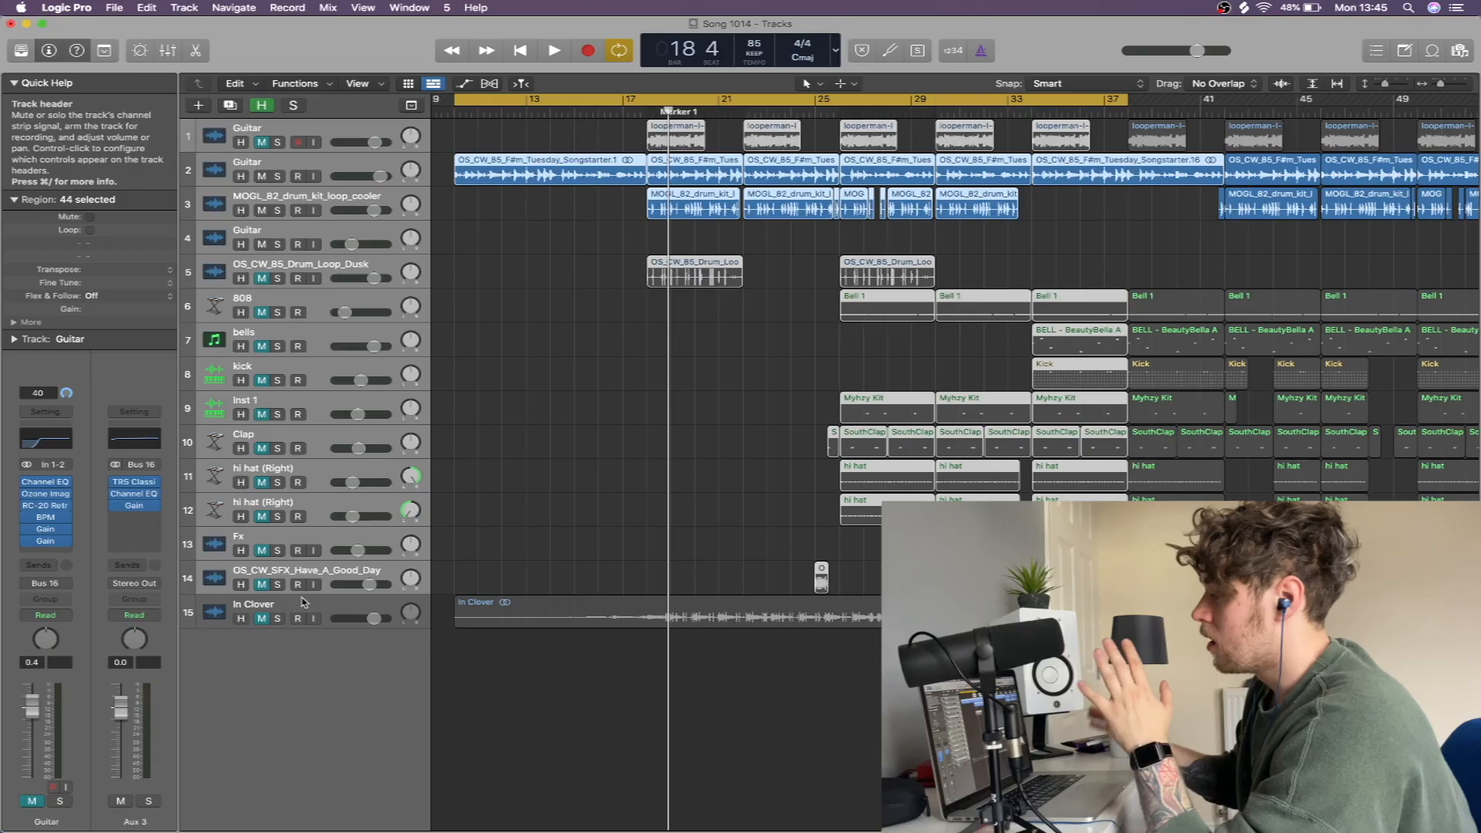
Unmute and solo the In Clover track, with the playhead at bar 17 and cycling off
left_click(262, 618)
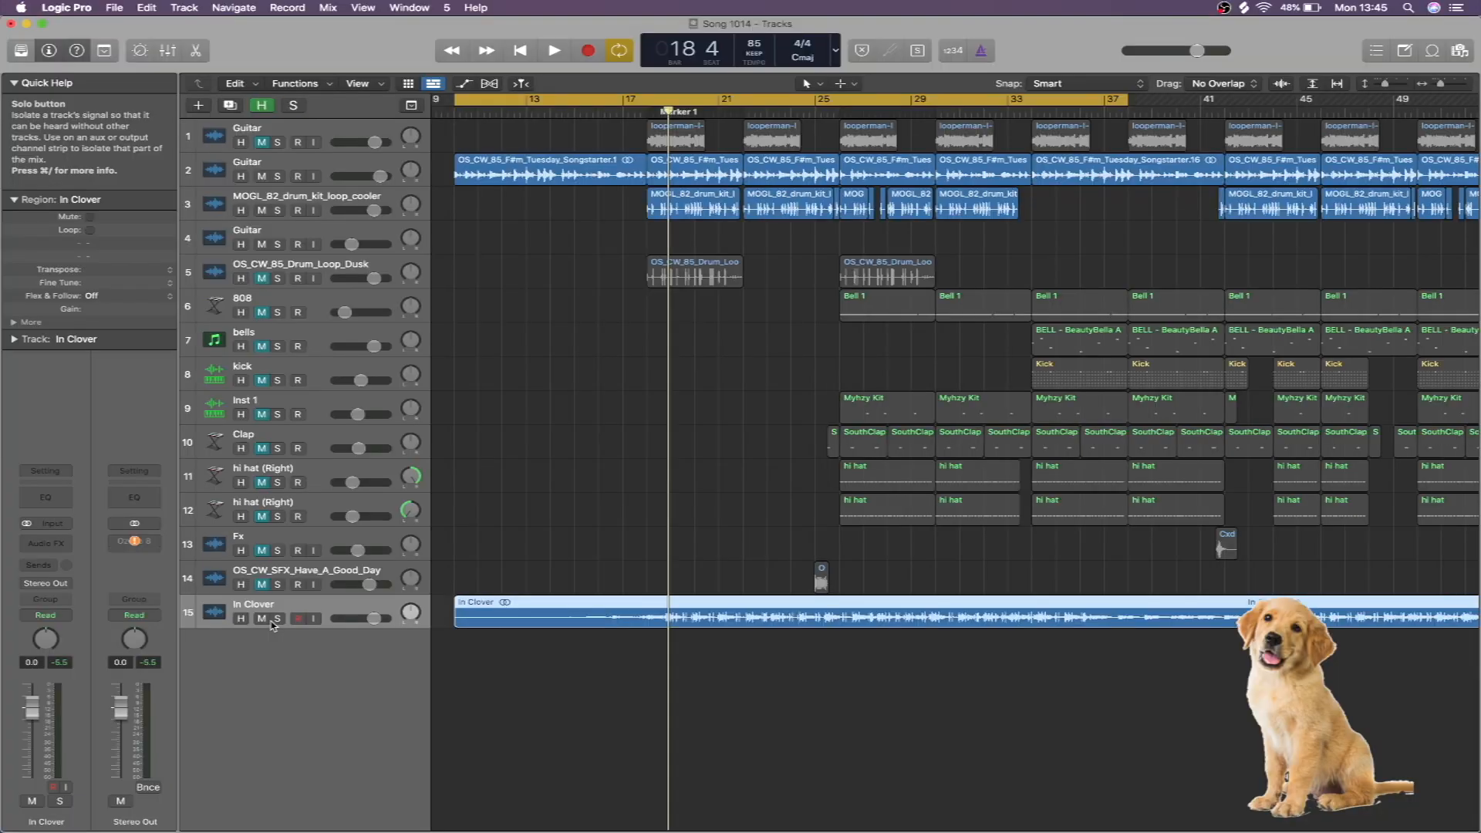
left_click(276, 619)
left_click(623, 111)
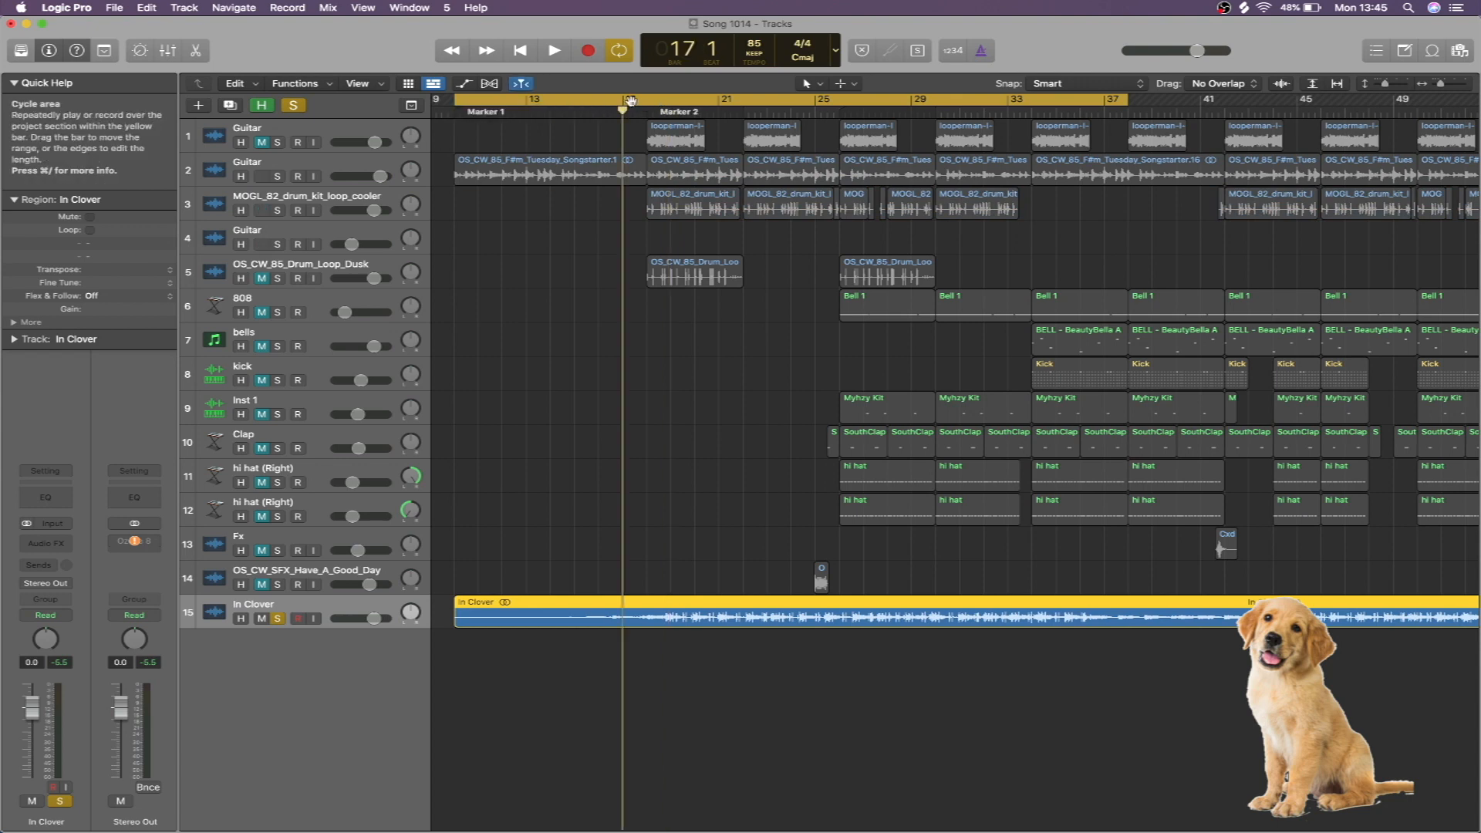
left_click(631, 100)
Shift the In Clover region slightly earlier and set the cycle area from bar 18 to bar 31
key("super+Right")
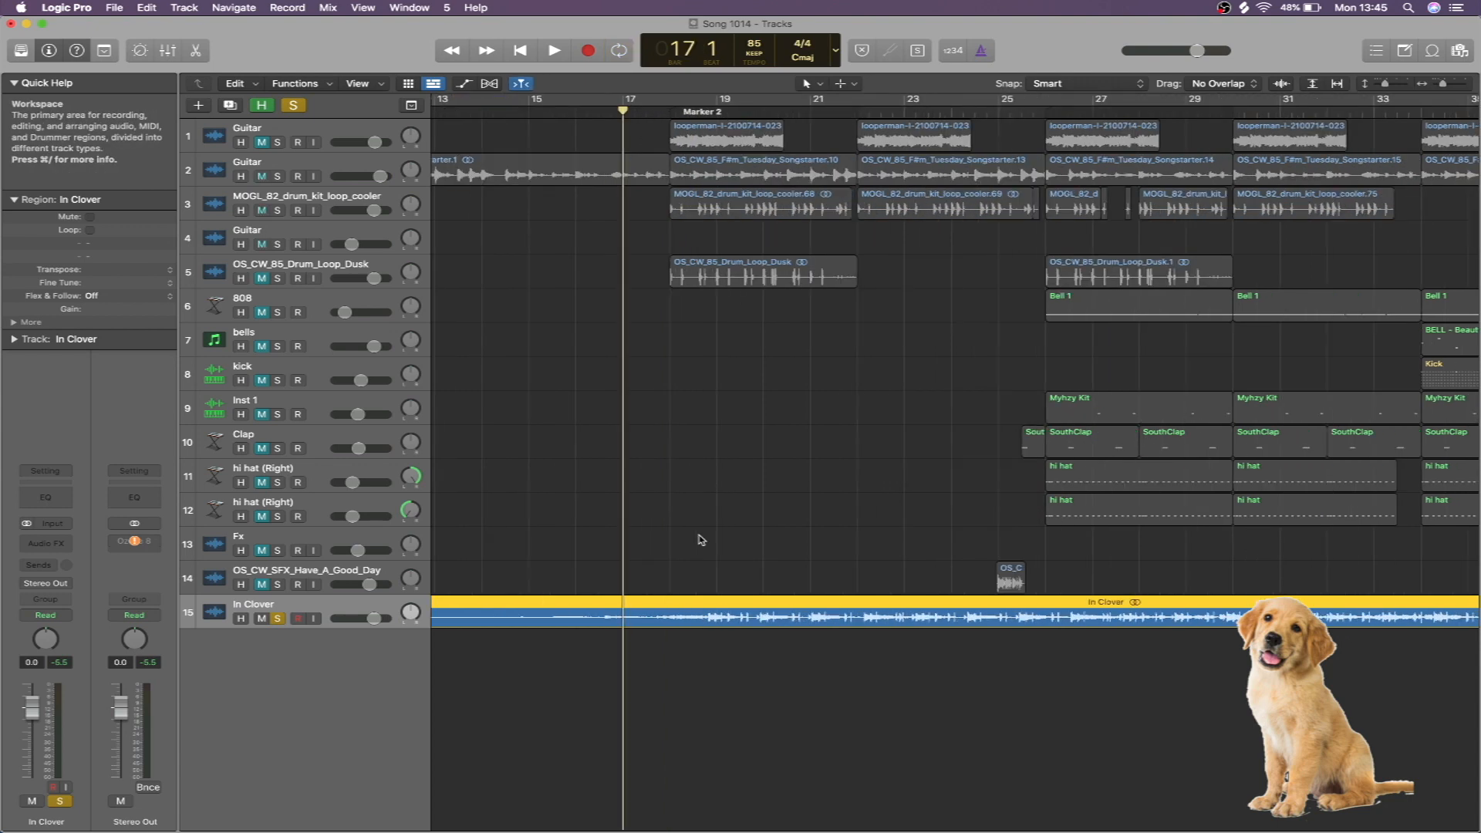
left_click_drag(737, 622, 699, 619)
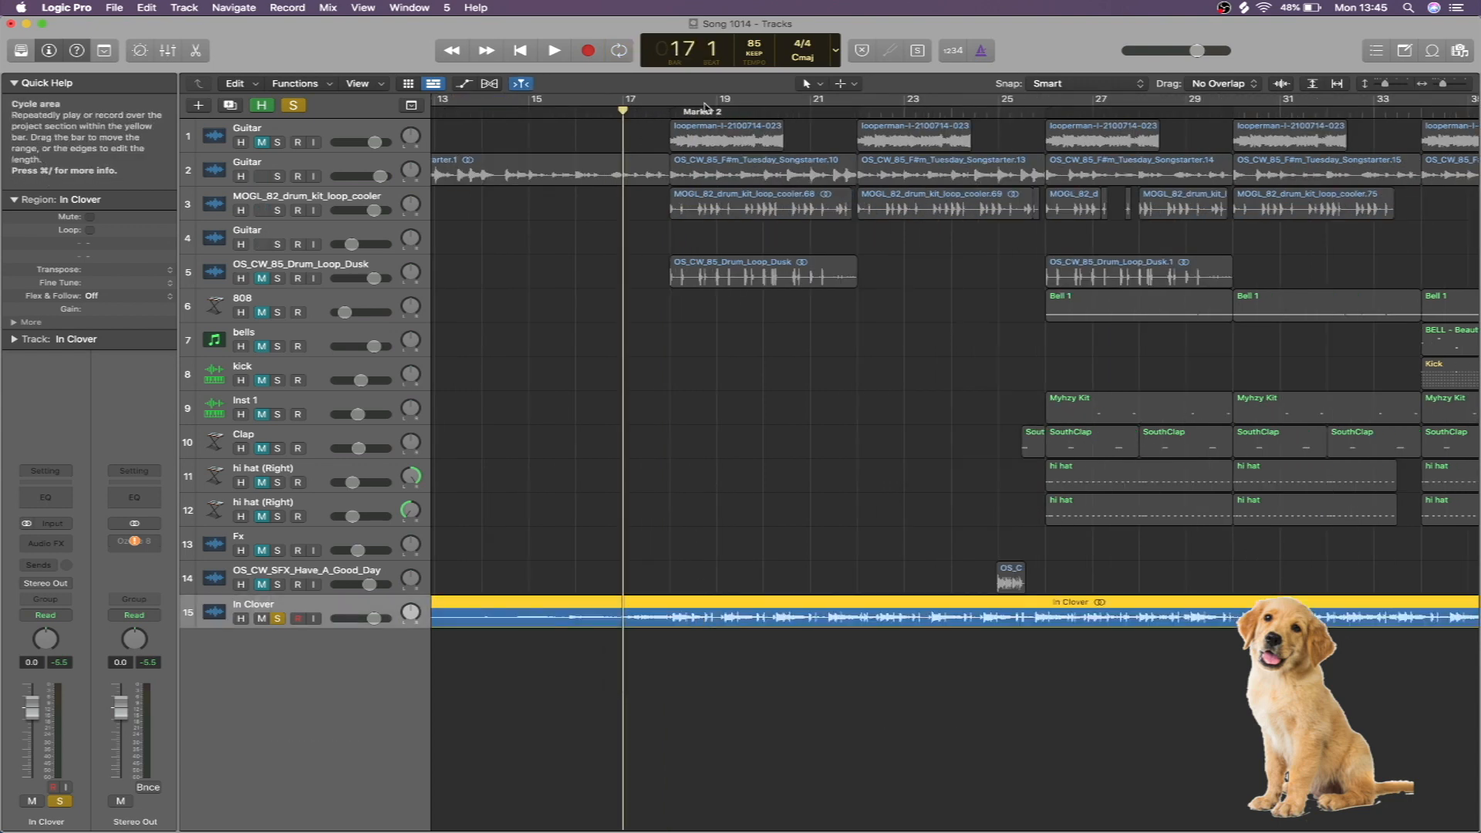
left_click_drag(669, 103, 1279, 102)
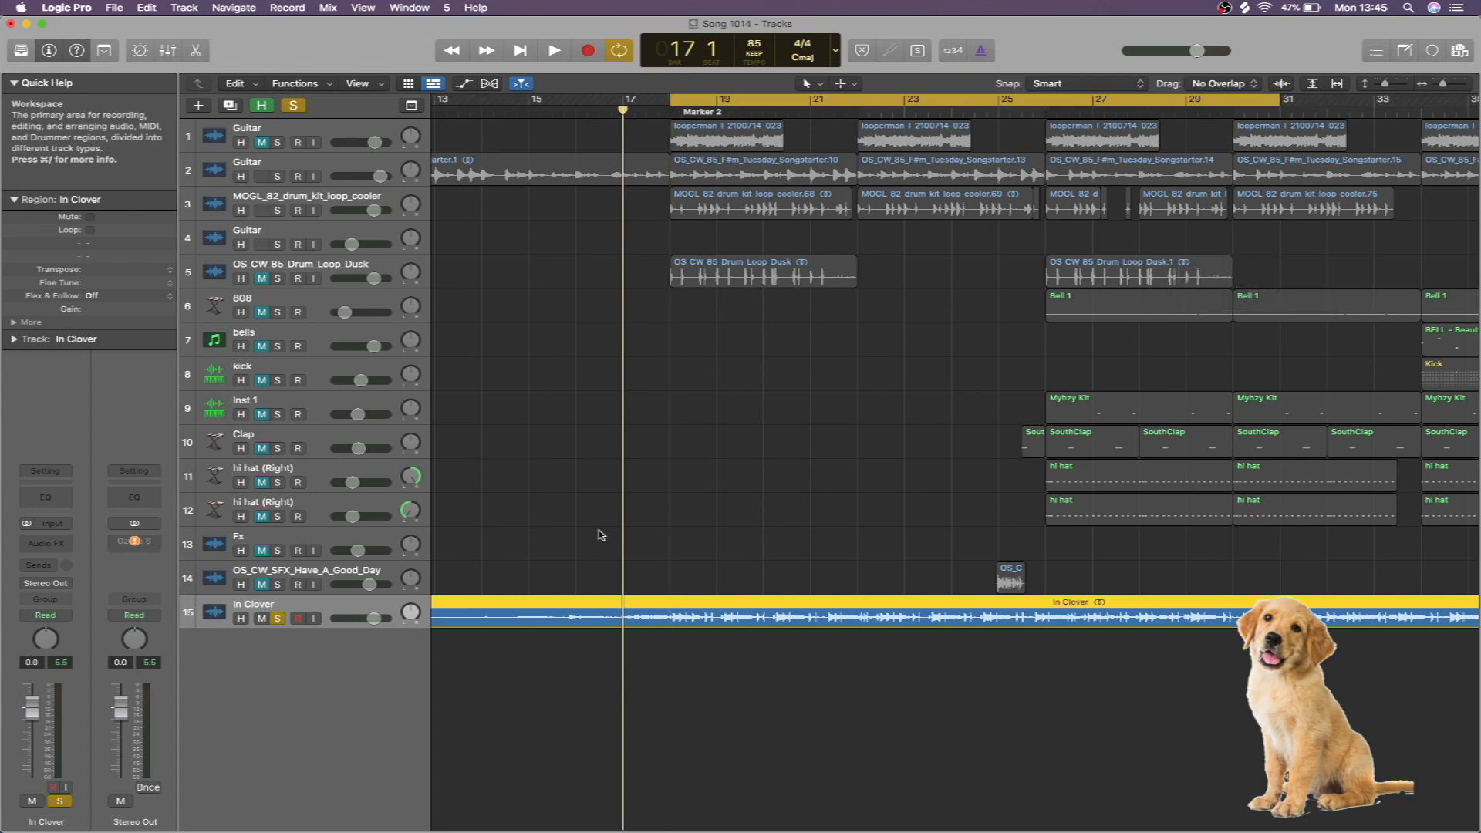
Move the In Clover region so it starts at bar 10, in line with the first Songstarter region at Marker 1
key("space")
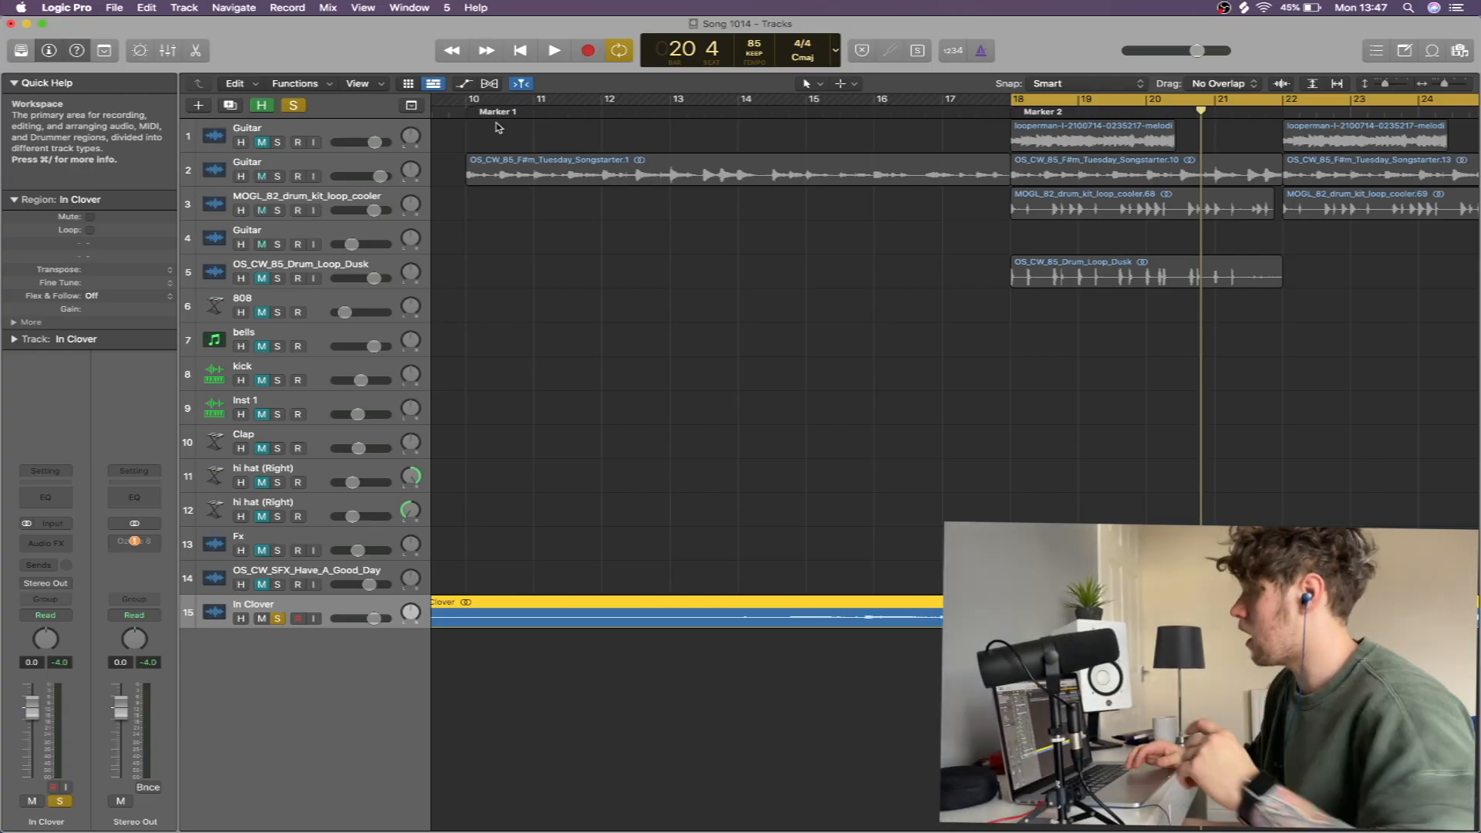
scroll(607, 185, "left", 2)
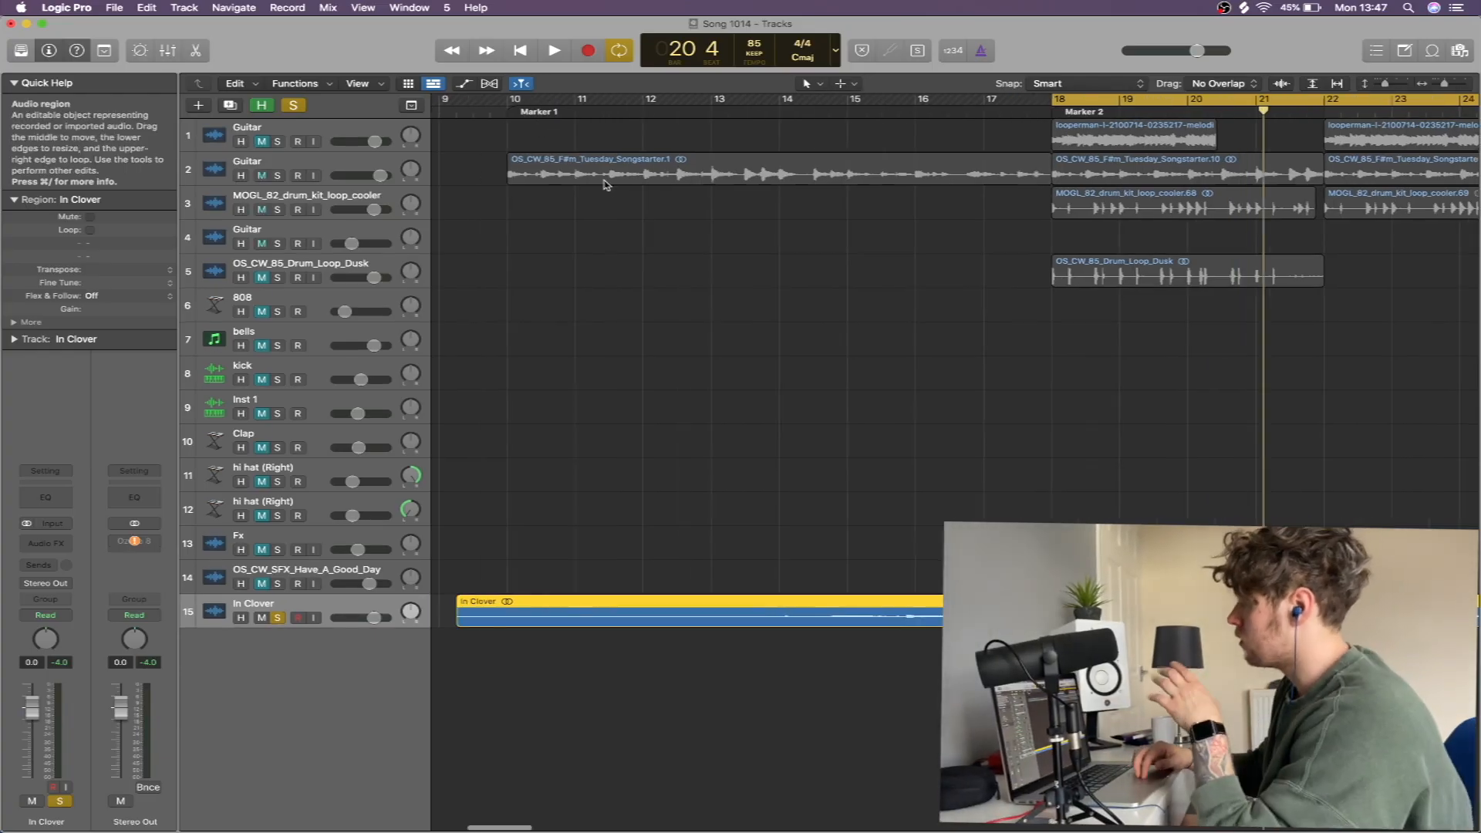
scroll(607, 185, "left", 3)
left_click_drag(559, 622, 607, 622)
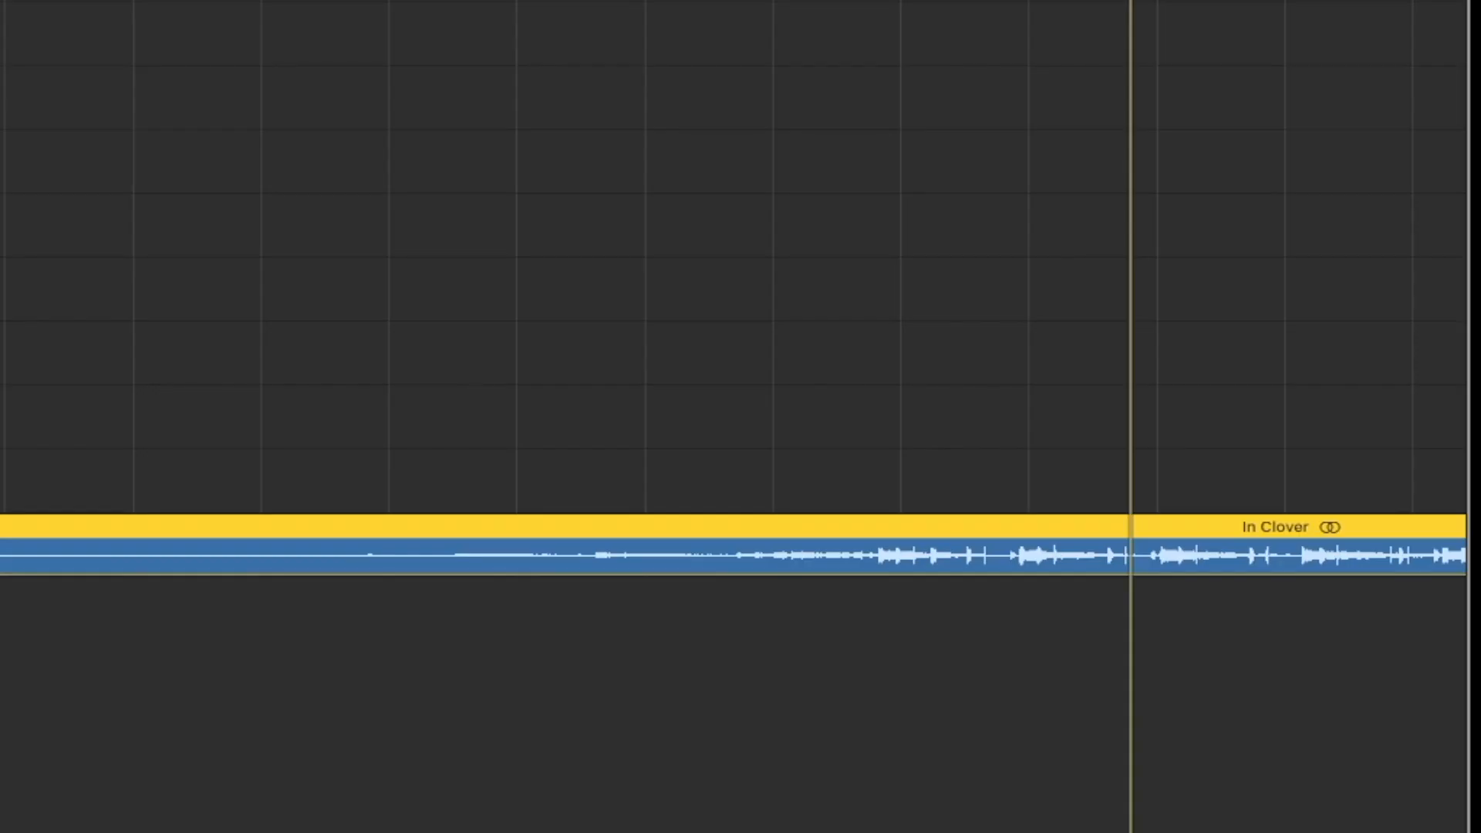
key("ctrl+s")
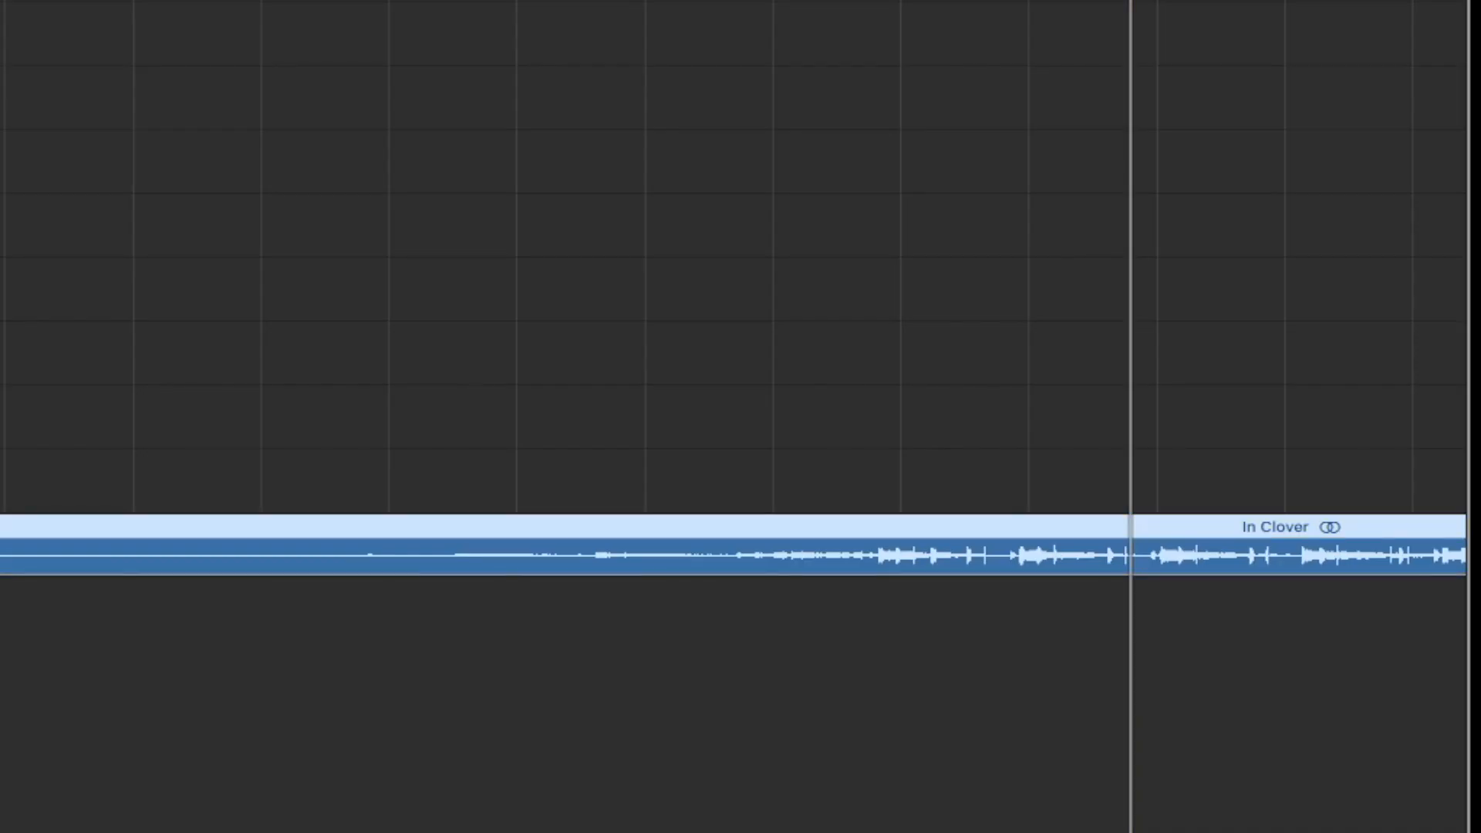
key("ctrl+s")
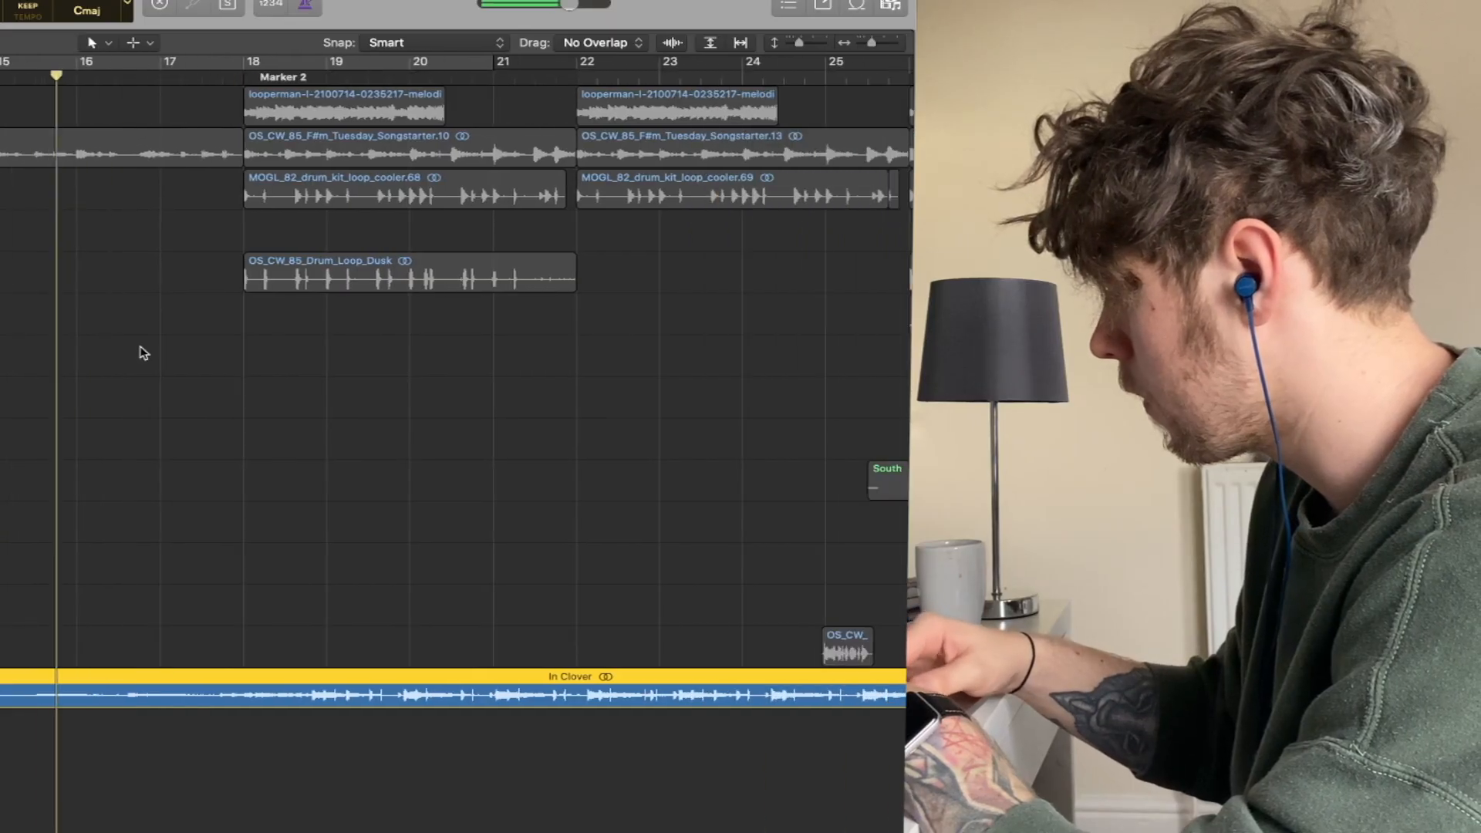
key("super+Right")
key("super+Right")
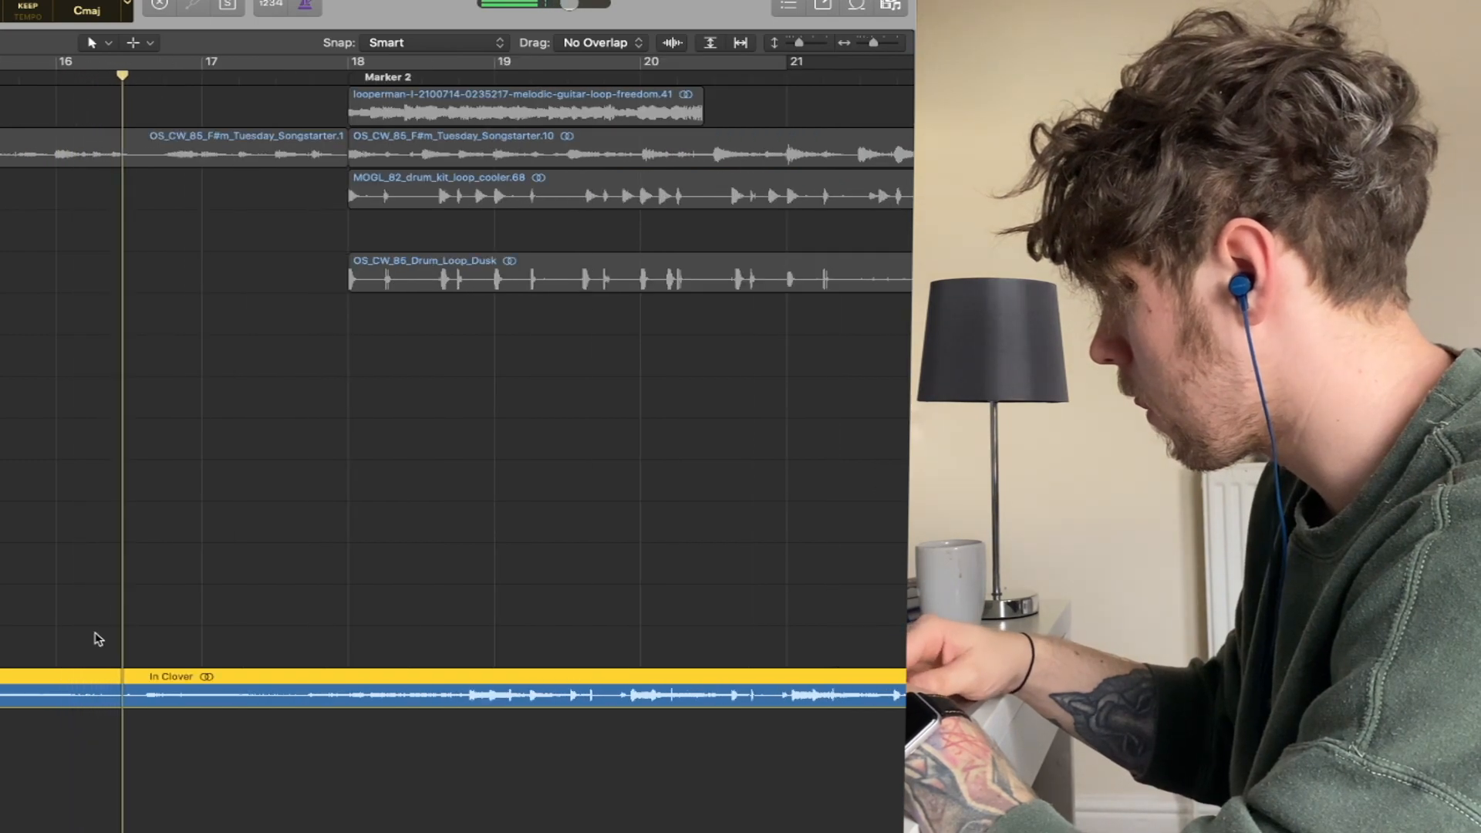
key("super+Left")
key("super+Left")
key("super+Left")
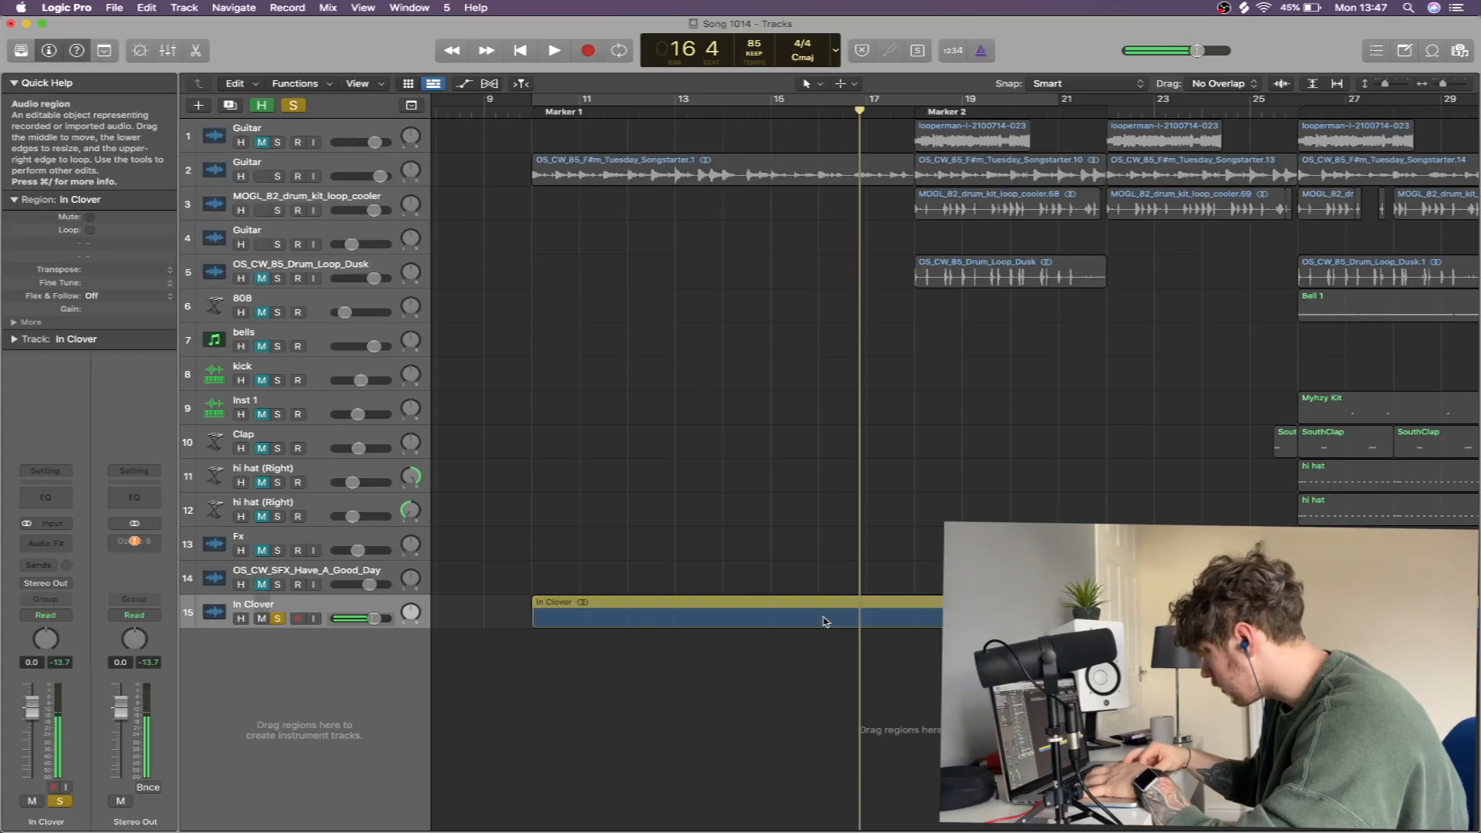
left_click_drag(134, 698, 134, 704)
Move the In Clover region about five and a half bars earlier and set the cycle area from bar 10 to bar 18
left_click_drag(536, 100, 1153, 100)
key("space")
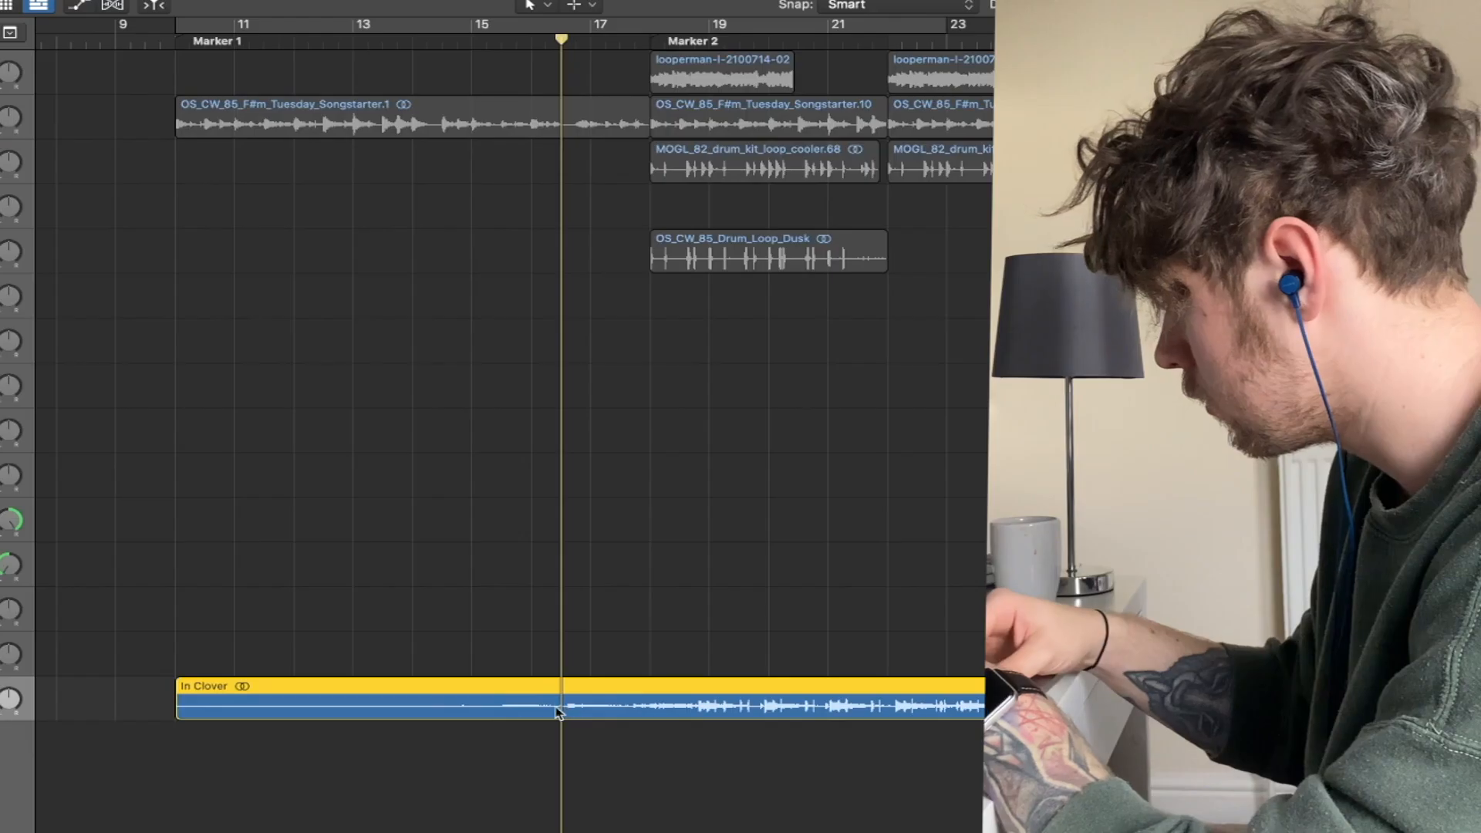
left_click_drag(560, 710, 238, 711)
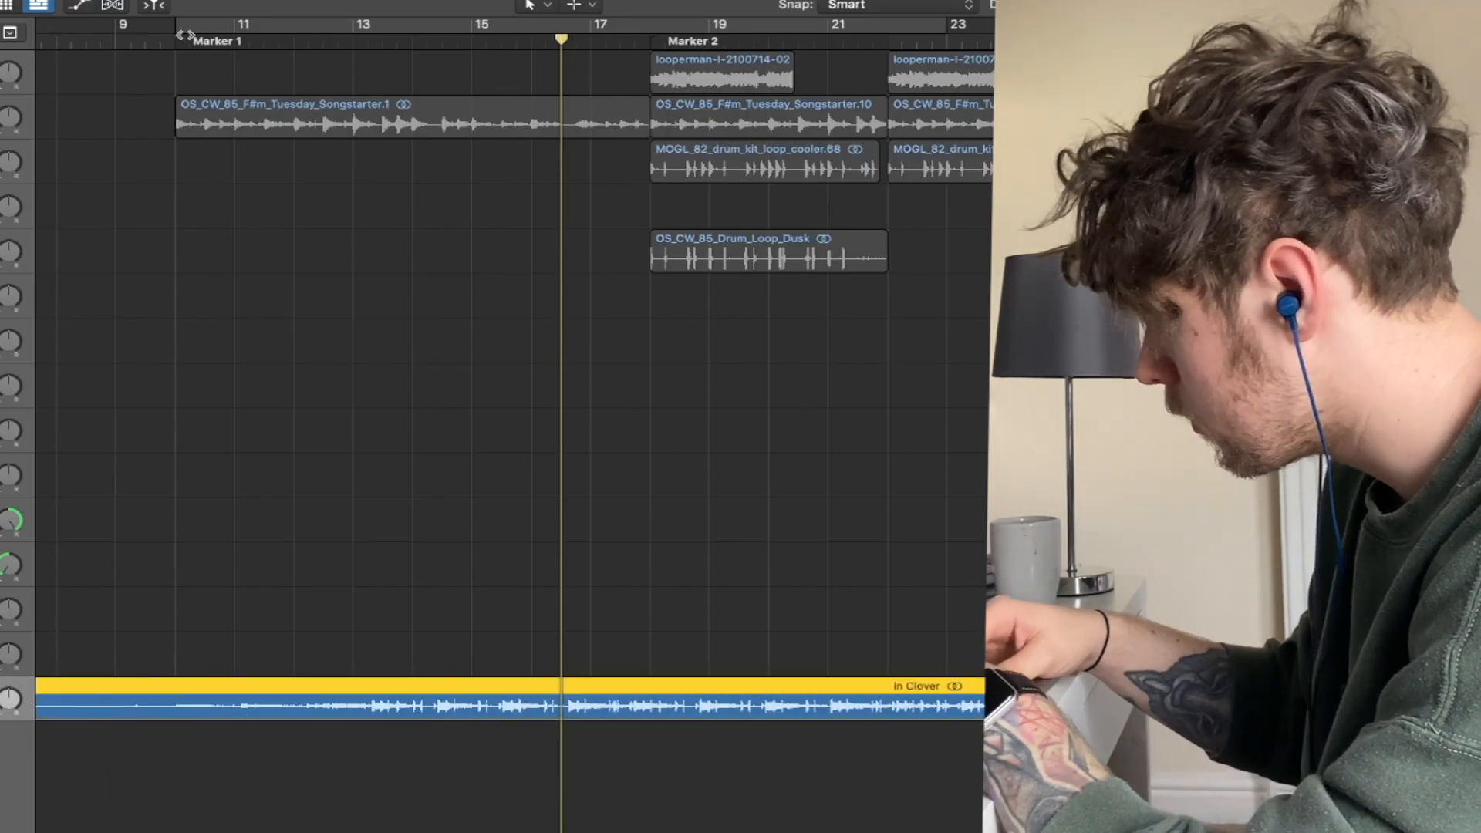
left_click_drag(185, 29, 628, 173)
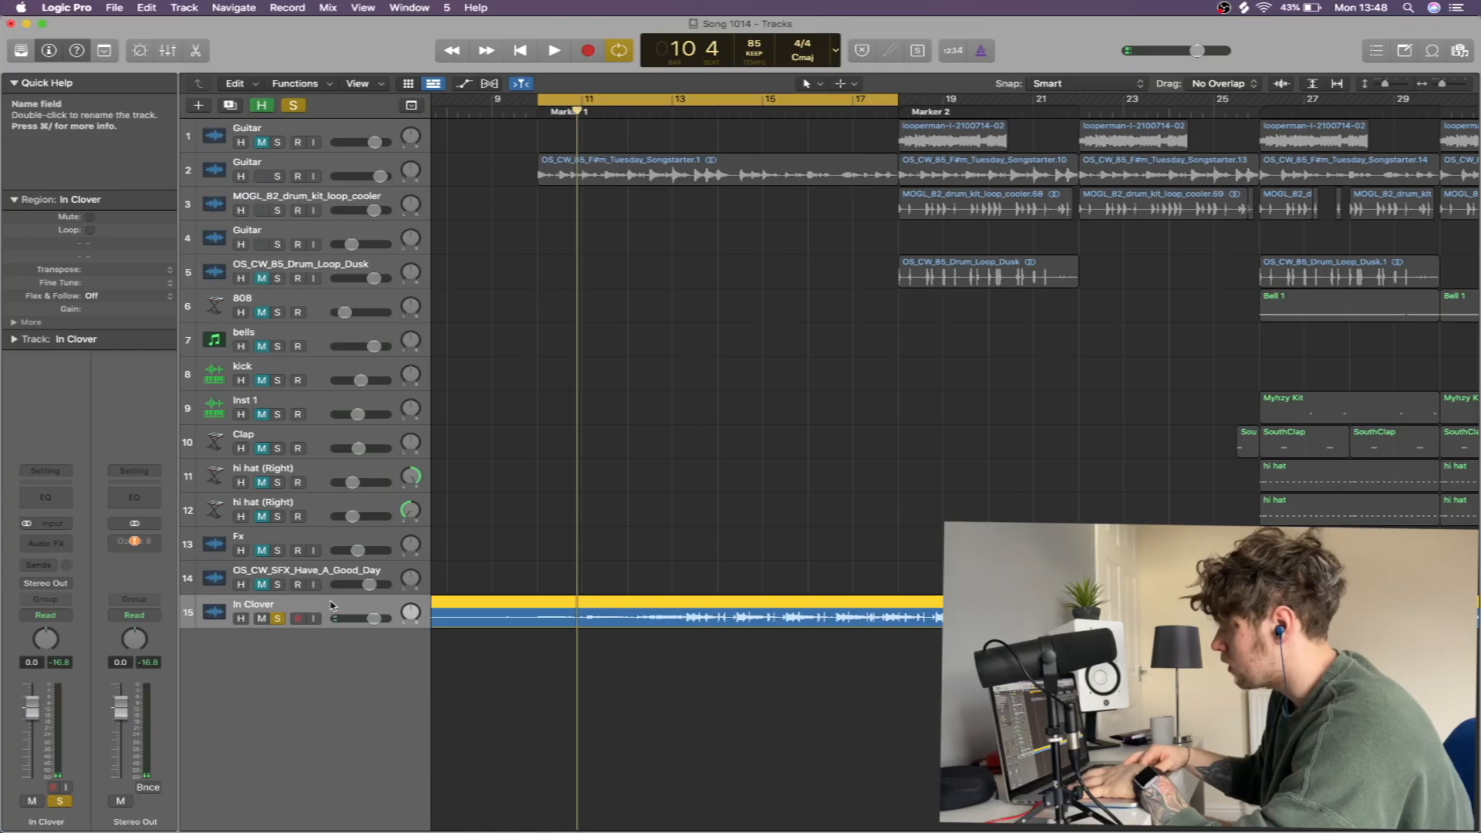
Place the In Clover track directly below the second Guitar track, solo that Guitar too, and play both with the mixer shown
left_click_drag(325, 647, 326, 185)
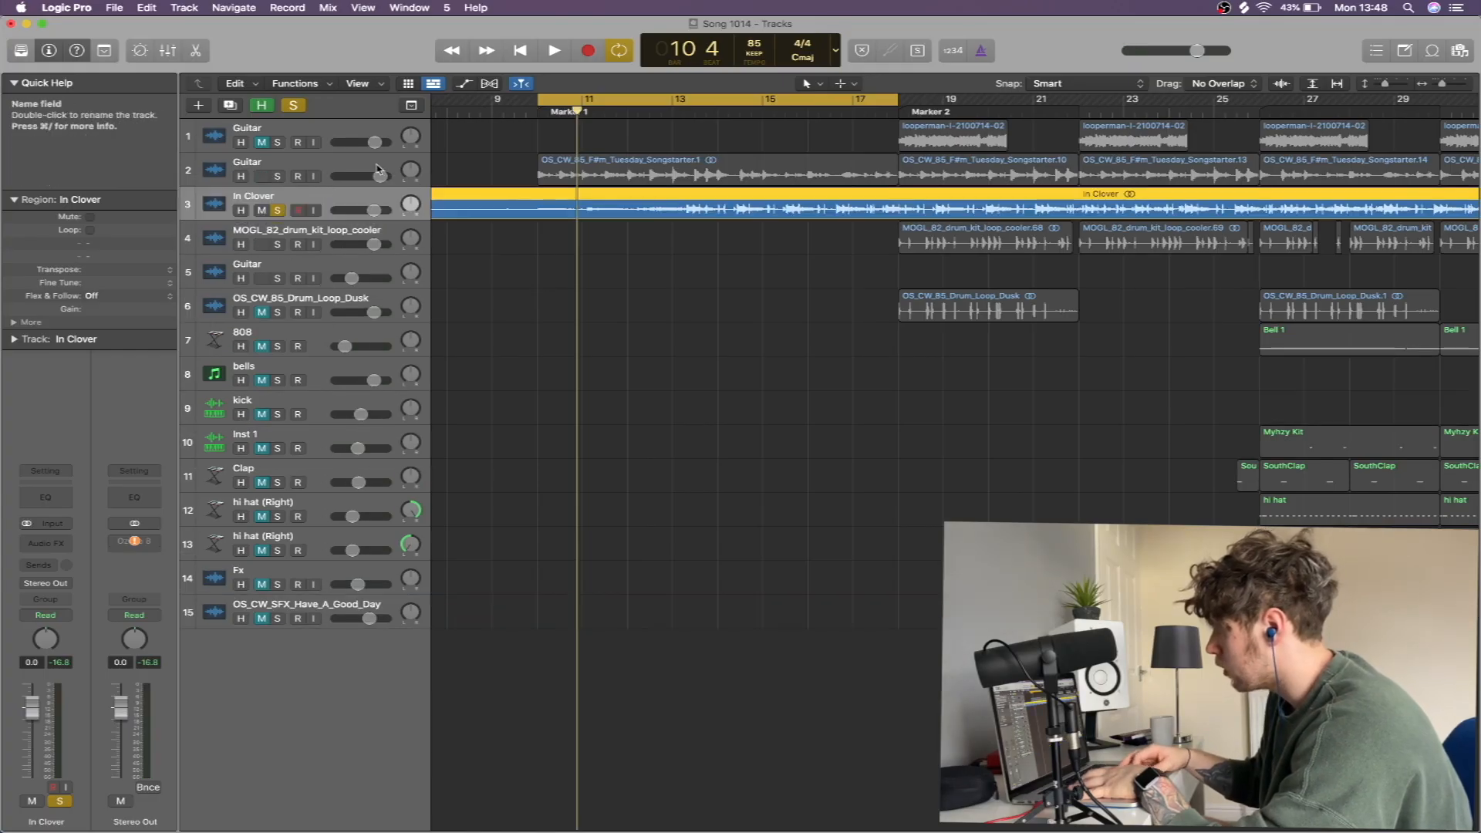
left_click(278, 176)
key("x")
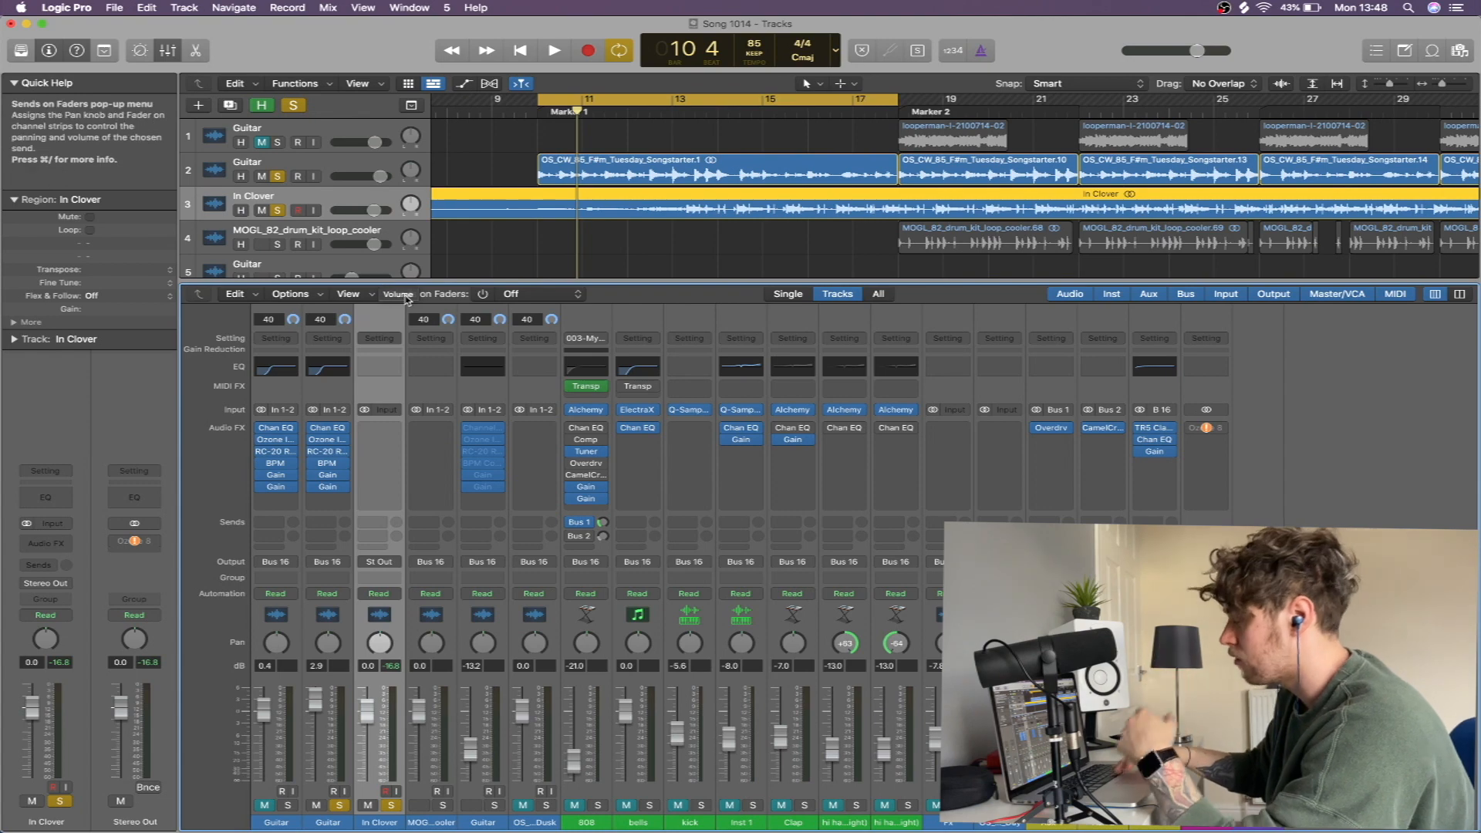
key("space")
Lower the second Guitar track's volume to about -14.6 dB to match it against In Clover
left_click_drag(315, 698, 318, 732)
left_click_drag(237, 515, 235, 567)
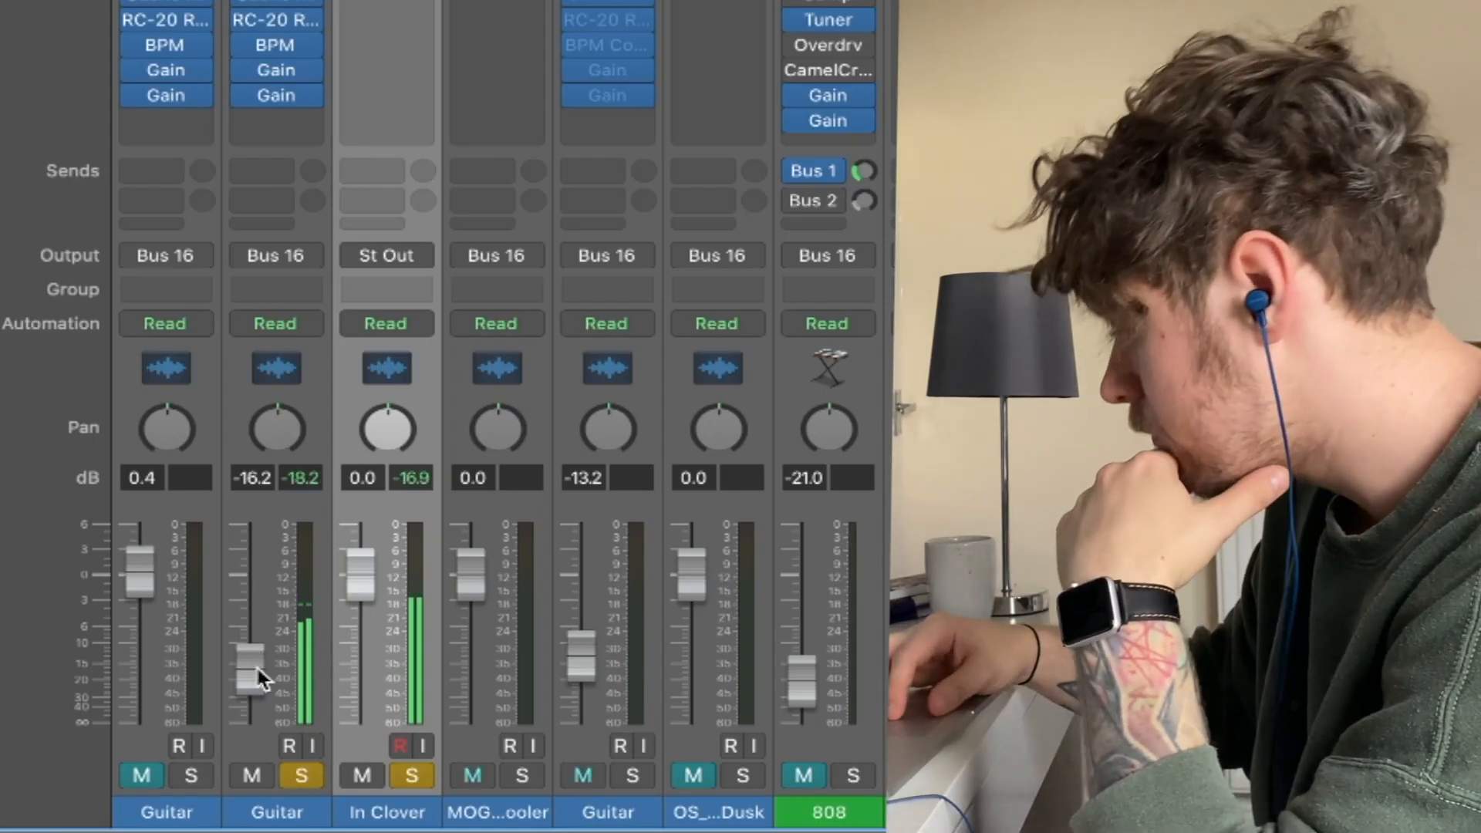
left_click_drag(317, 753, 320, 748)
left_click_drag(261, 661, 261, 656)
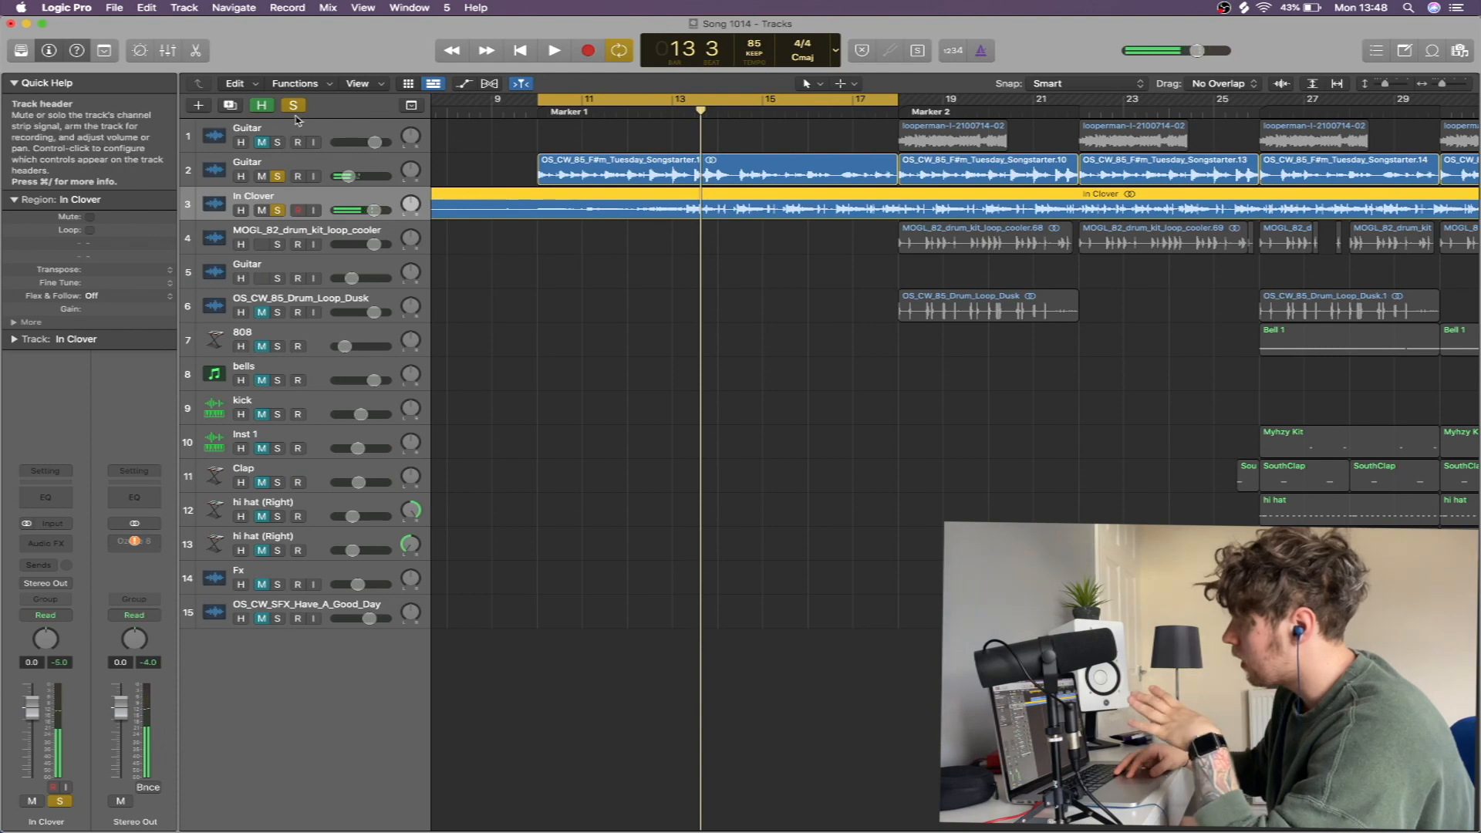
Clear the solos, solo only the second Guitar track and play it to check its level in the mixer
left_click(293, 108)
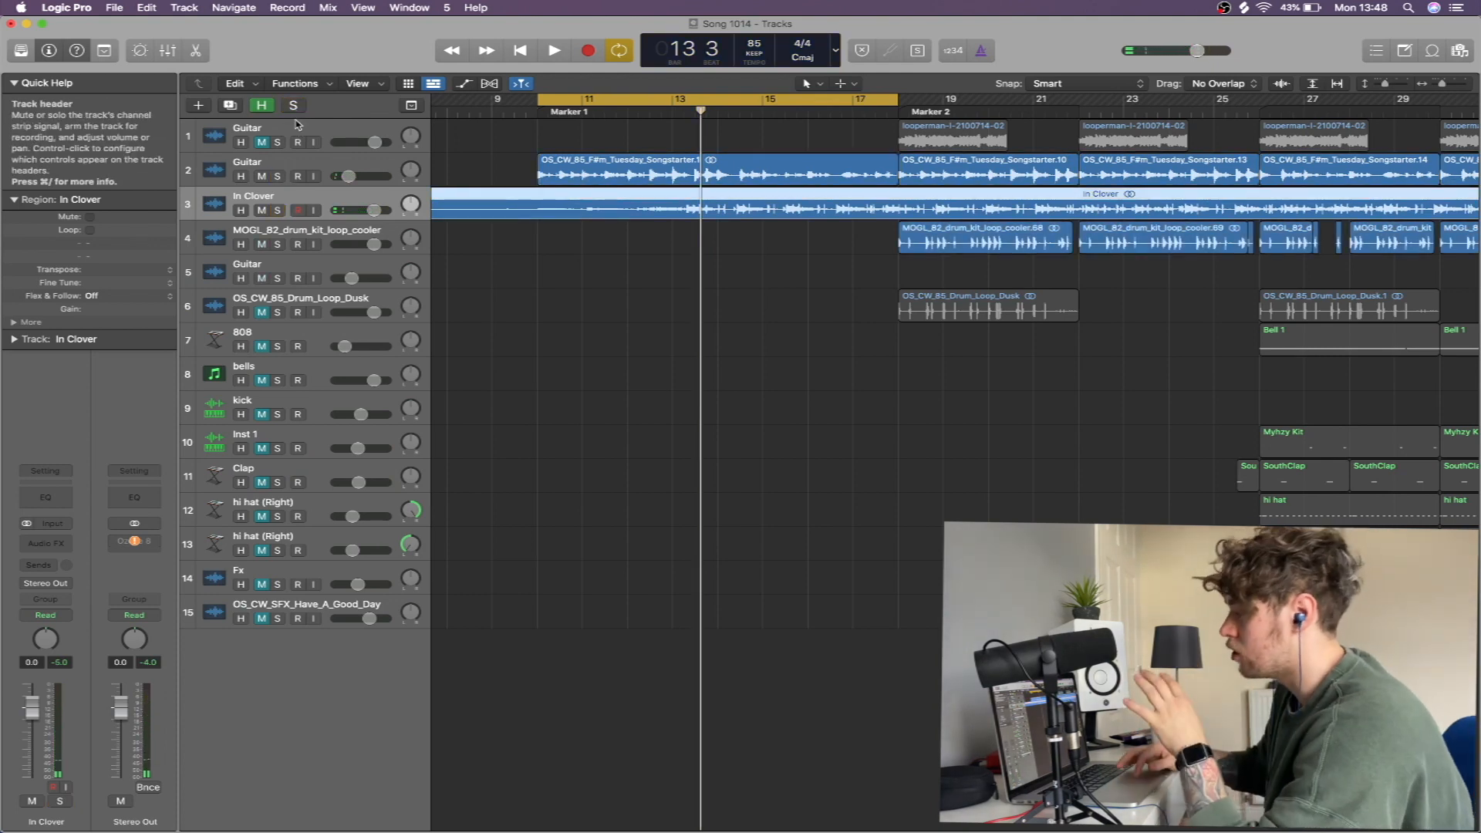
left_click(277, 176)
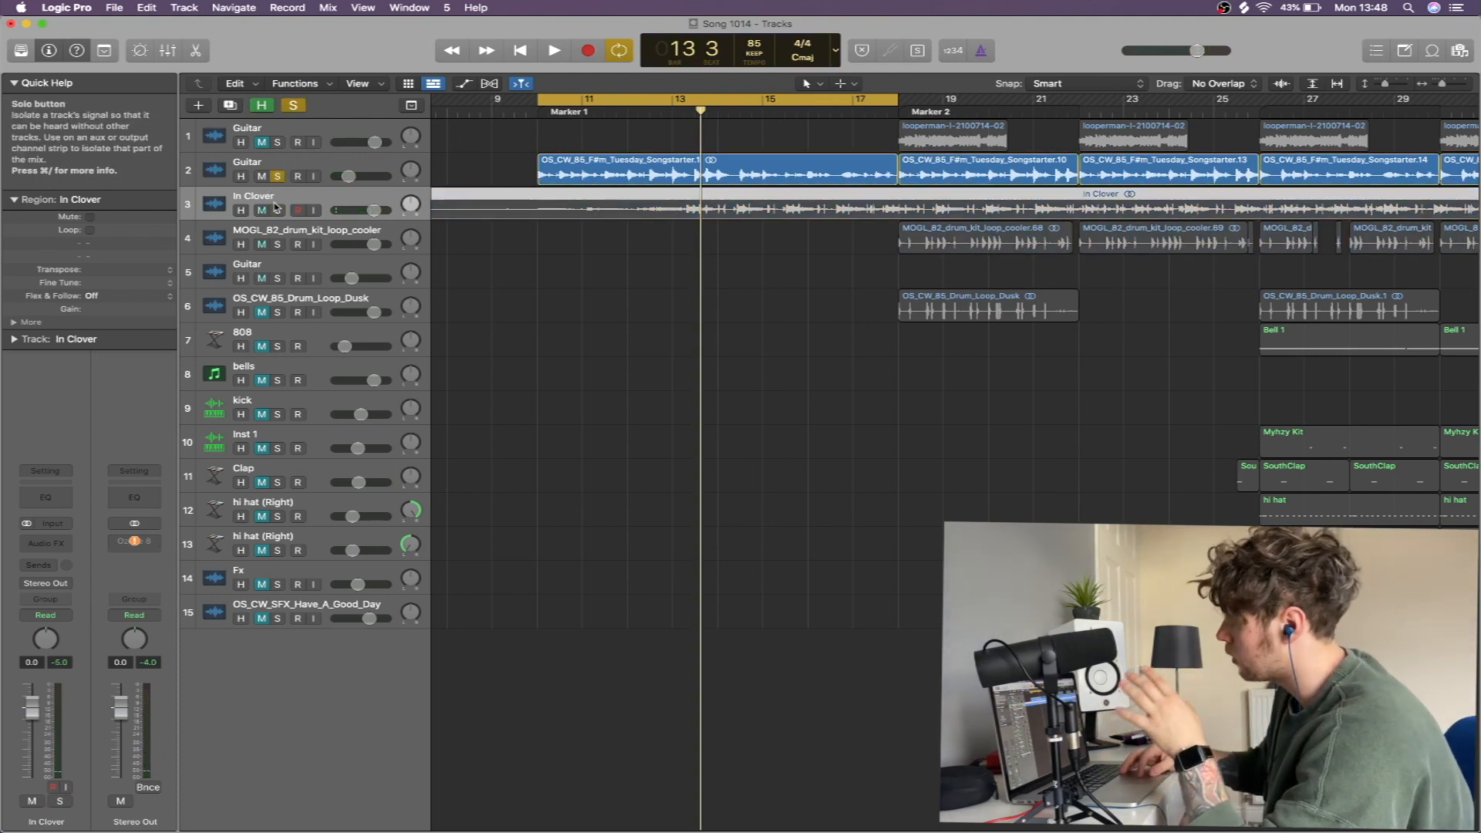
left_click(307, 164)
key("space")
key("x")
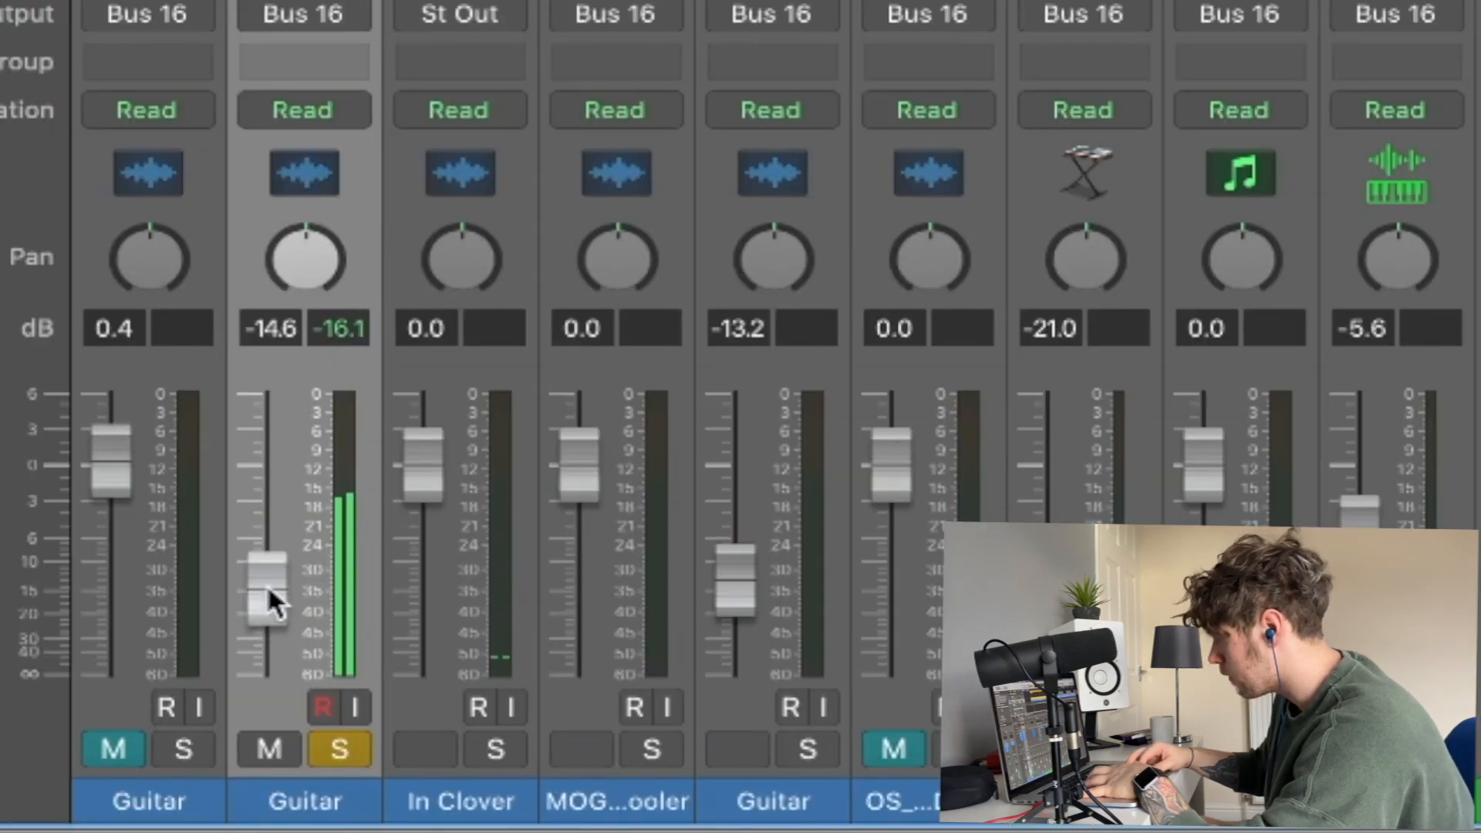
key("x")
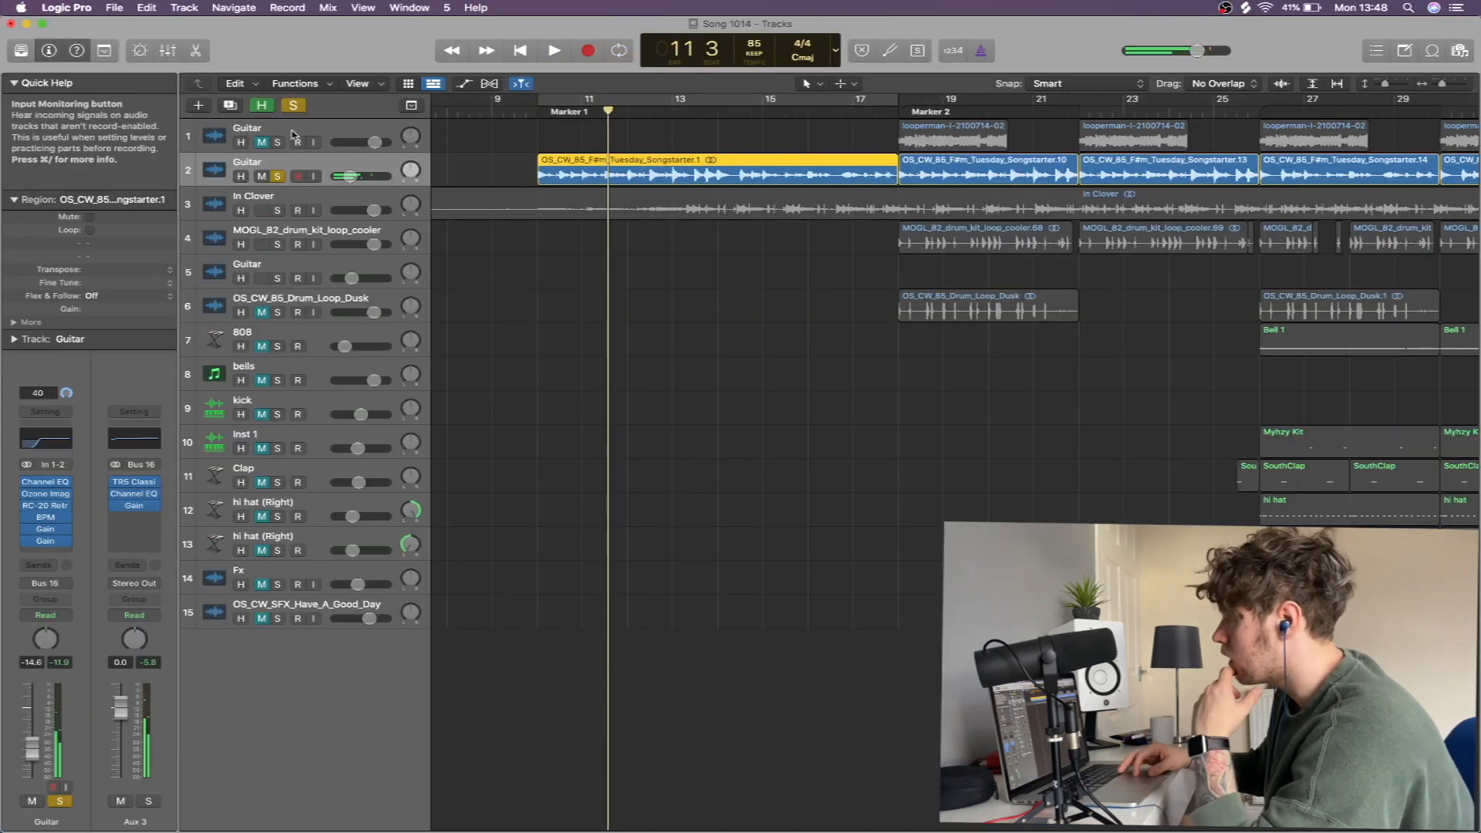
Solo the In Clover track and move its region several bars later so its beat enters near bar 18
left_click(713, 209)
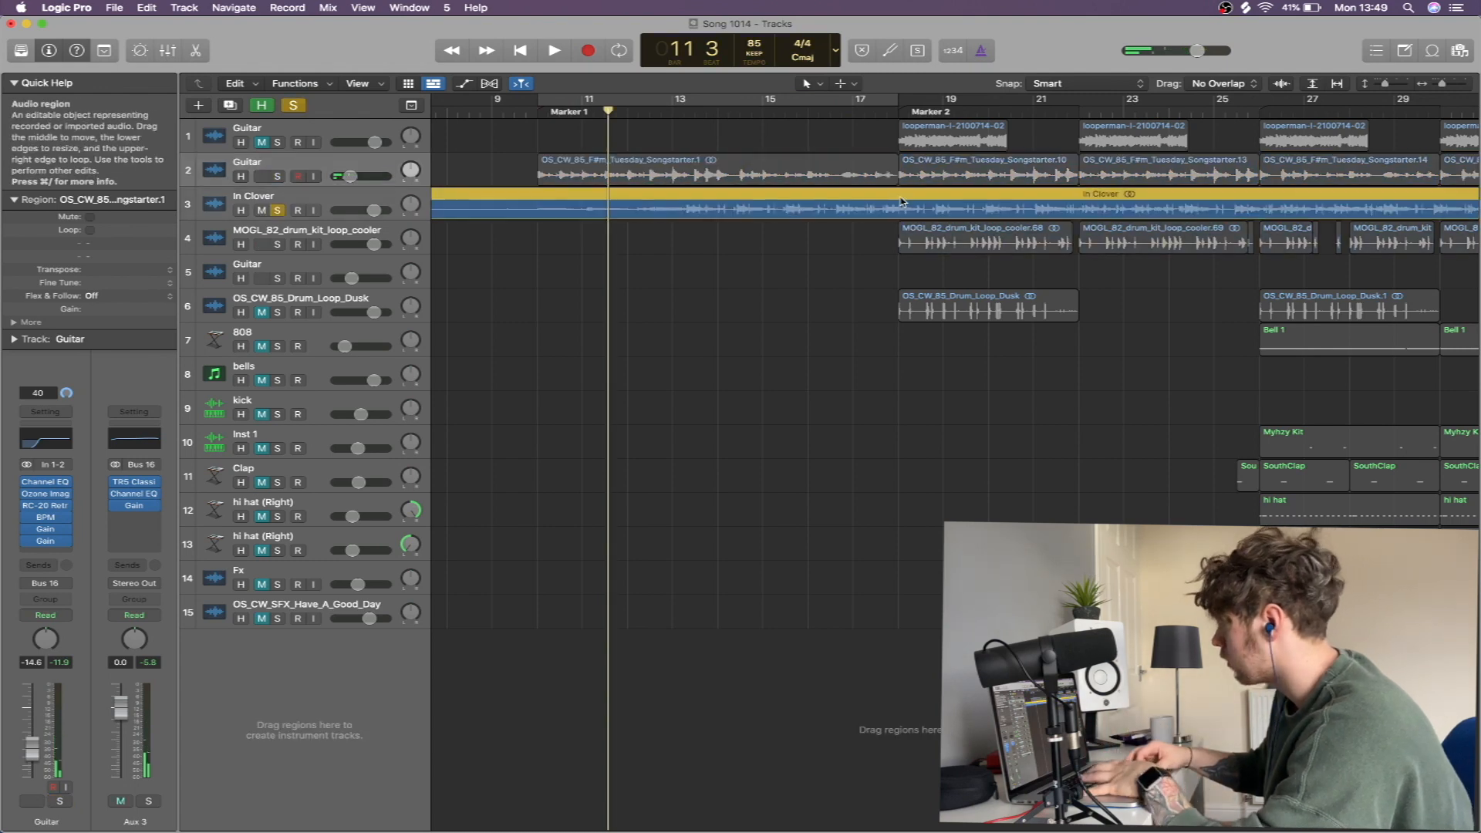
left_click_drag(713, 208, 891, 209)
key("super+z")
scroll(661, 226, "up", 3)
scroll(713, 204, "down", 6)
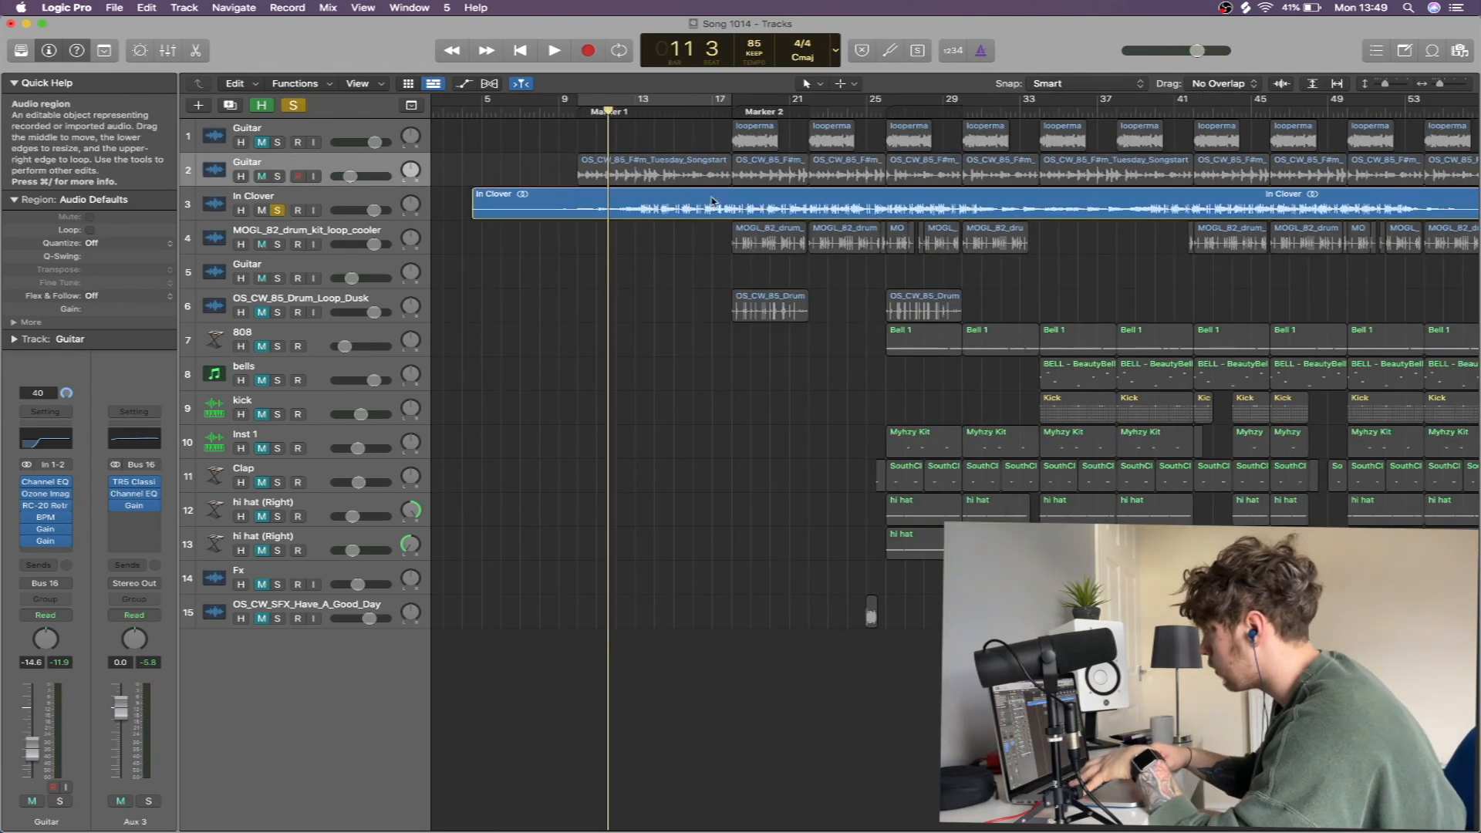
left_click(699, 207)
left_click_drag(700, 207, 766, 210)
key("super+Right")
key("super+Right")
key("super+Right")
scroll(764, 210, "right", 10)
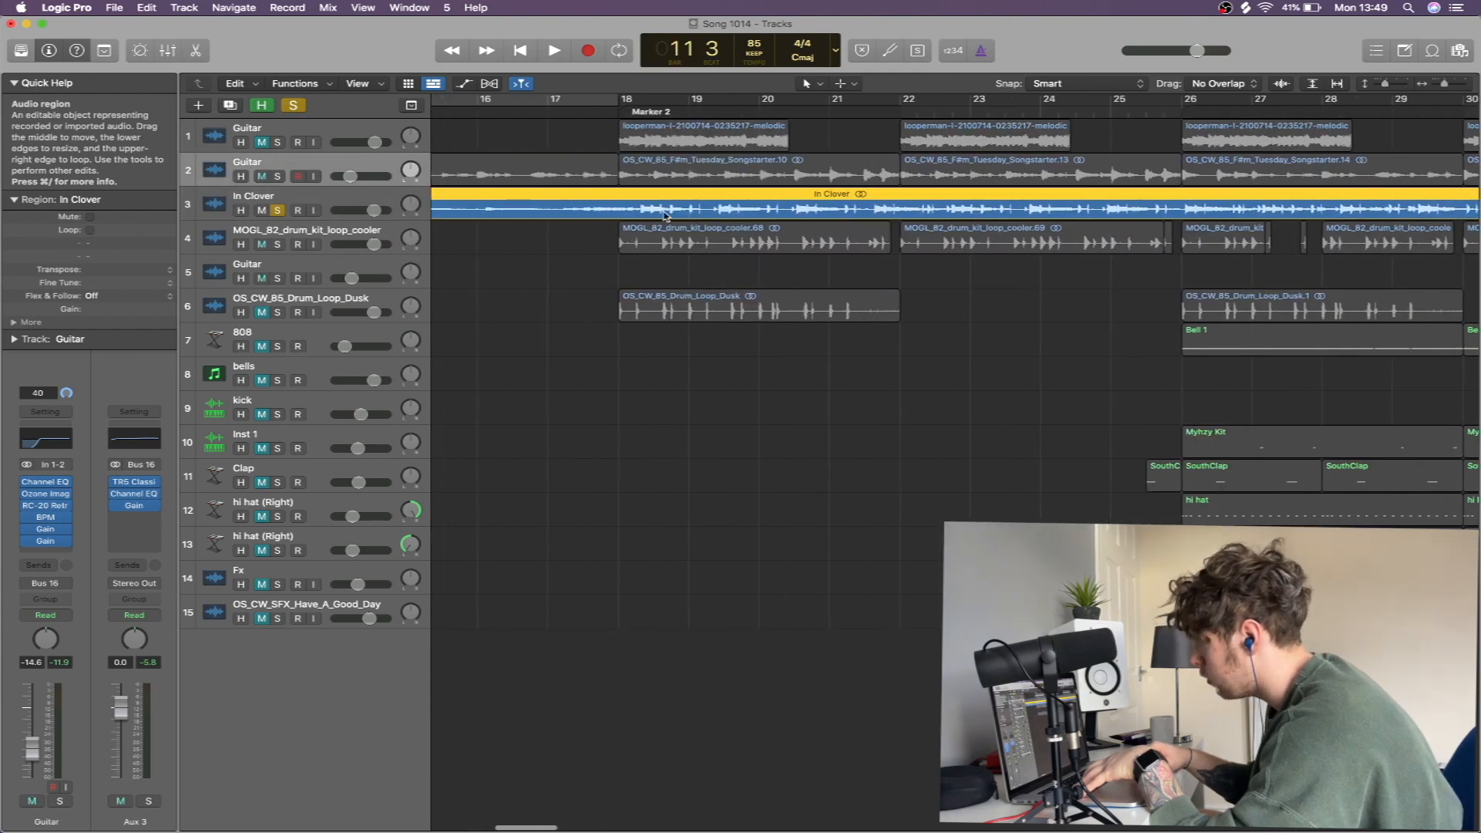
Fine-tune the In Clover region's position so its beat lands on bar 18 at Marker 2
mouse_move(666, 215)
left_mouse_down()
mouse_move(644, 212)
mouse_move(647, 146)
mouse_move(697, 212)
mouse_move(670, 215)
left_mouse_up()
key("super+Right")
key("super+Right")
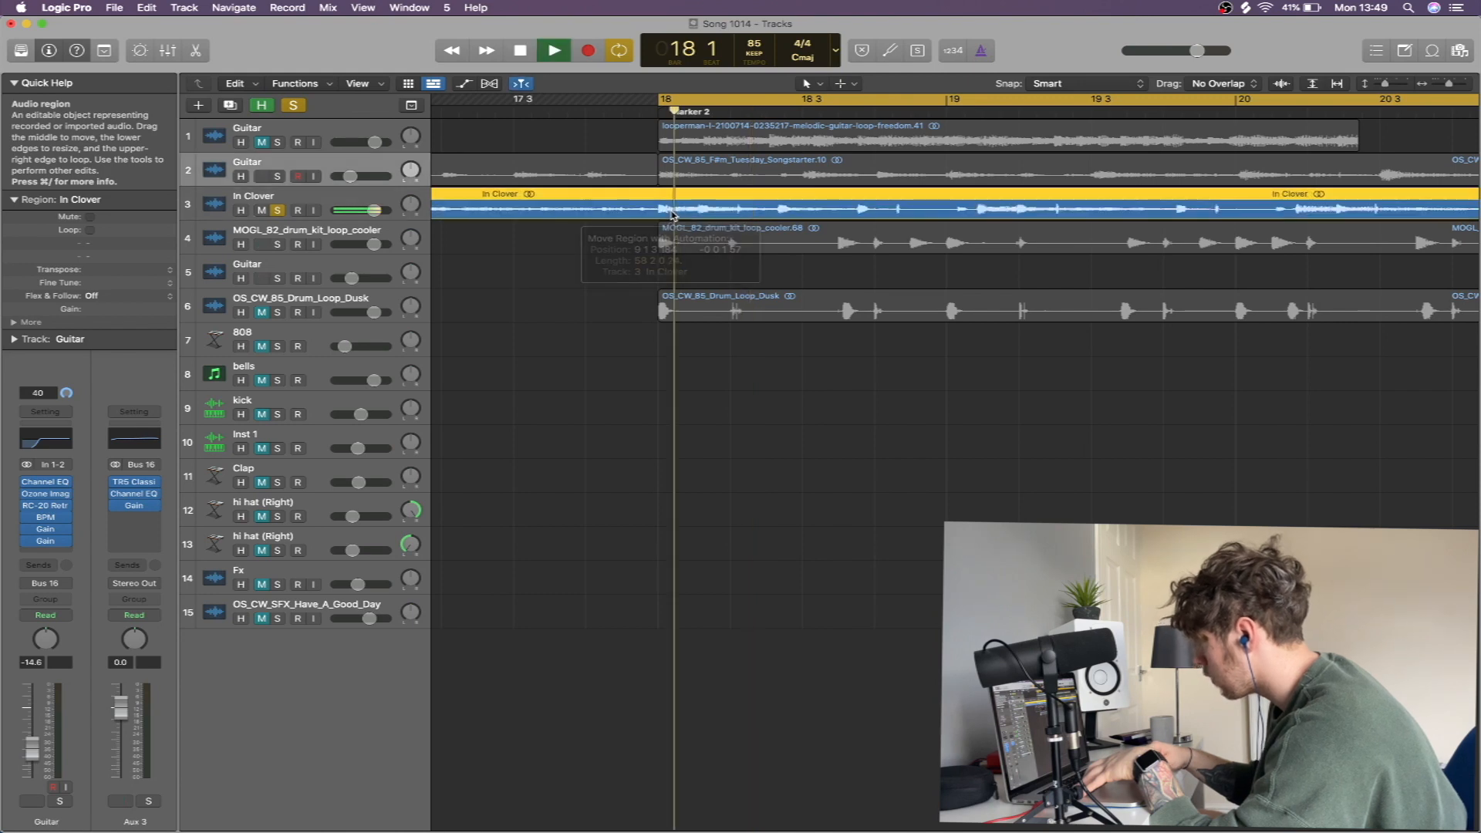
key("super+Left")
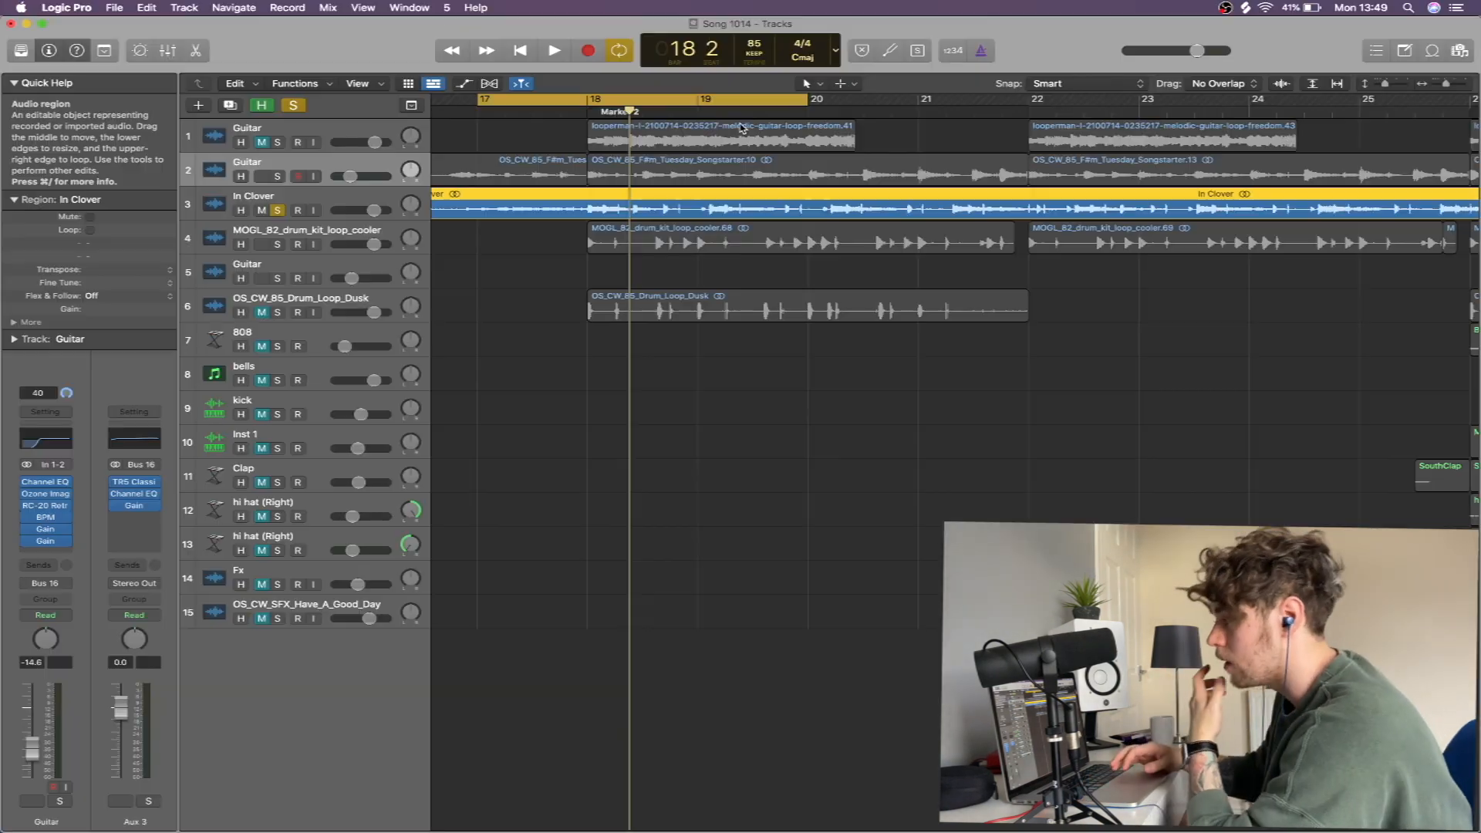
Play the soloed In Clover track and set the cycle area from bar 17 to bar 20
key("space")
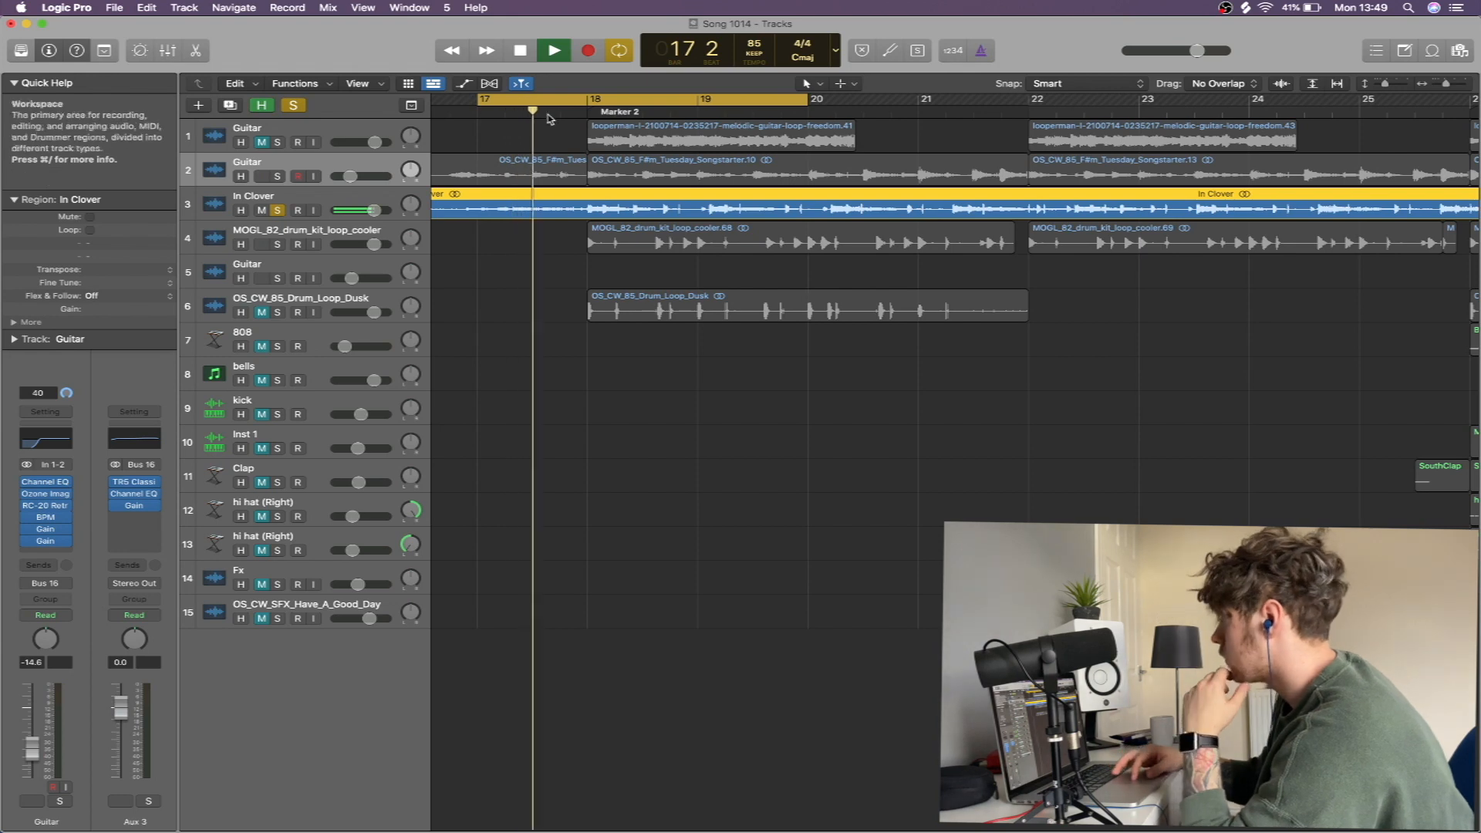
left_click(508, 104)
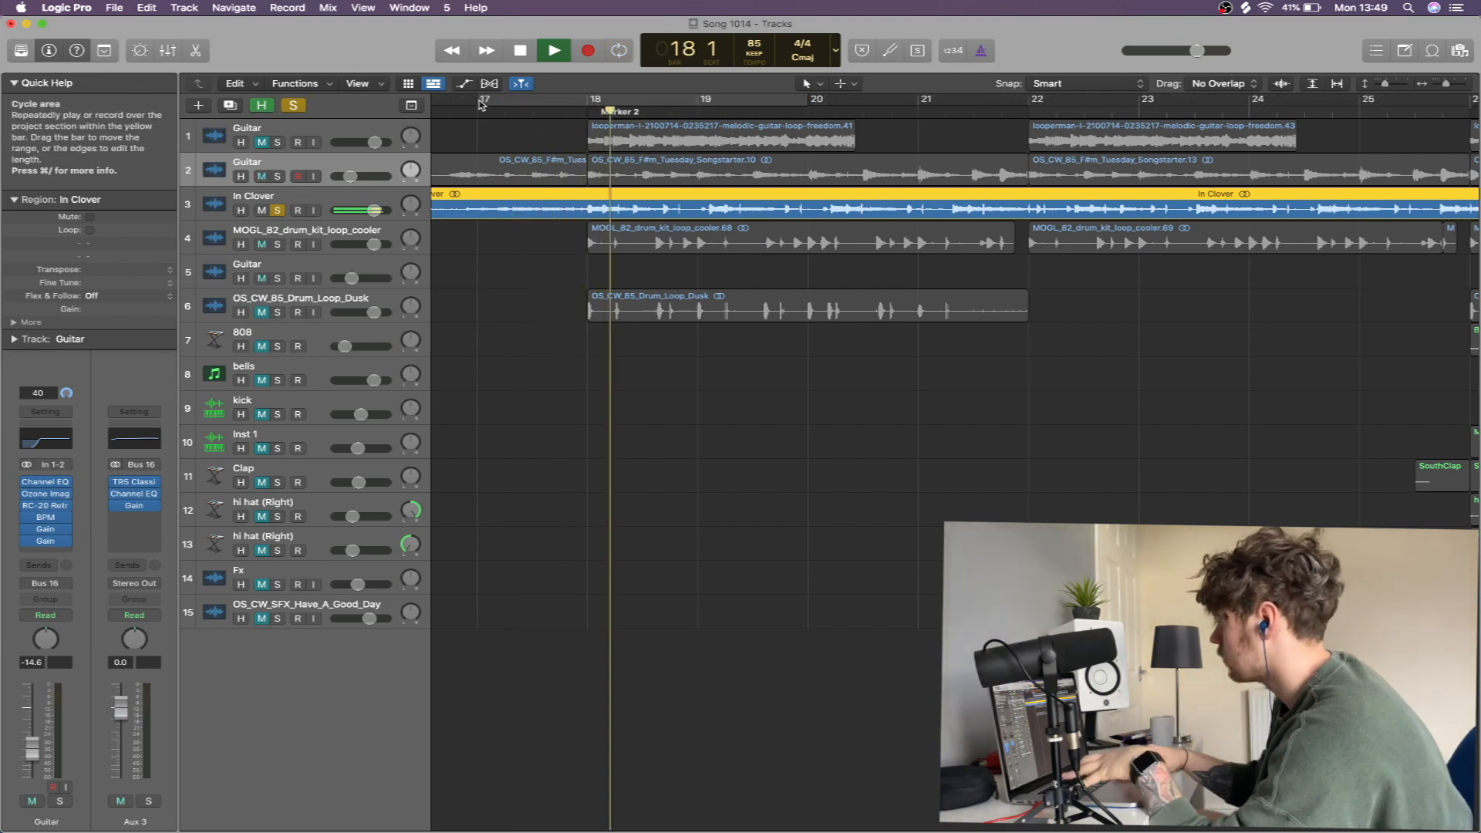
left_click_drag(479, 104, 810, 104)
key("space")
Turn off the solo, mute In Clover and set the MOGL_82_drum_kit_loop_cooler track's volume to -8.0 dB during playback
key("s")
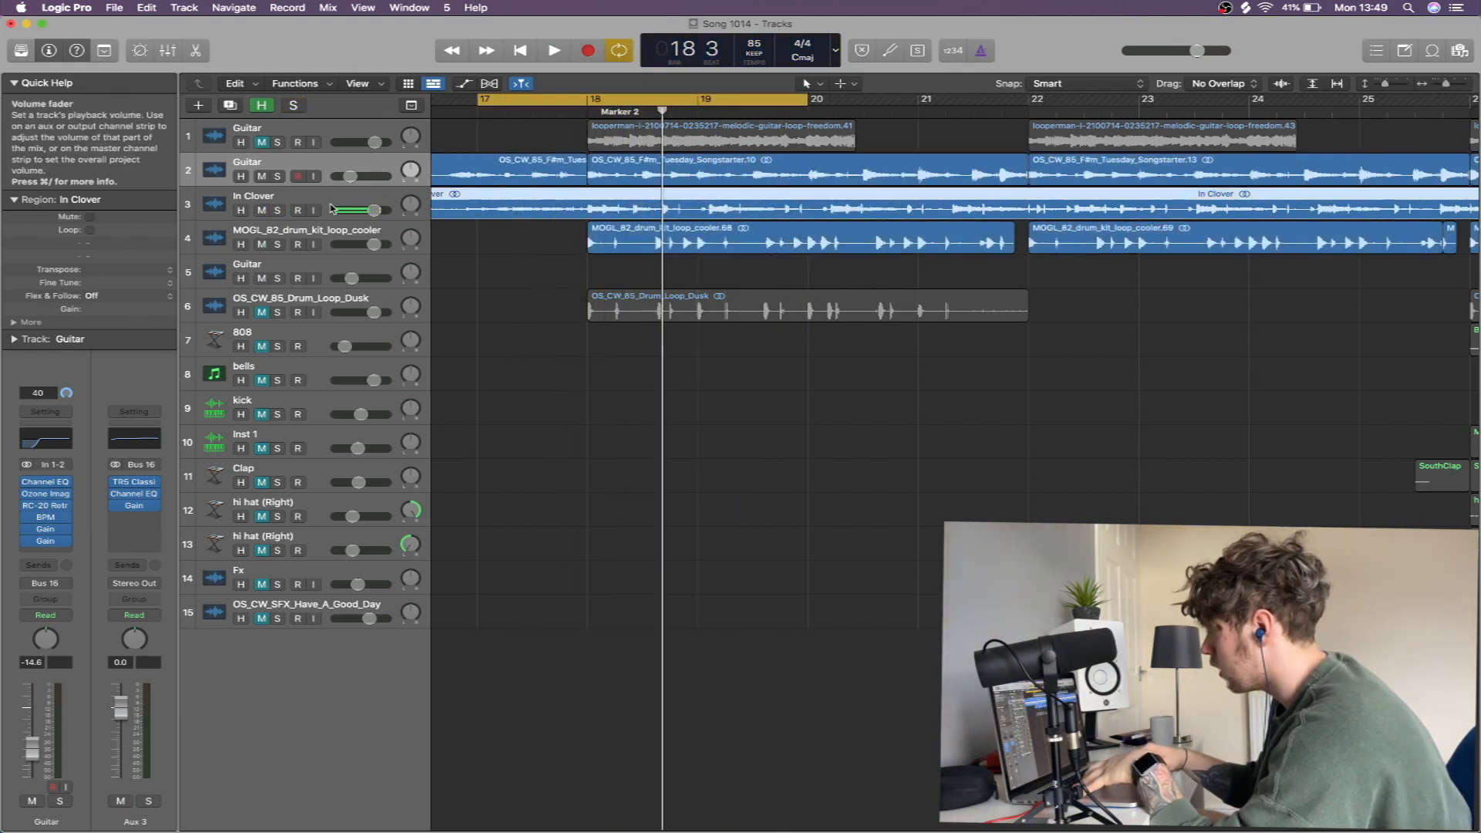
left_click(261, 209)
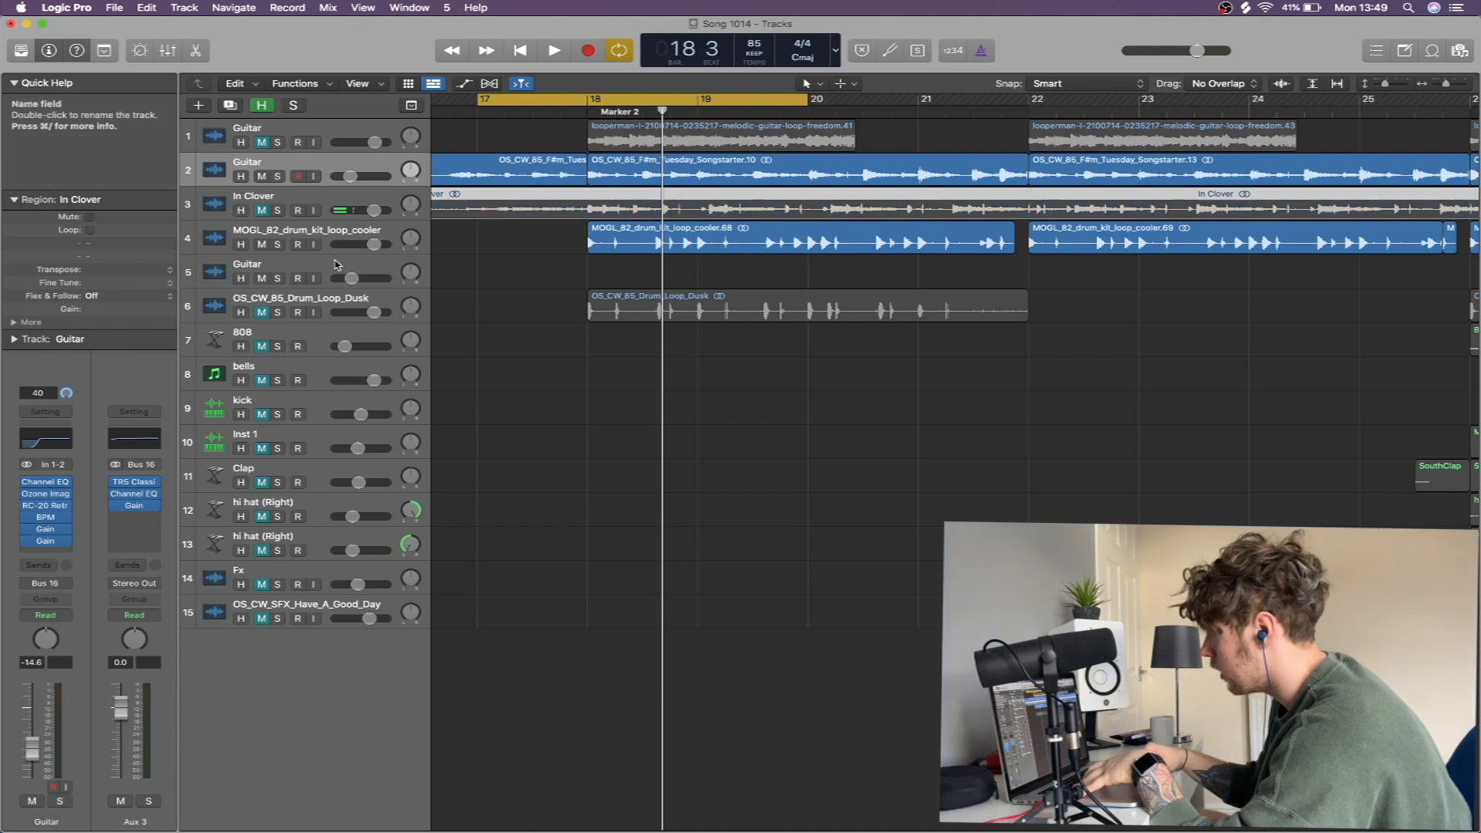
left_click(322, 235)
key("x")
key("space")
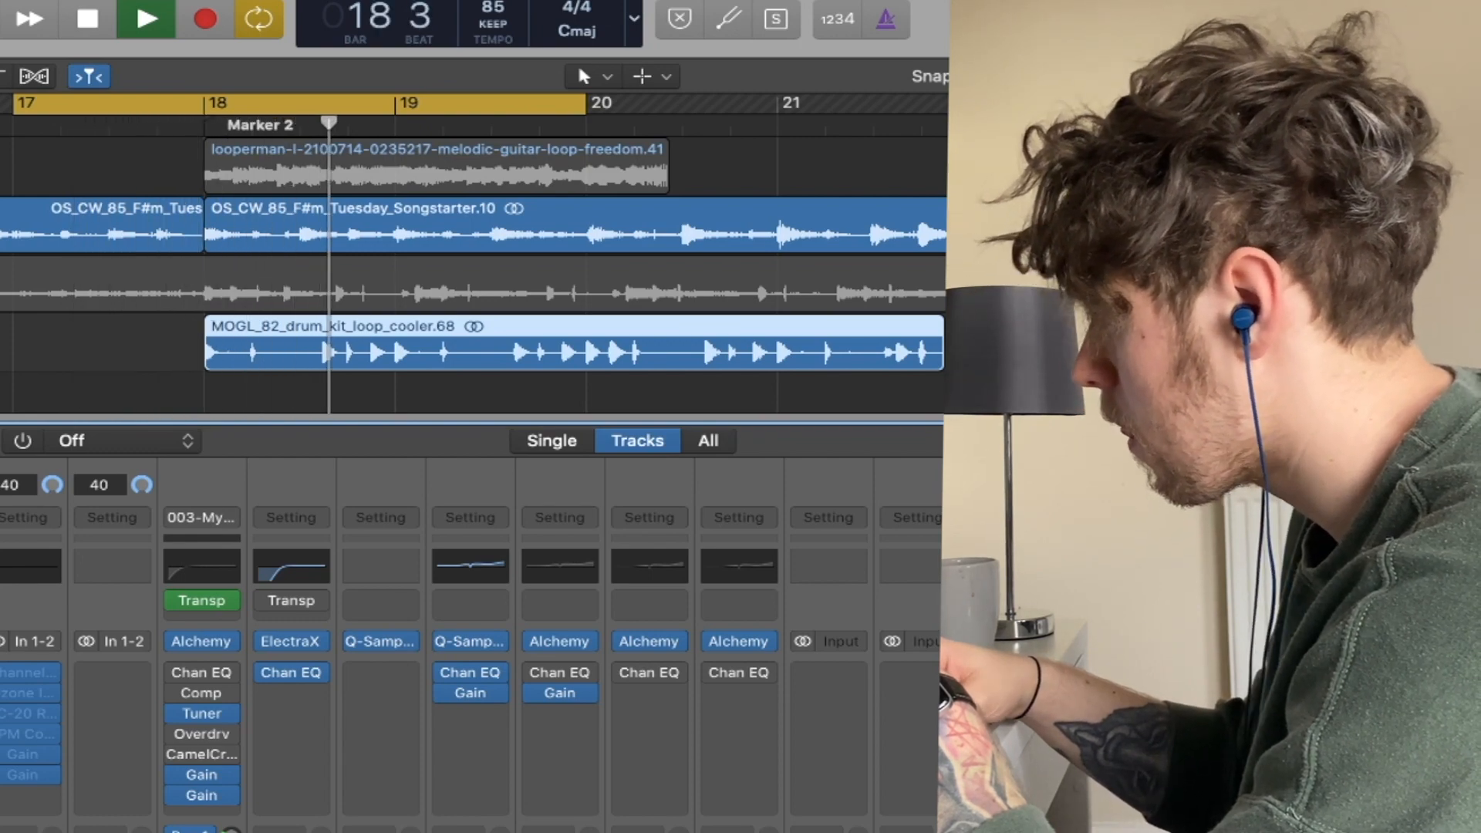
key("x")
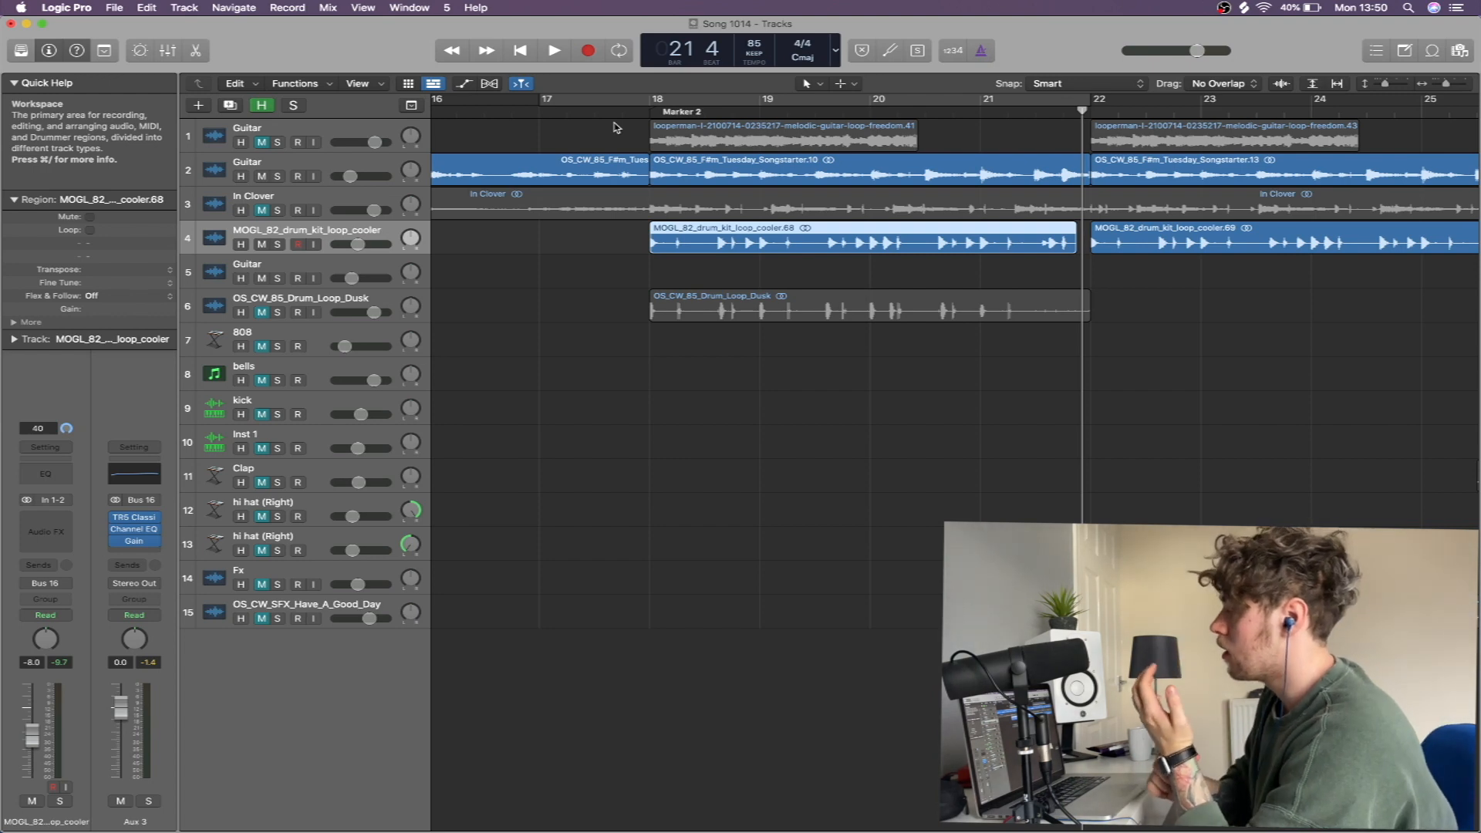
Set the cycle area from bar 17 to bar 26
scroll(587, 134, "right", 2)
scroll(587, 134, "down", 3)
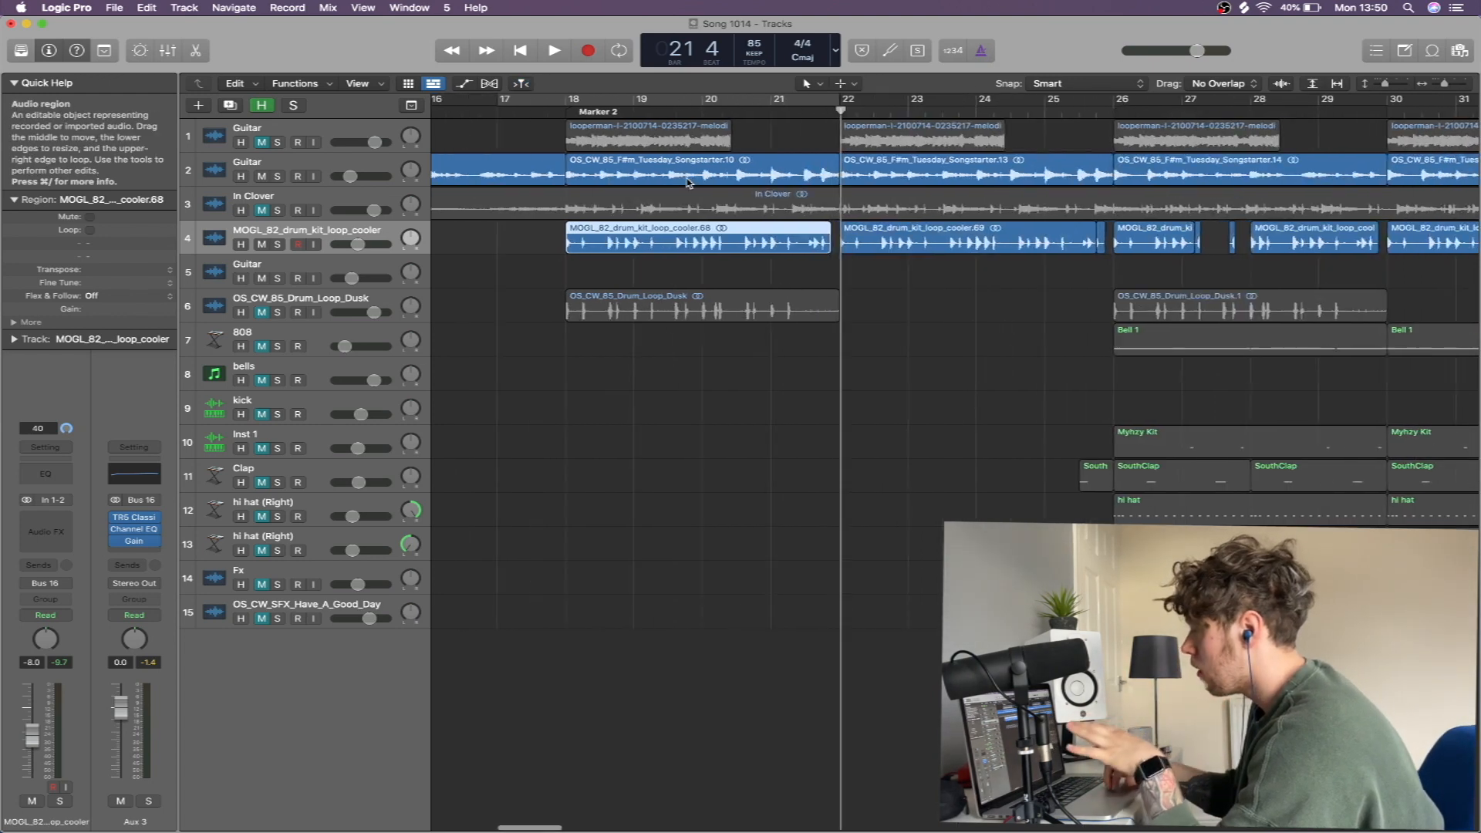
scroll(587, 134, "left", 1)
left_click_drag(534, 102, 1143, 103)
Look through the arrangement beyond bar 26, where the bells, kick, clap and hi-hat regions play
scroll(1167, 492, "right", 5)
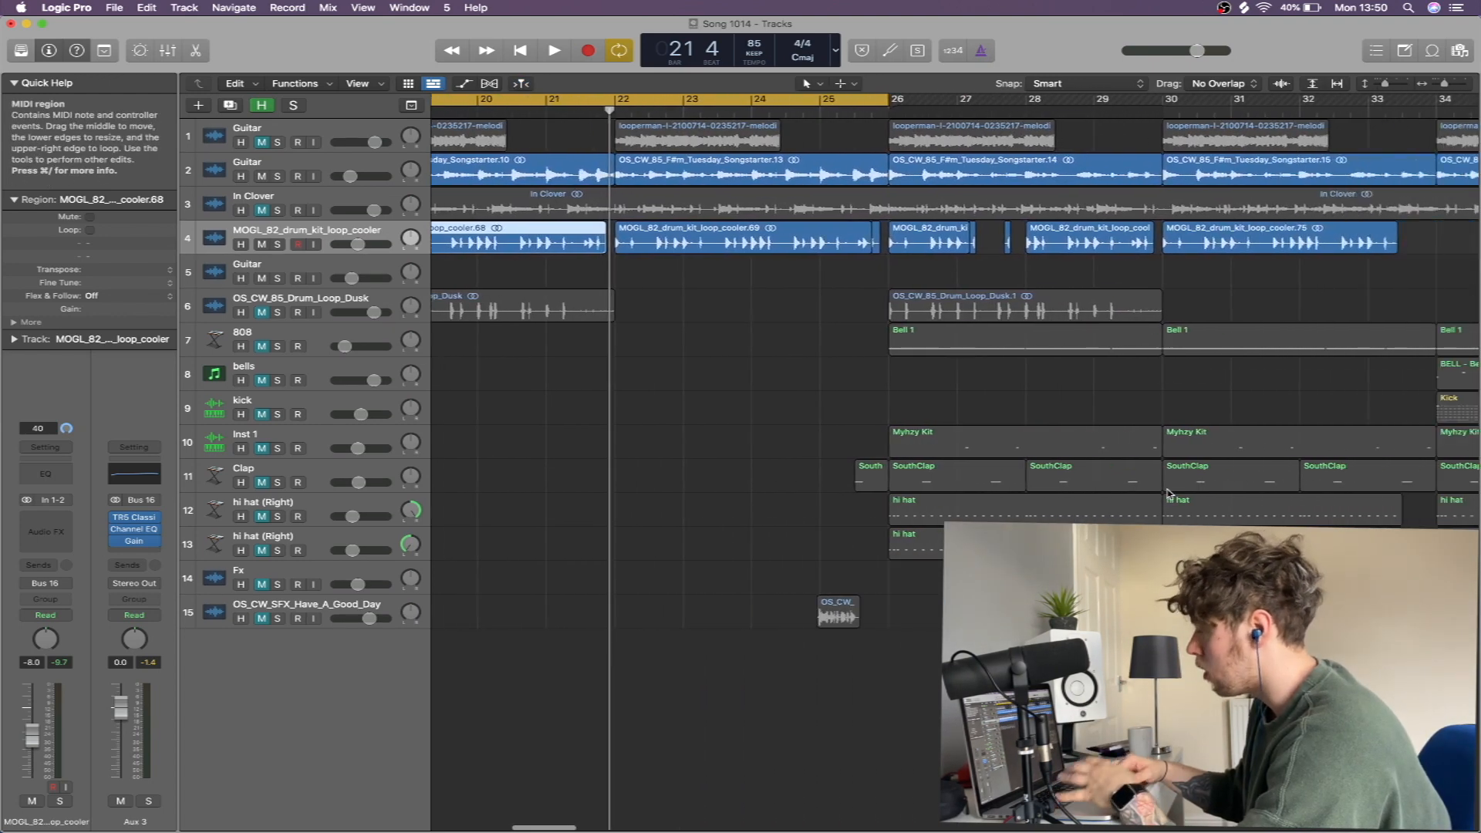
scroll(1167, 492, "down", 5)
scroll(1166, 492, "up", 3)
scroll(1166, 492, "right", 5)
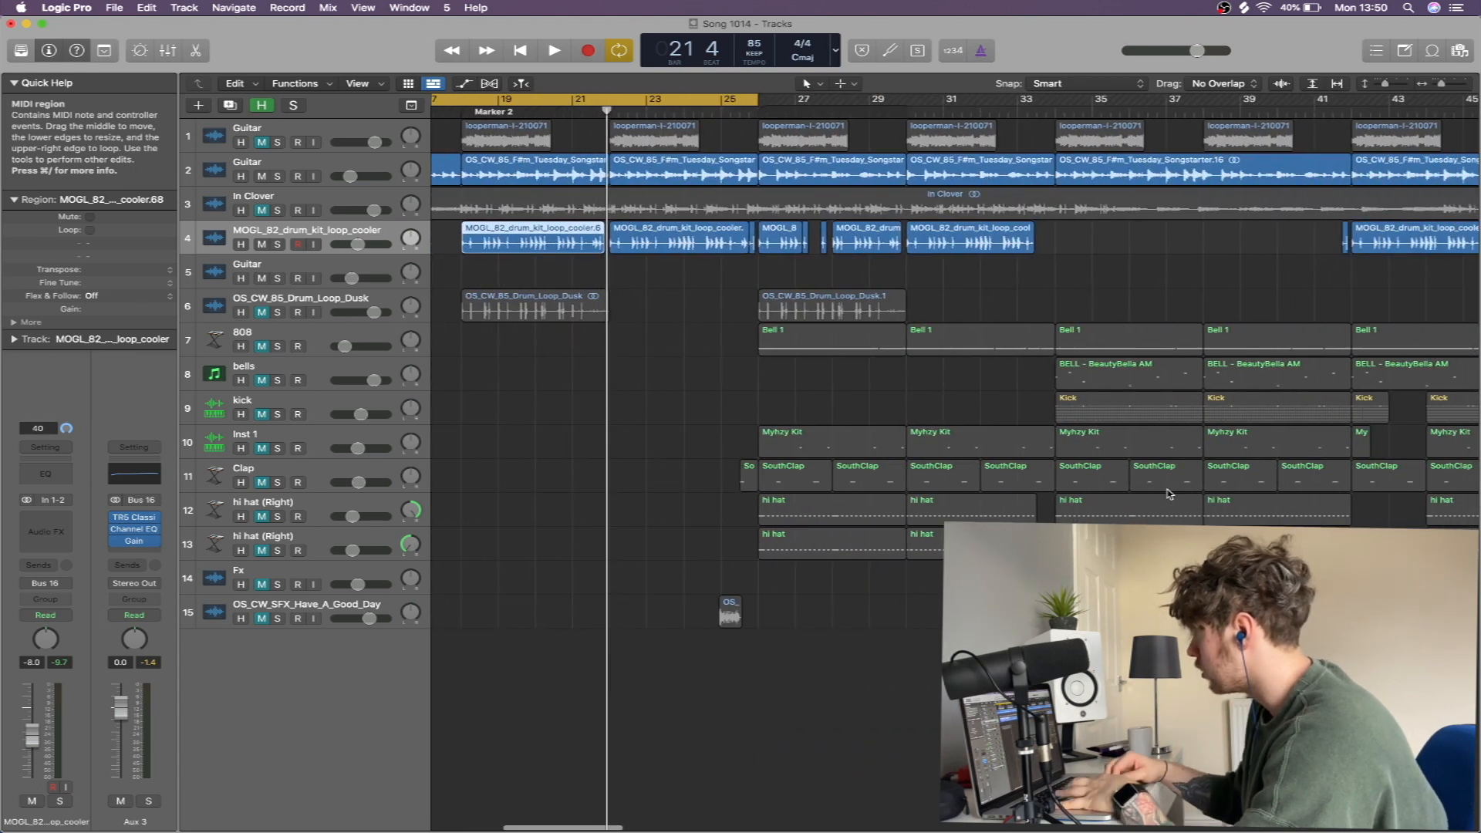
scroll(1167, 492, "left", 2)
scroll(1281, 362, "left", 2)
left_click_drag(1280, 363, 692, 415)
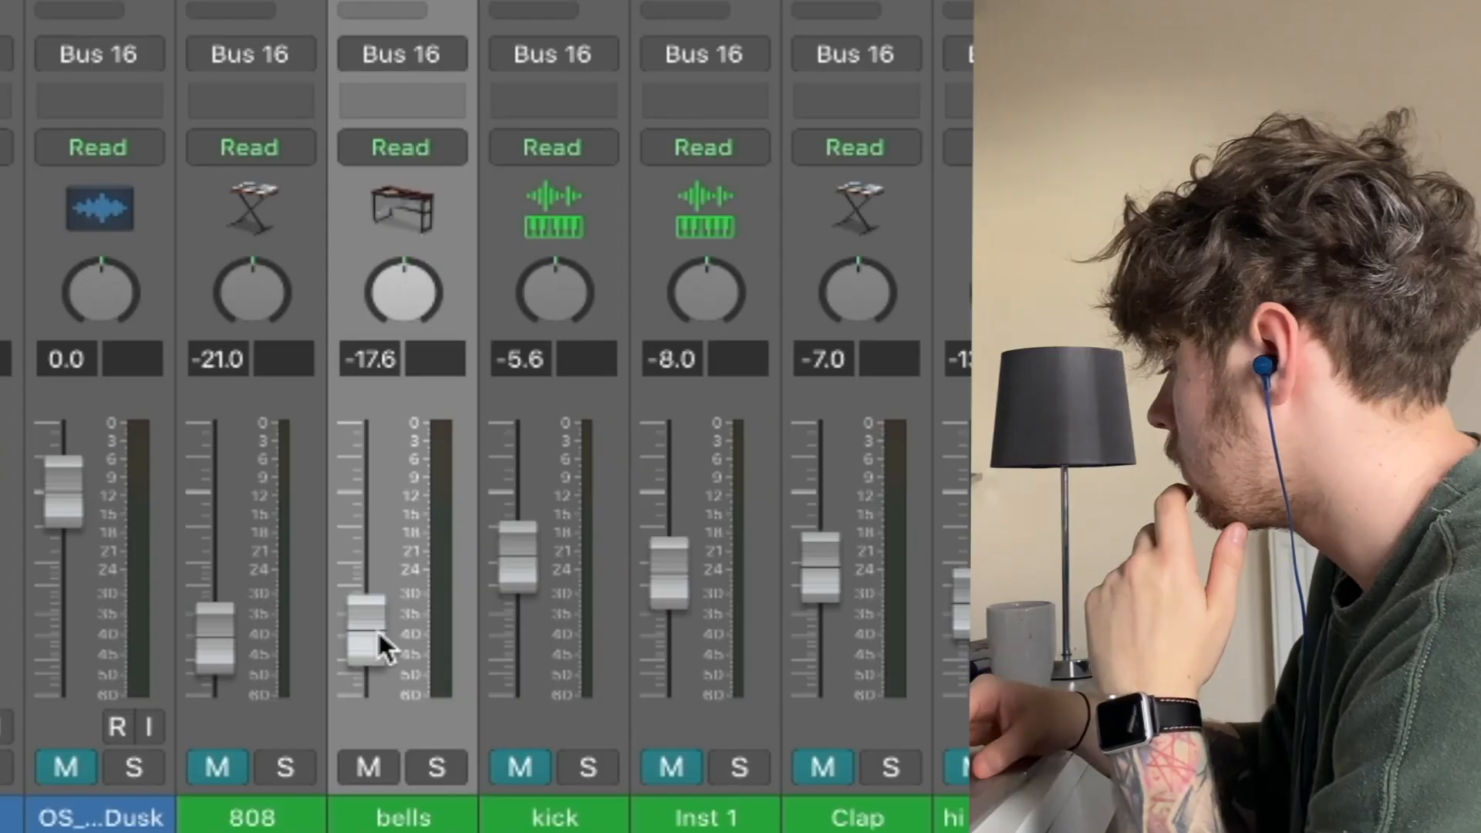
Raise the bells track's volume to -5.5 dB
left_click_drag(377, 628, 370, 563)
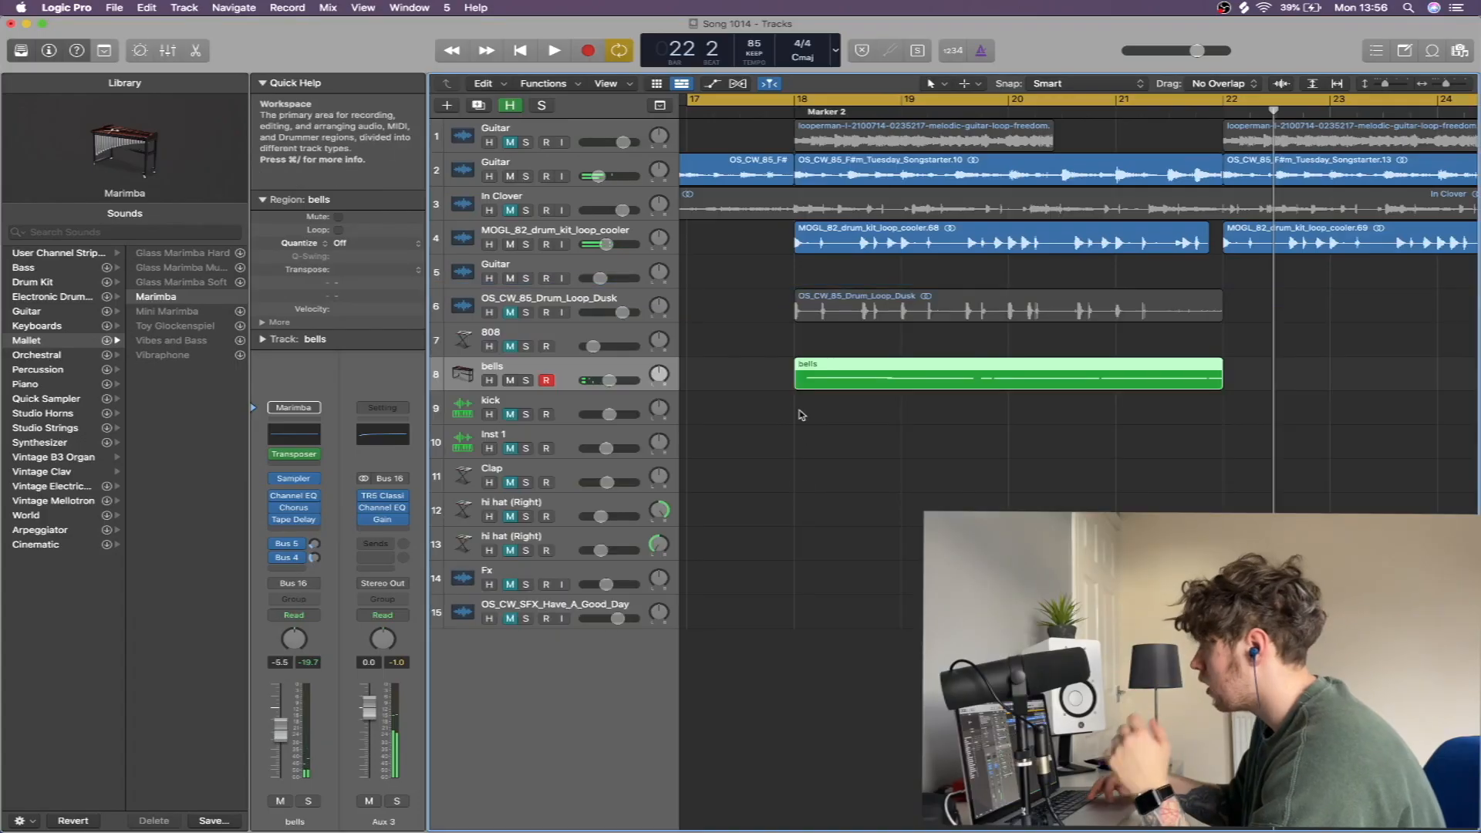
key("super+Left")
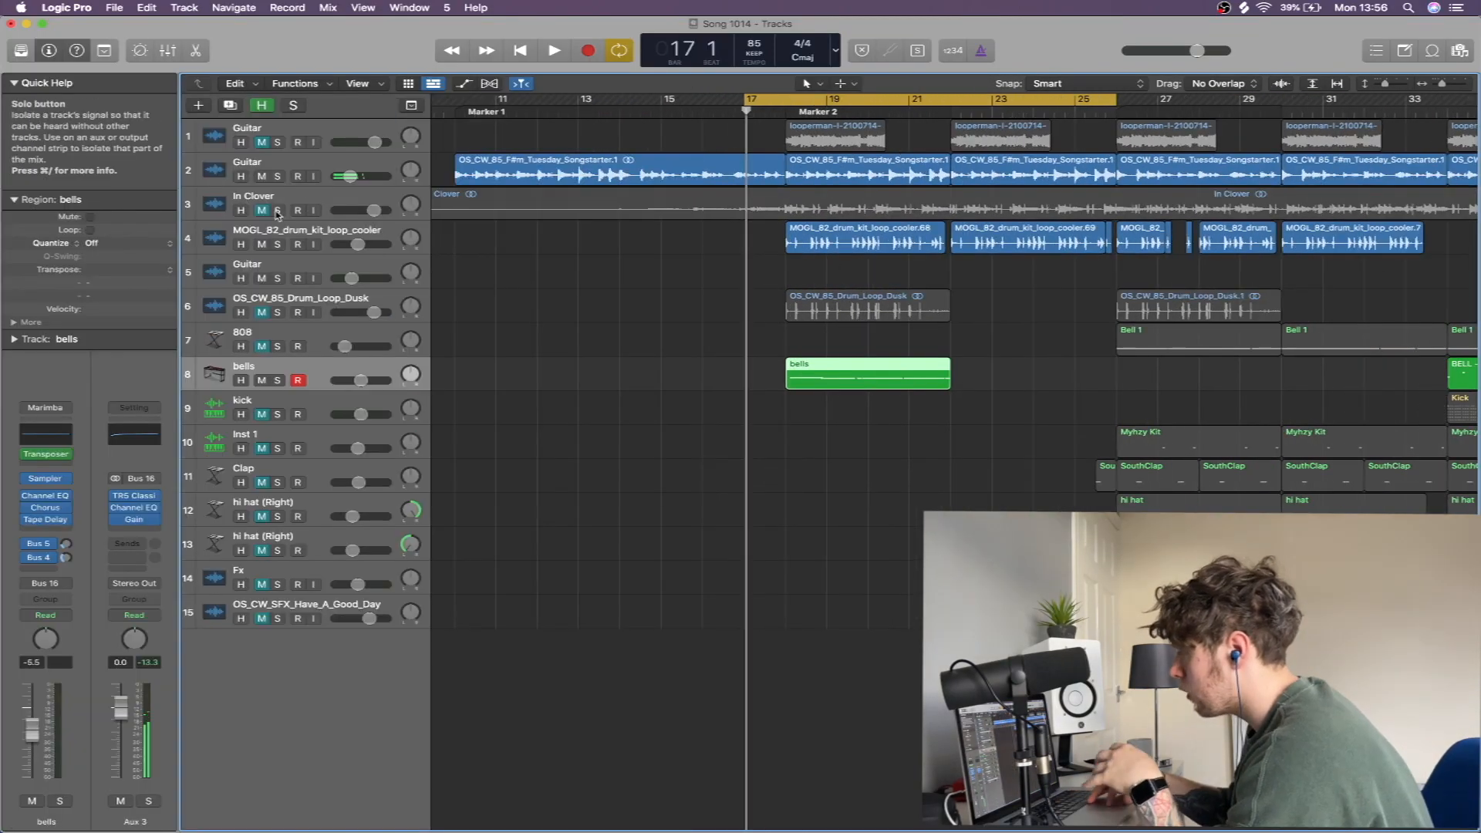
Split the OS_CW_85_F#m_Tuesday_Songstarter.1 guitar region and the In Clover region at bar 15 and delete the parts before it
left_click(278, 210)
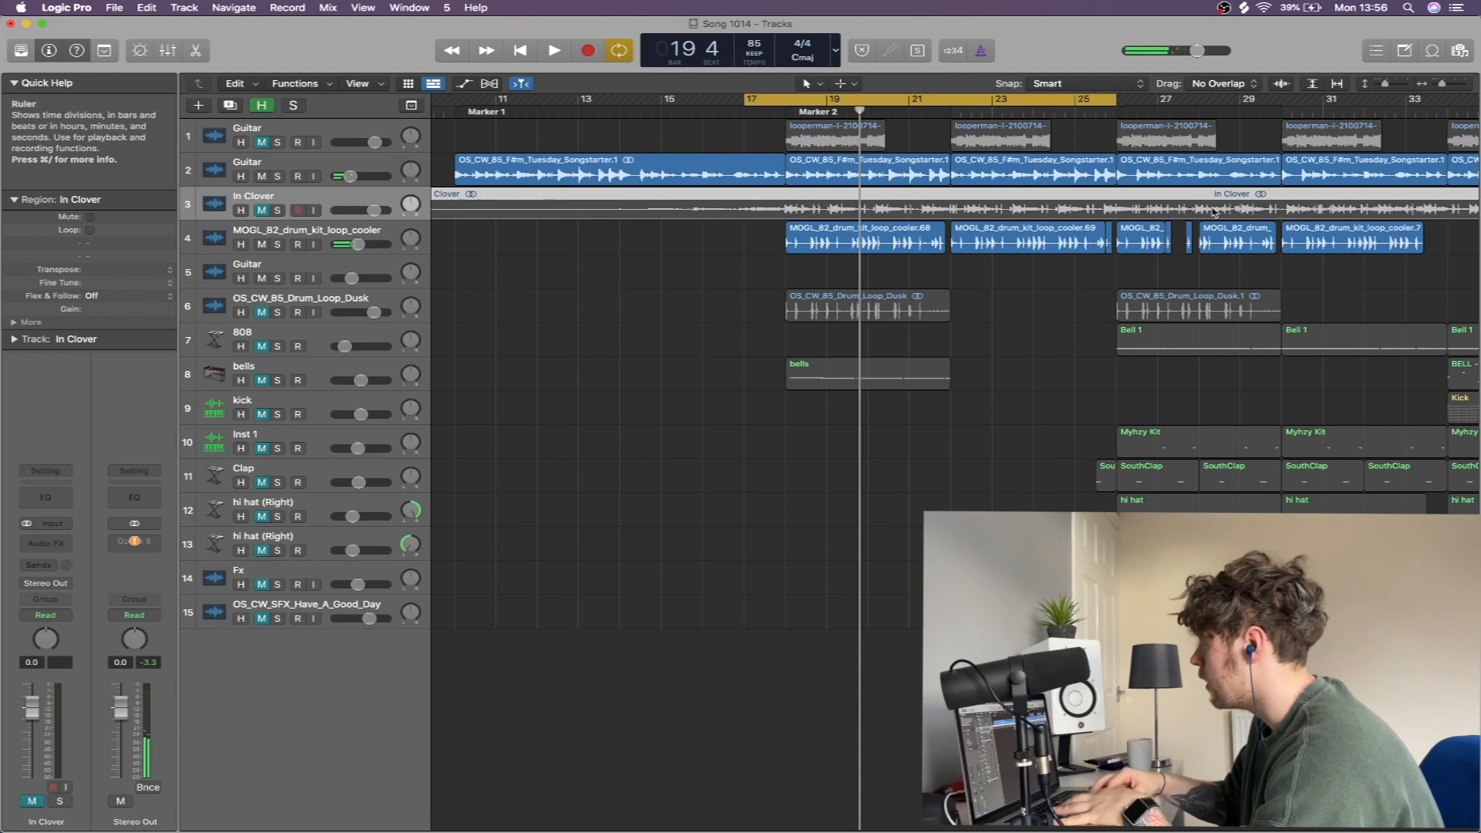
left_click_drag(1214, 213, 631, 306)
left_click(657, 114)
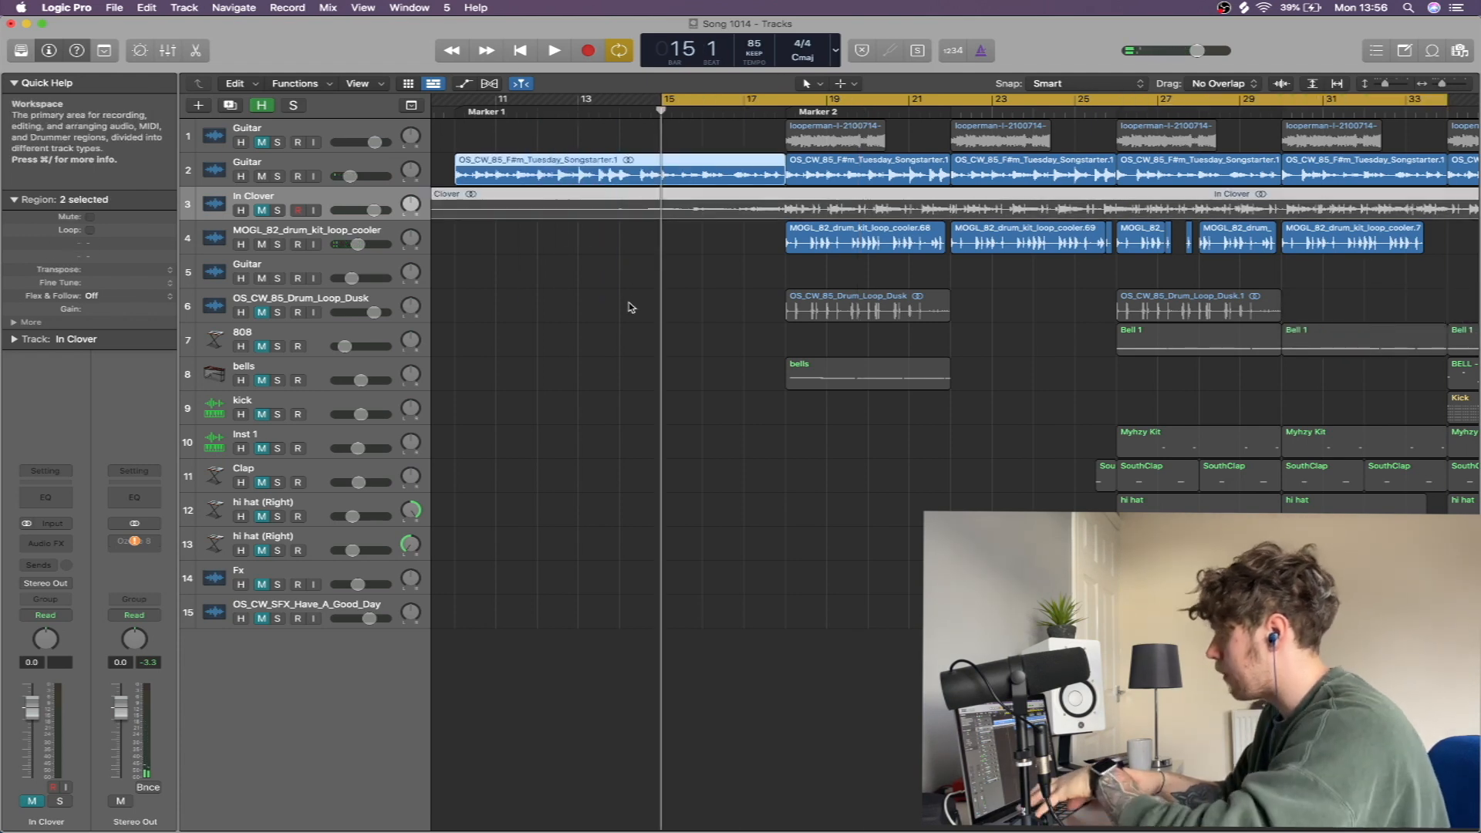
key("super+t")
key("Delete")
scroll(648, 143, "right", 3)
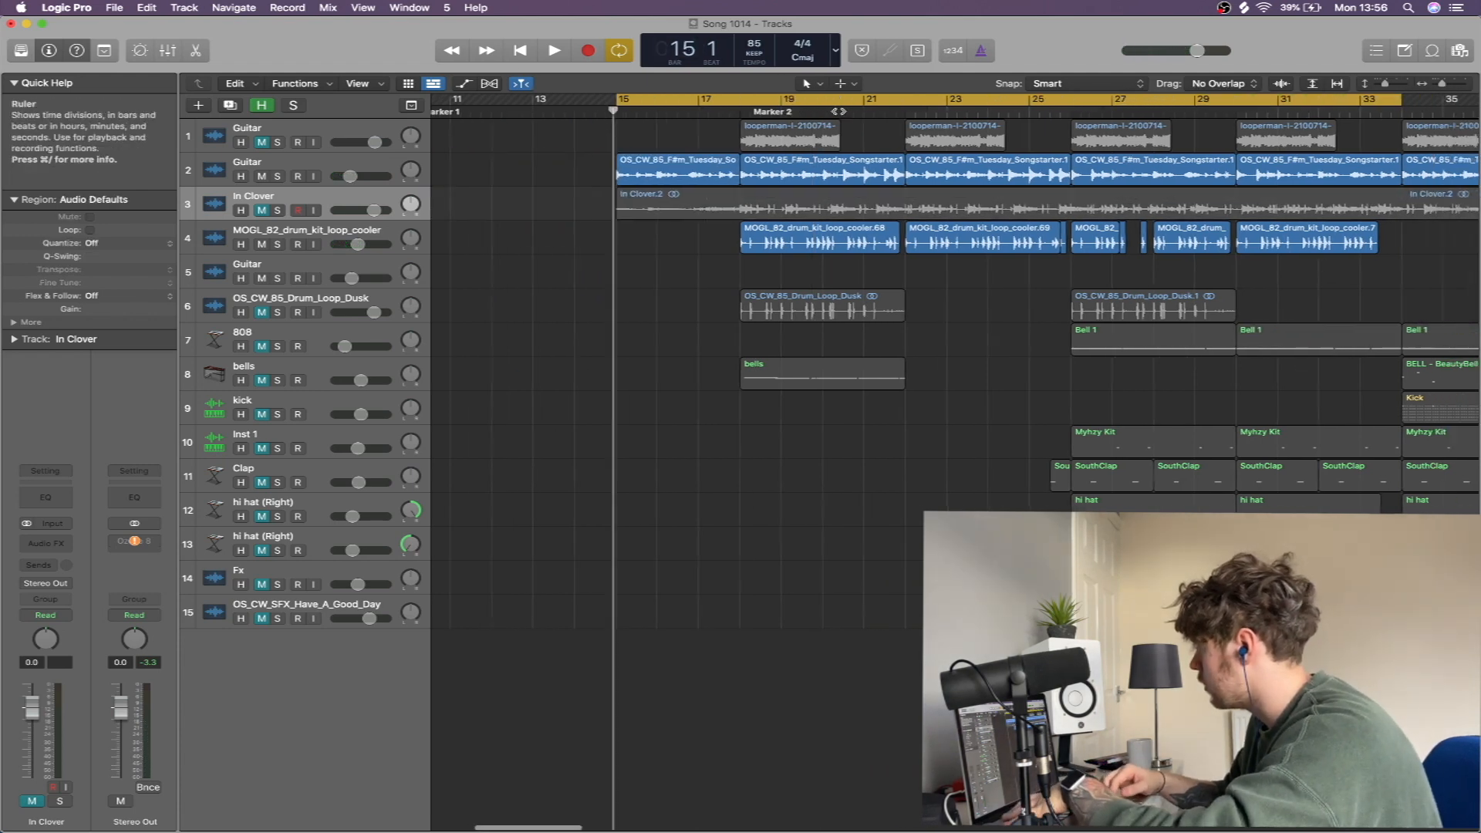
Set the cycle area from bar 15 to bar 26 and bounce it offline as a PCM Wave file, 24 Bit, 44100, with Normalize off
left_click_drag(1341, 100, 1010, 286)
key("super+b")
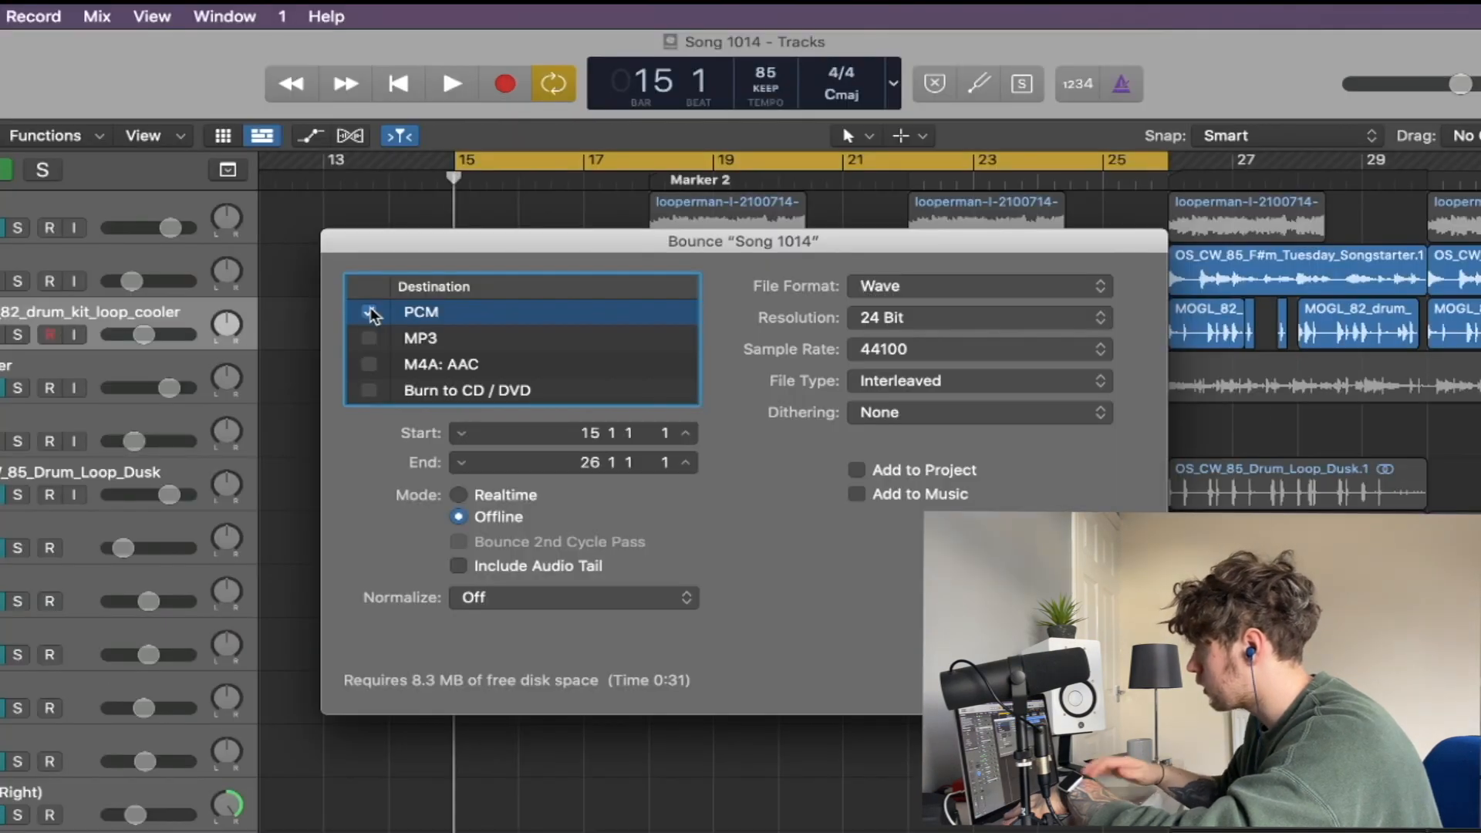
key("Return")
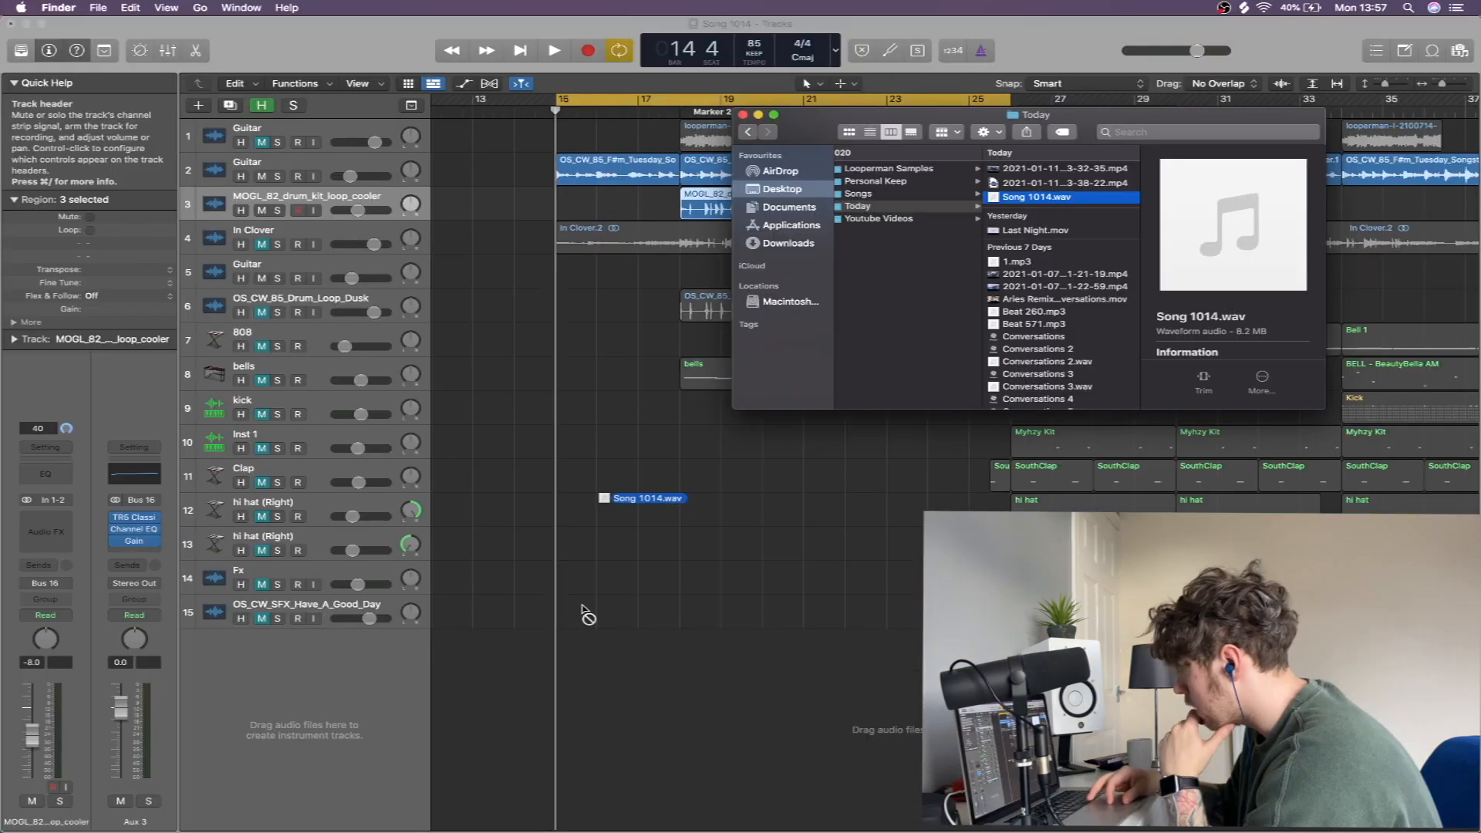
Import Song 1014.wav from the Today folder onto a new track, align it to bar 15 and place the track directly below In Clover
left_click_drag(585, 614, 593, 701)
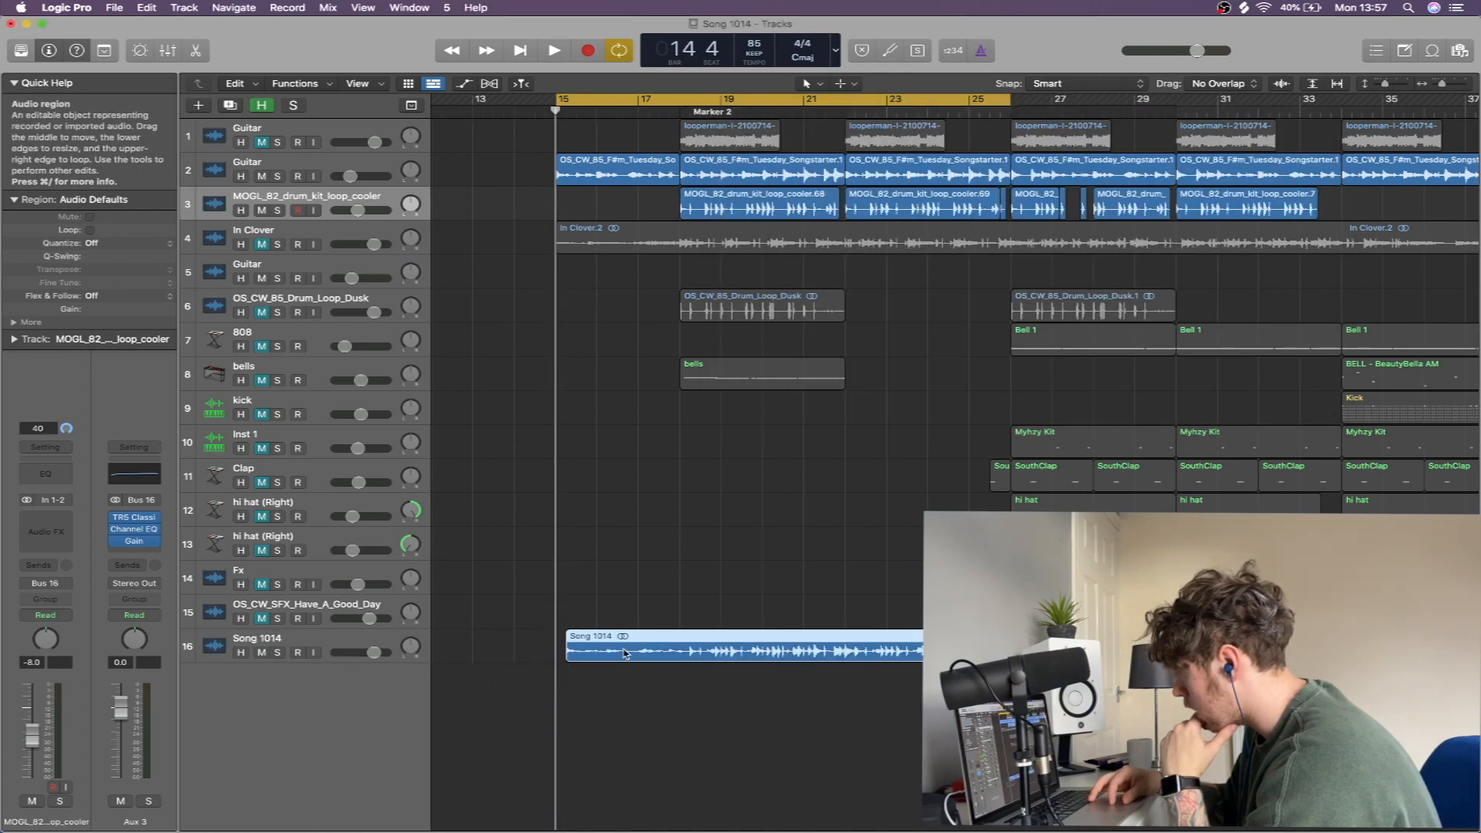
left_click_drag(627, 652, 625, 657)
left_click_drag(332, 636, 278, 248)
Set the cycle area to start at bar 17, show the Mixer, and solo In Clover and Song 1014 to compare their levels
left_click(386, 231)
key("s")
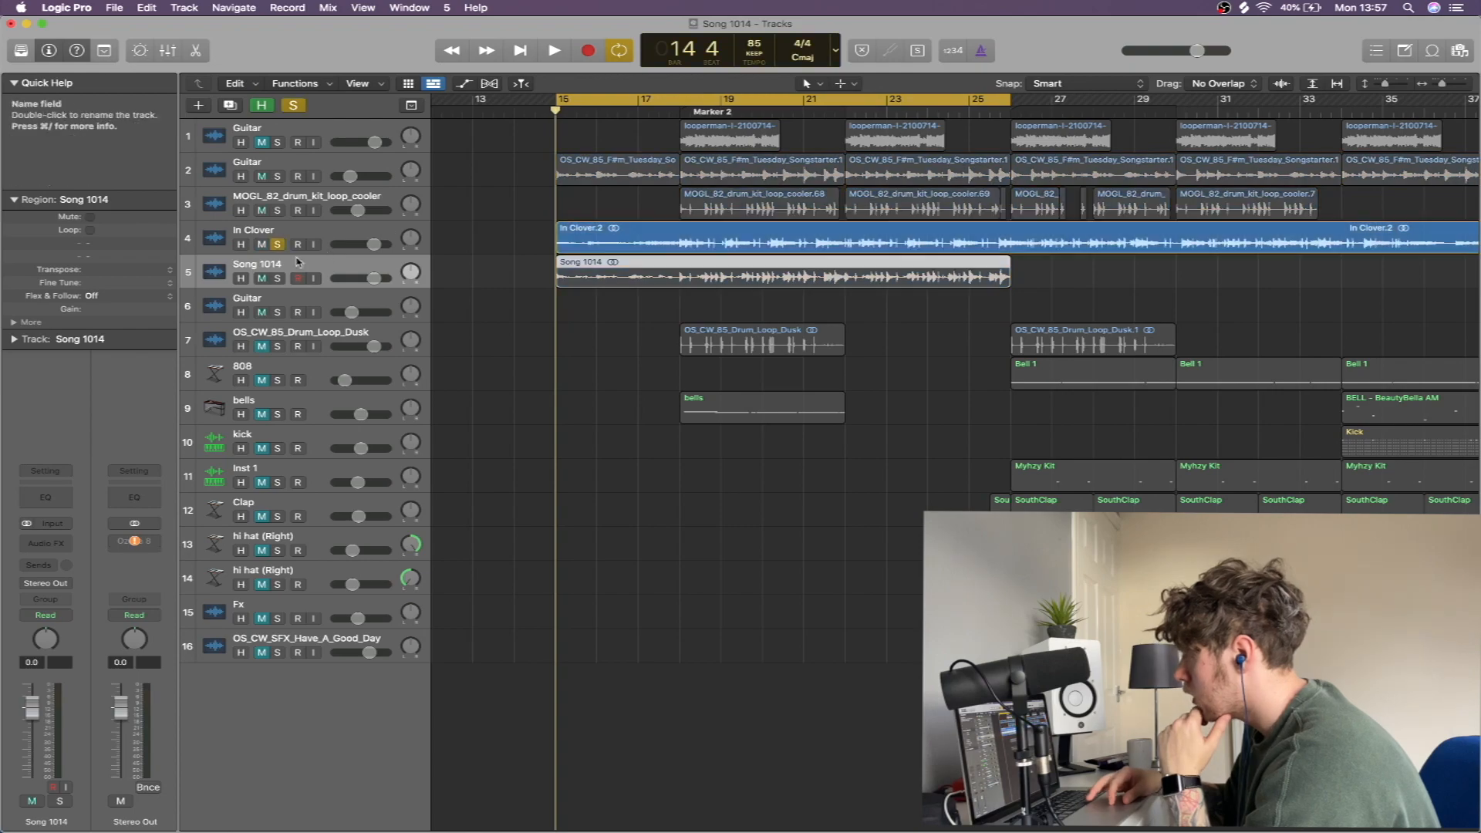
left_click(654, 104)
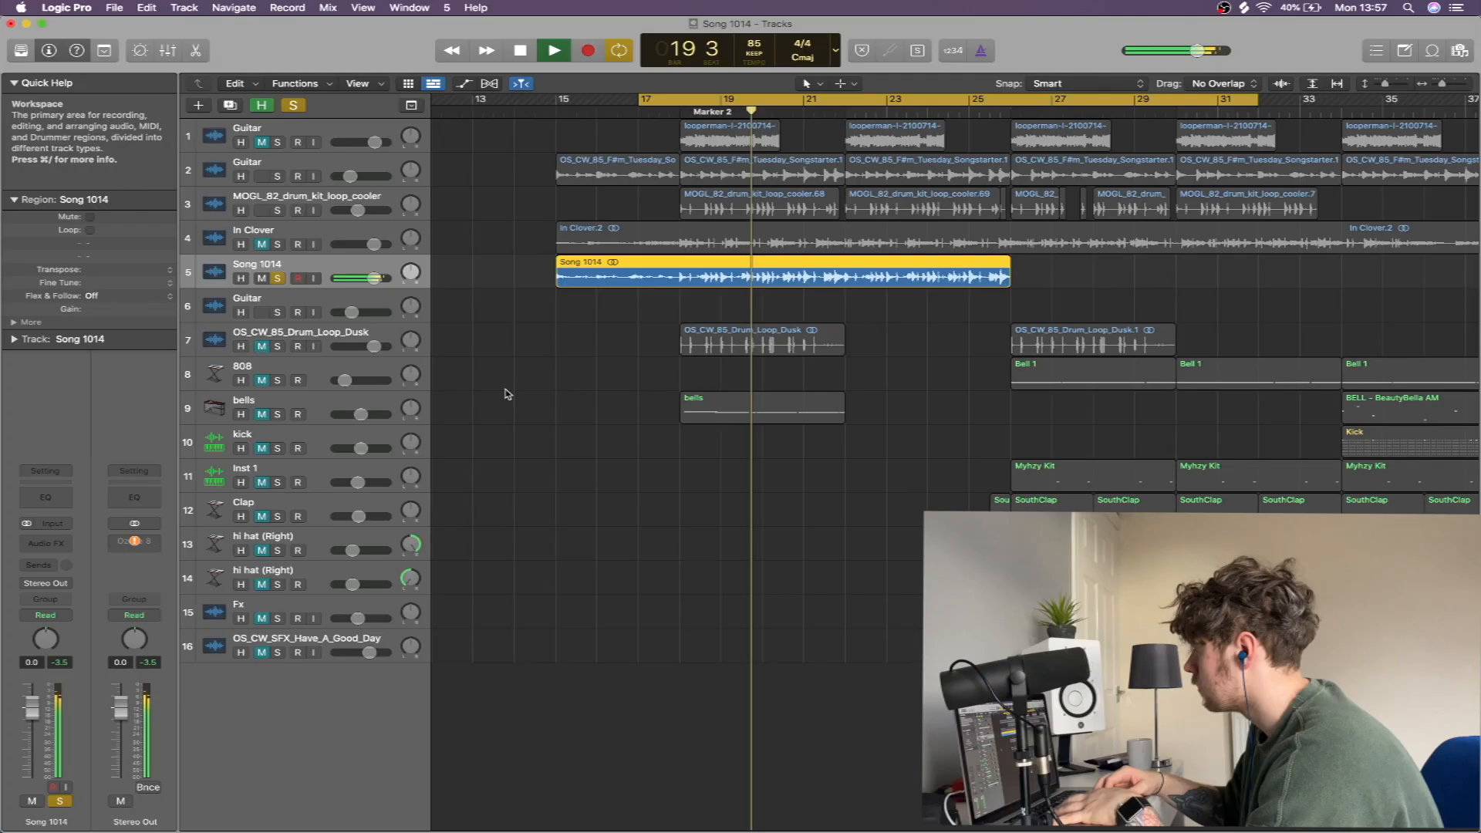
key("x")
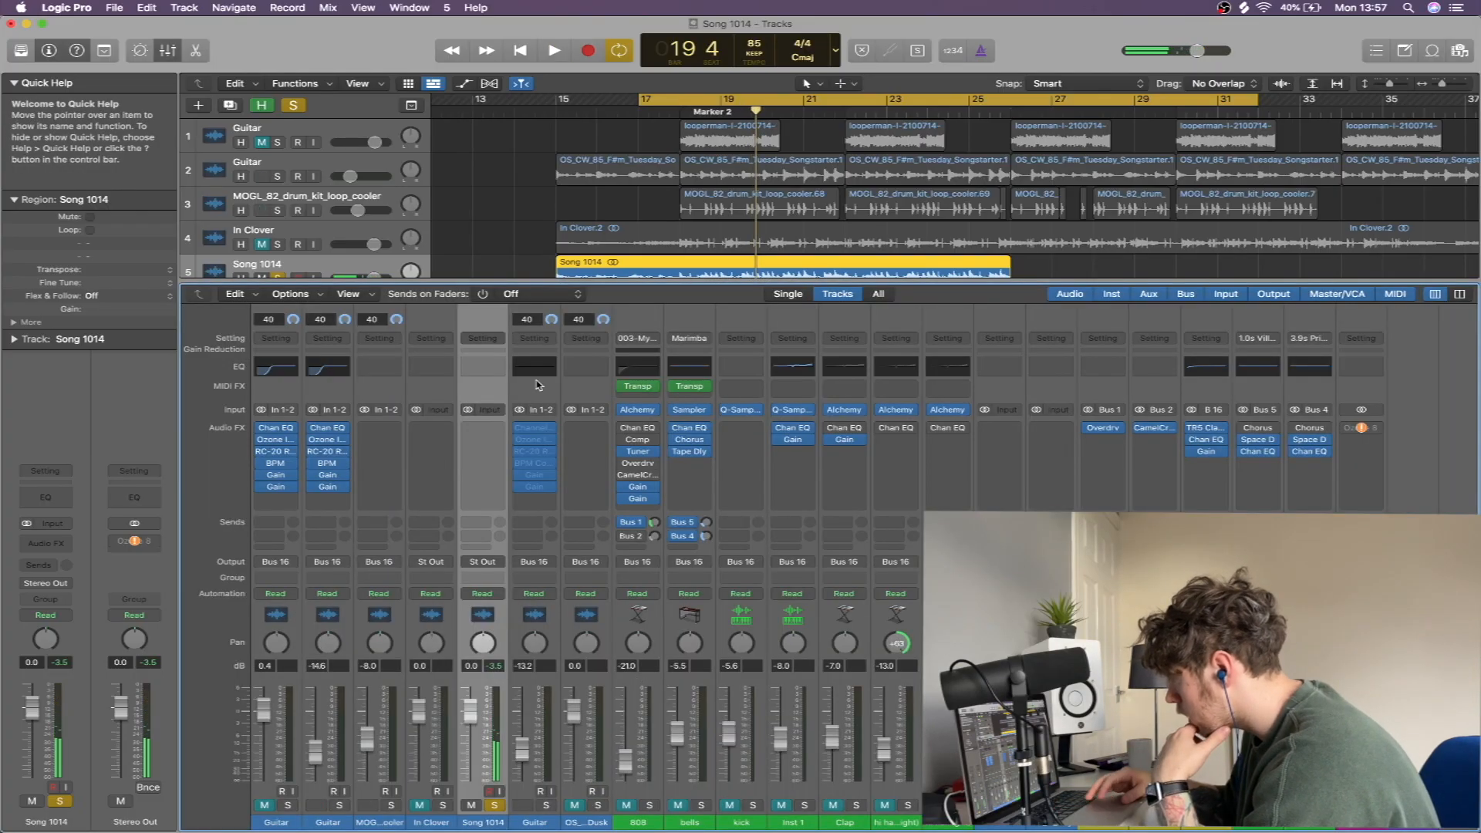
left_click(278, 246)
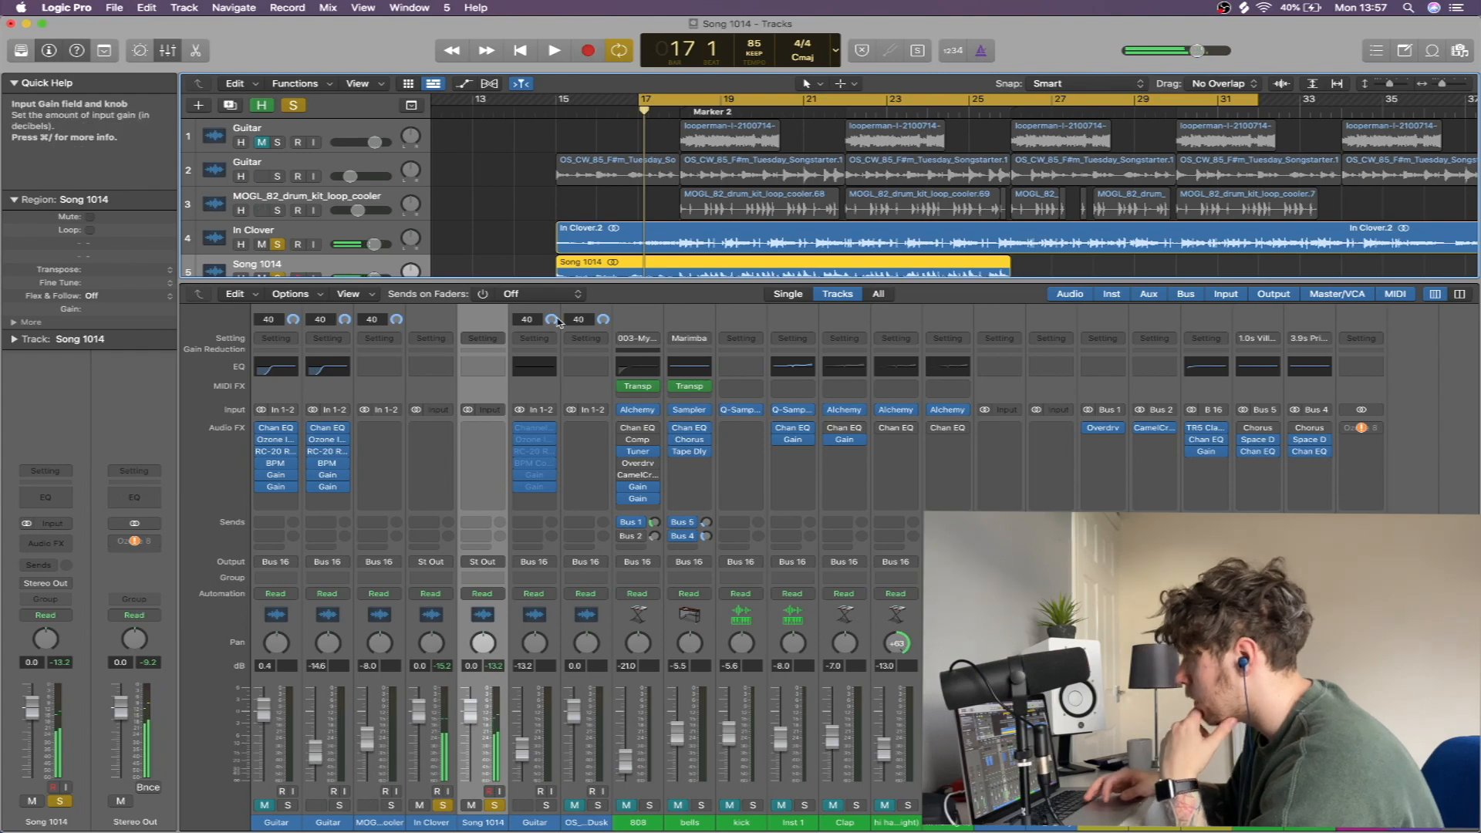